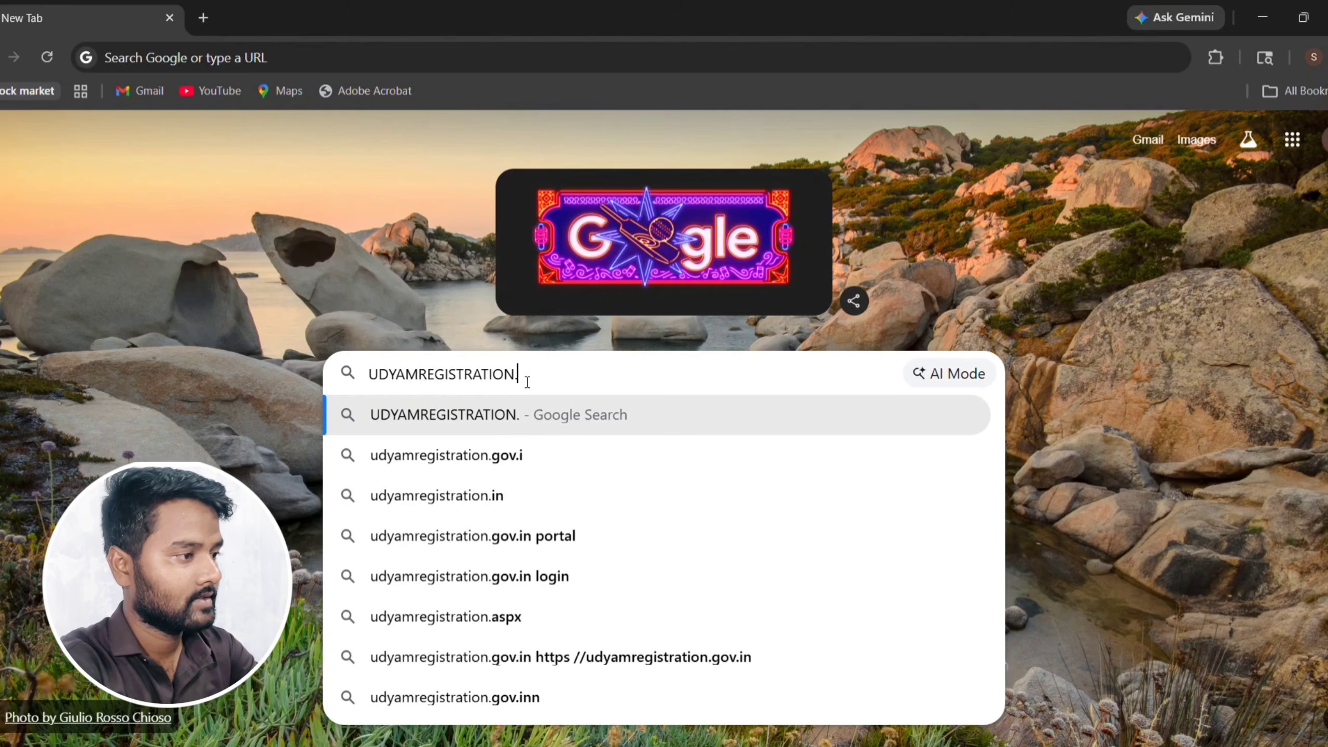
- Go to udyamregistration.gov.in and look over its home page
type("GOV")
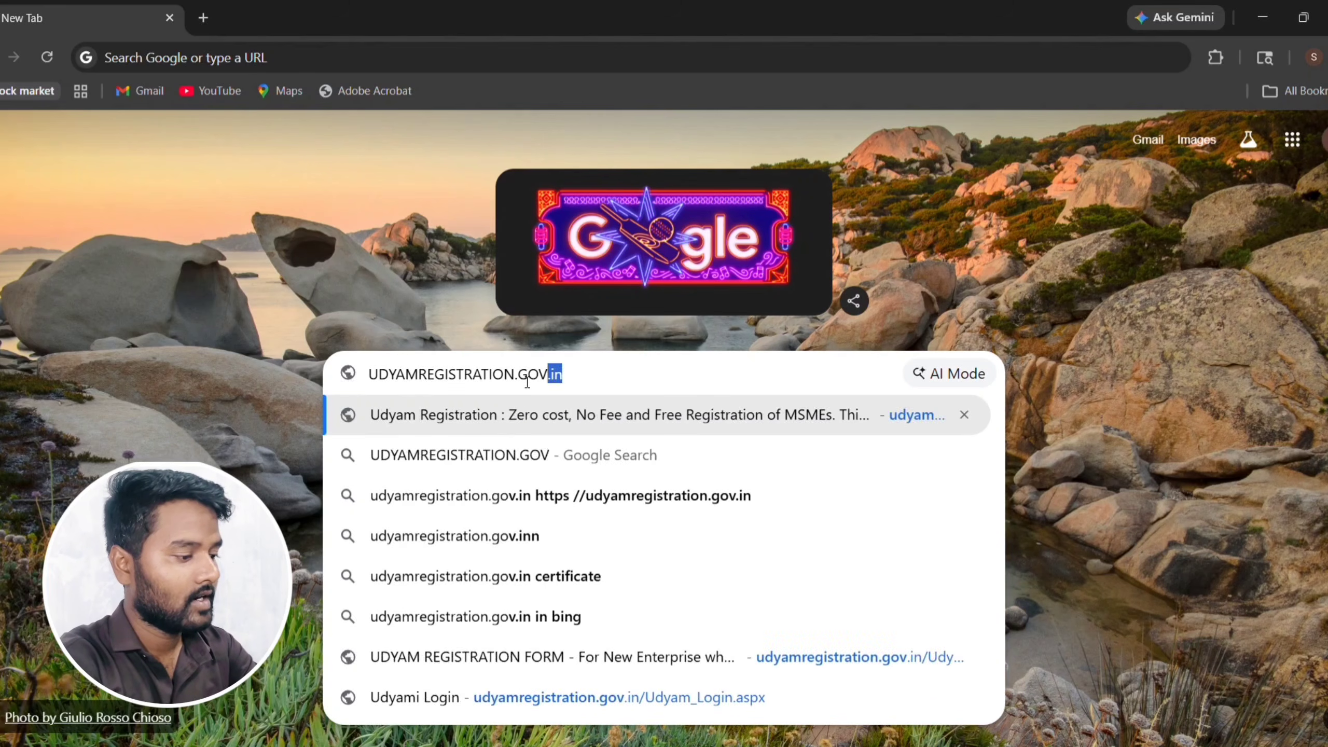
type(".IN")
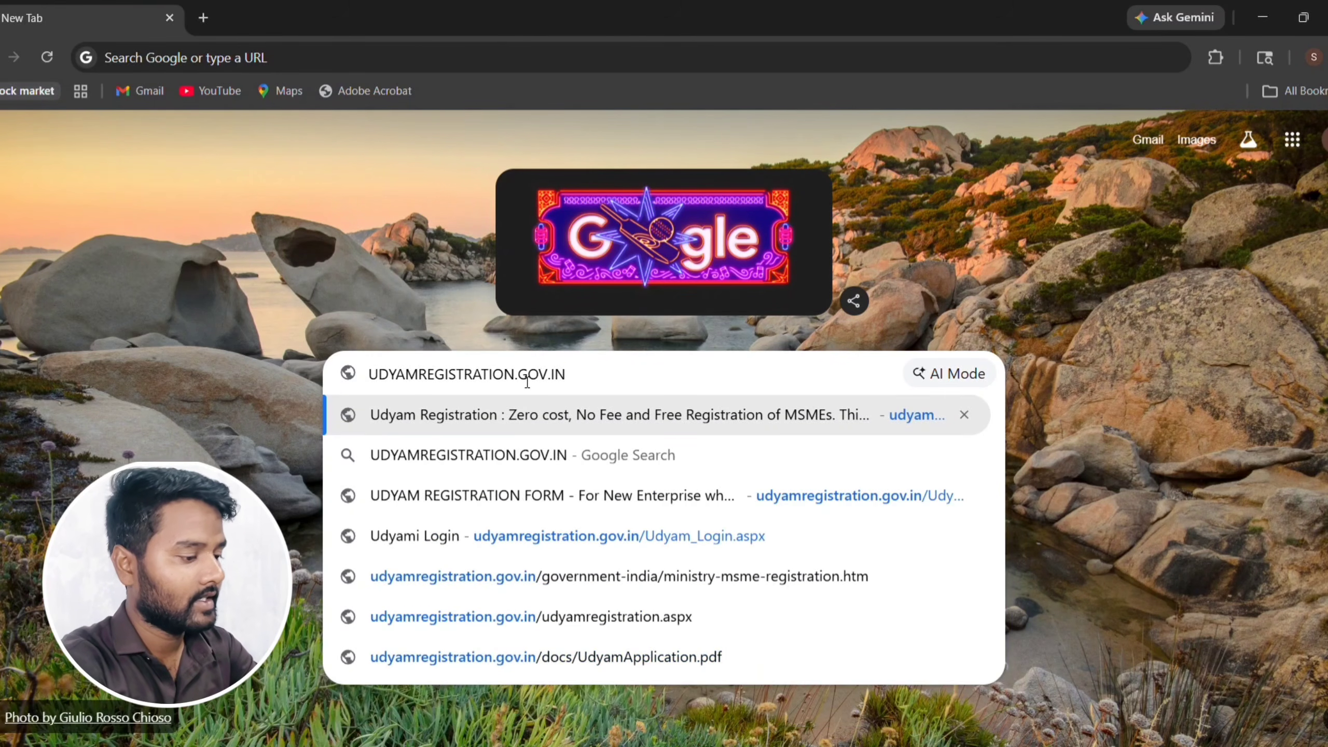
key("Return")
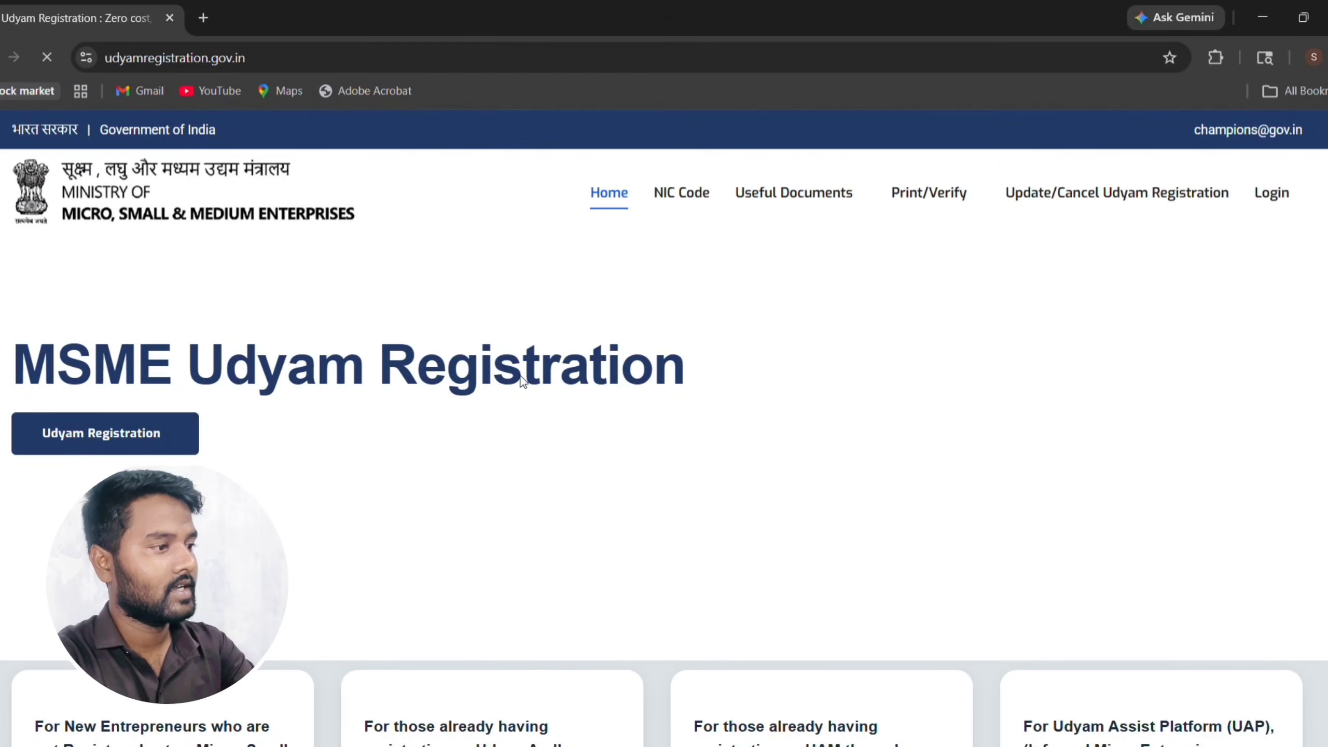
scroll(363, 509, "down", 5)
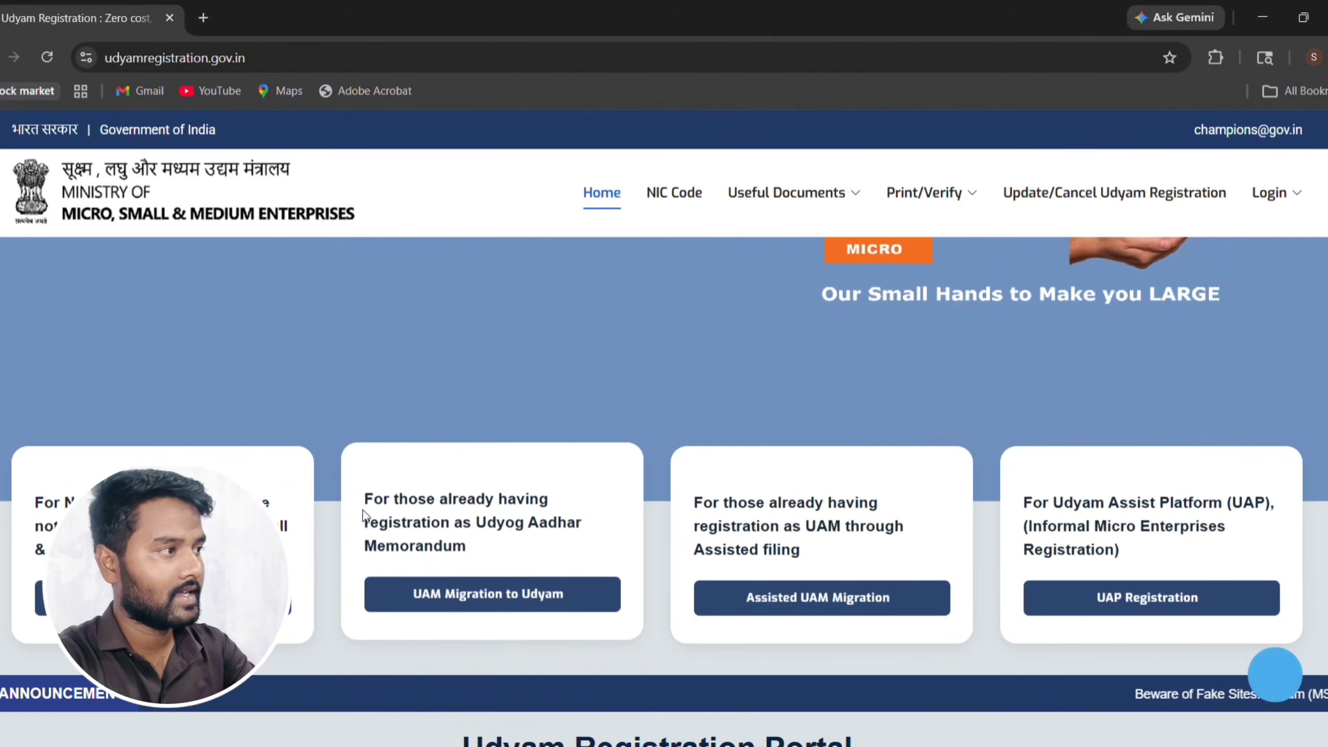
scroll(362, 509, "up", 3)
scroll(362, 508, "down", 2)
scroll(362, 508, "up", 4)
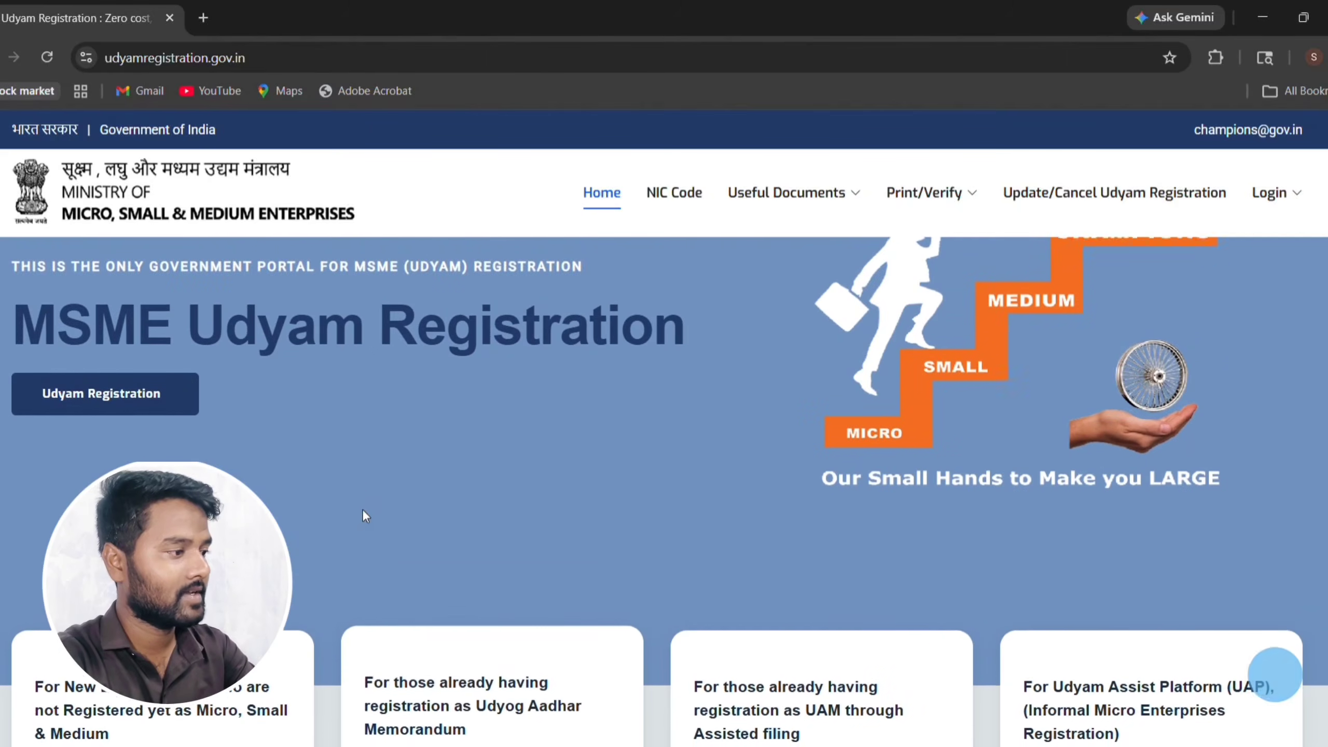
- In a new tab, load my.msme.gov.in and open Udyam Registration from it
left_click(204, 17)
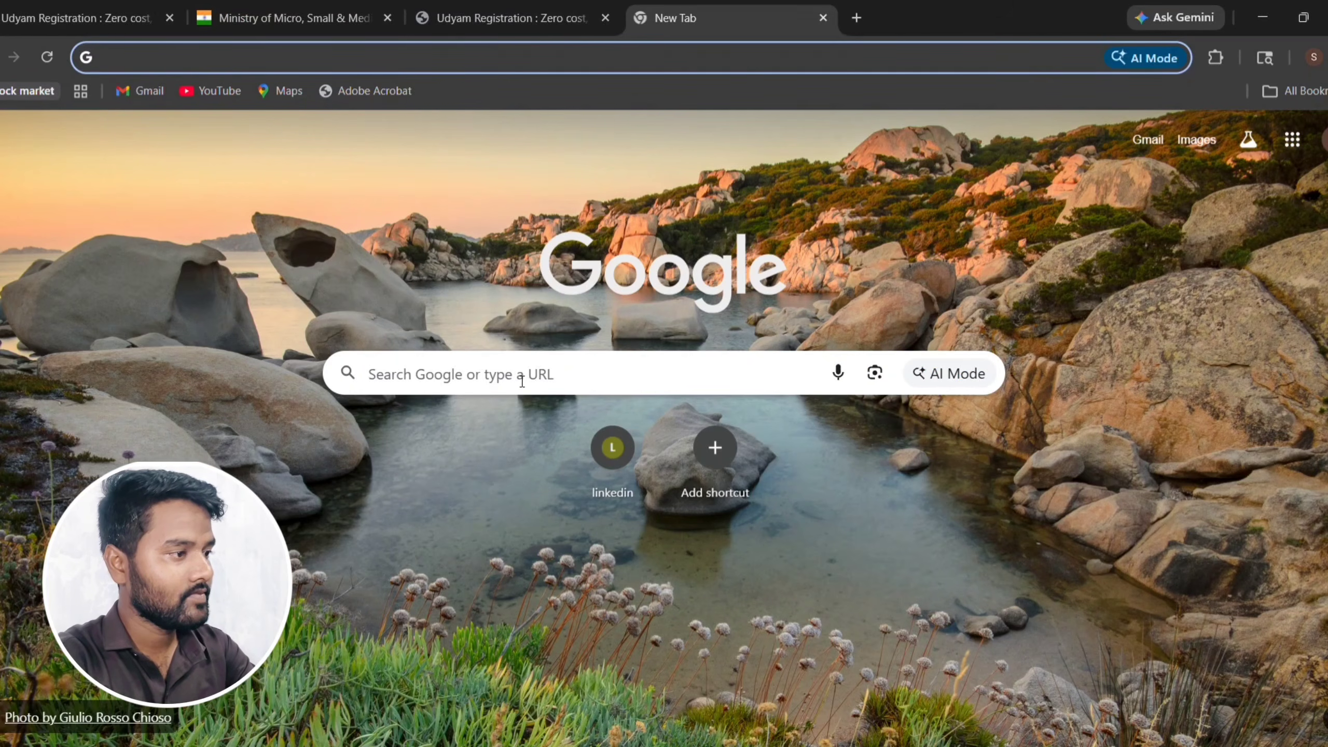
left_click(522, 381)
type("M")
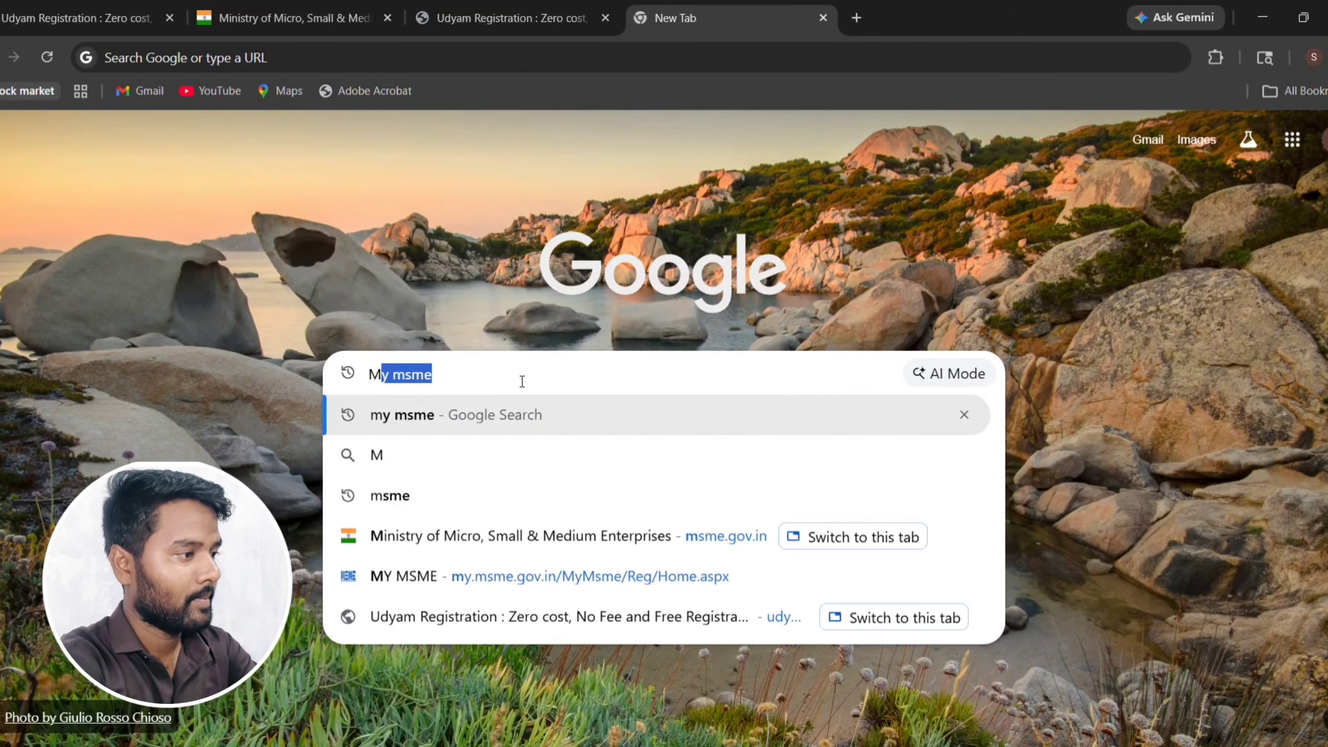
type("Y.MSME")
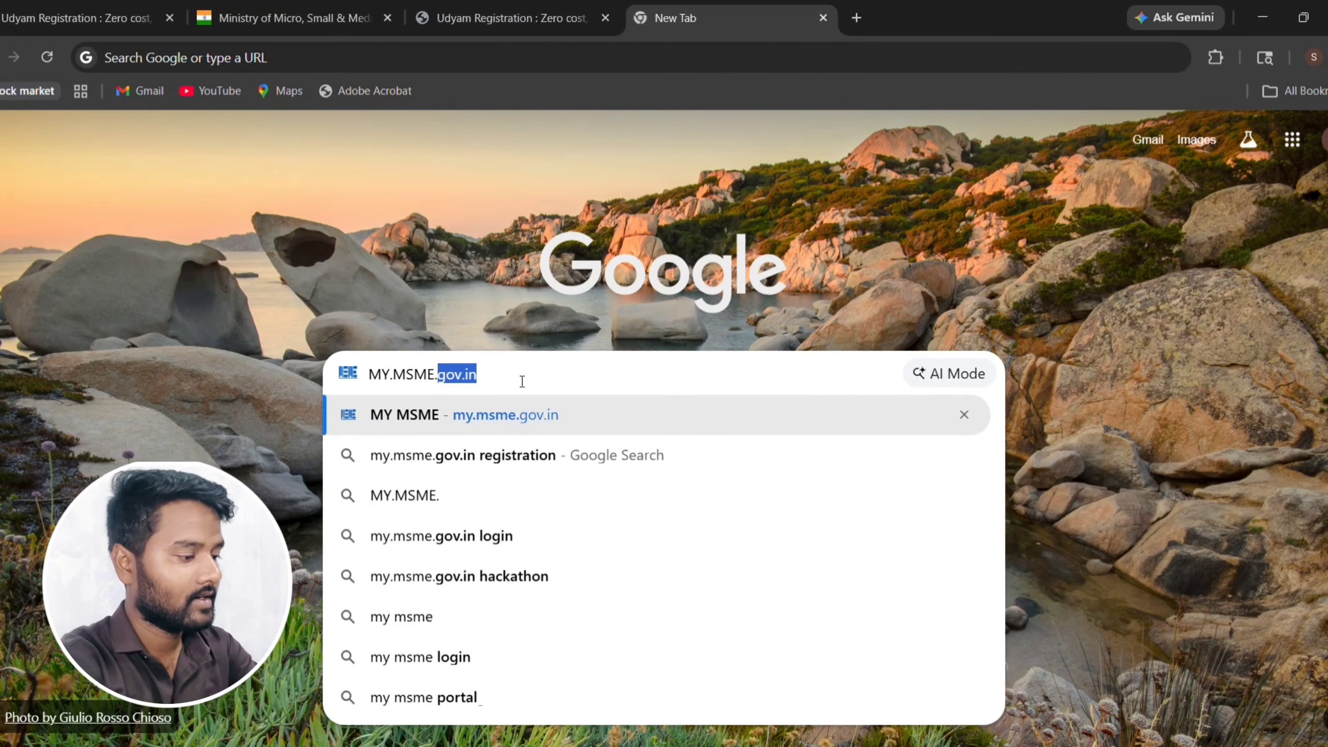
type(".GOV.IN")
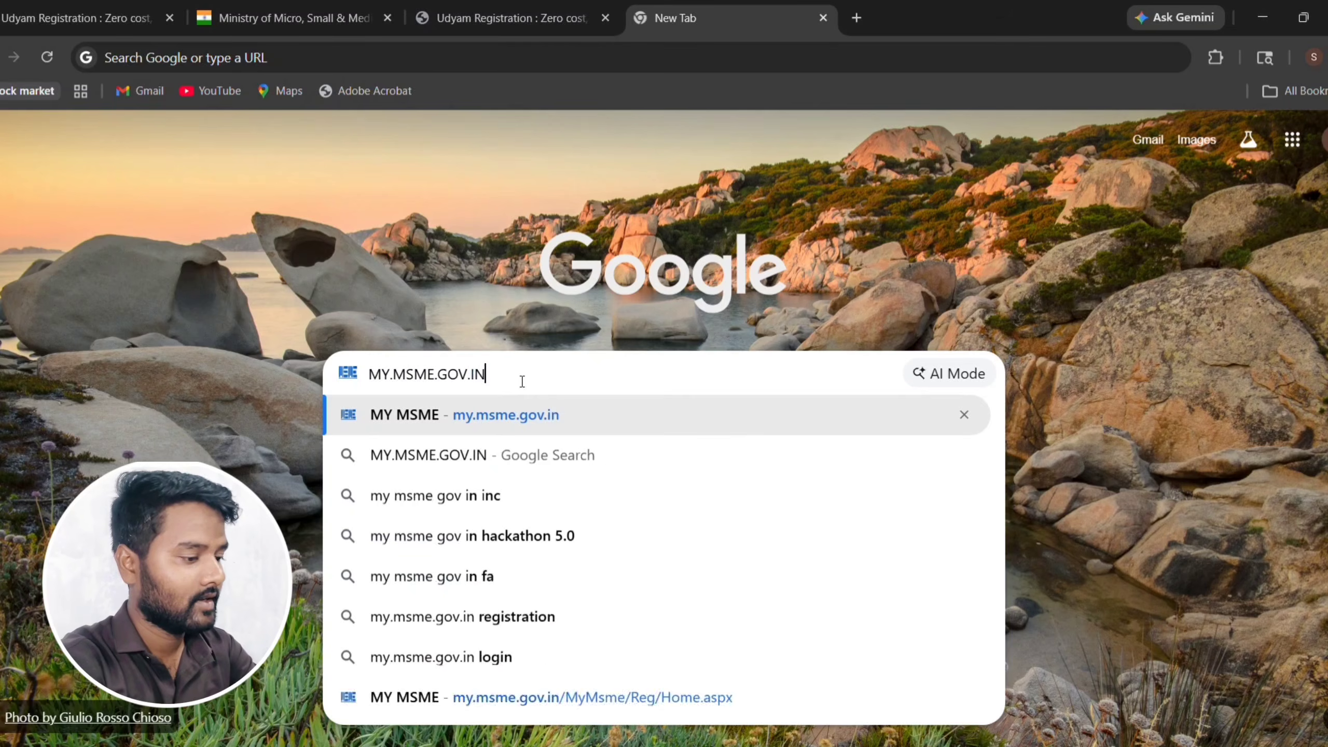
key("Return")
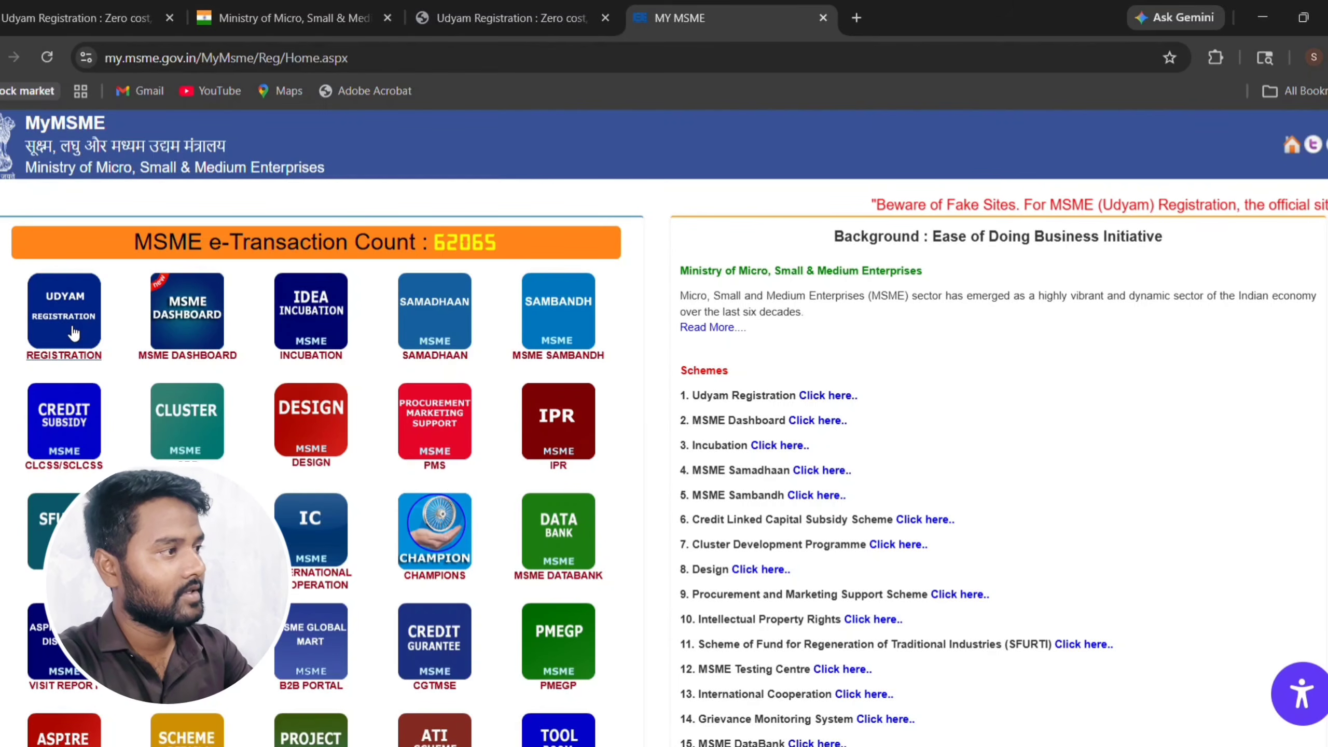
left_click(73, 333)
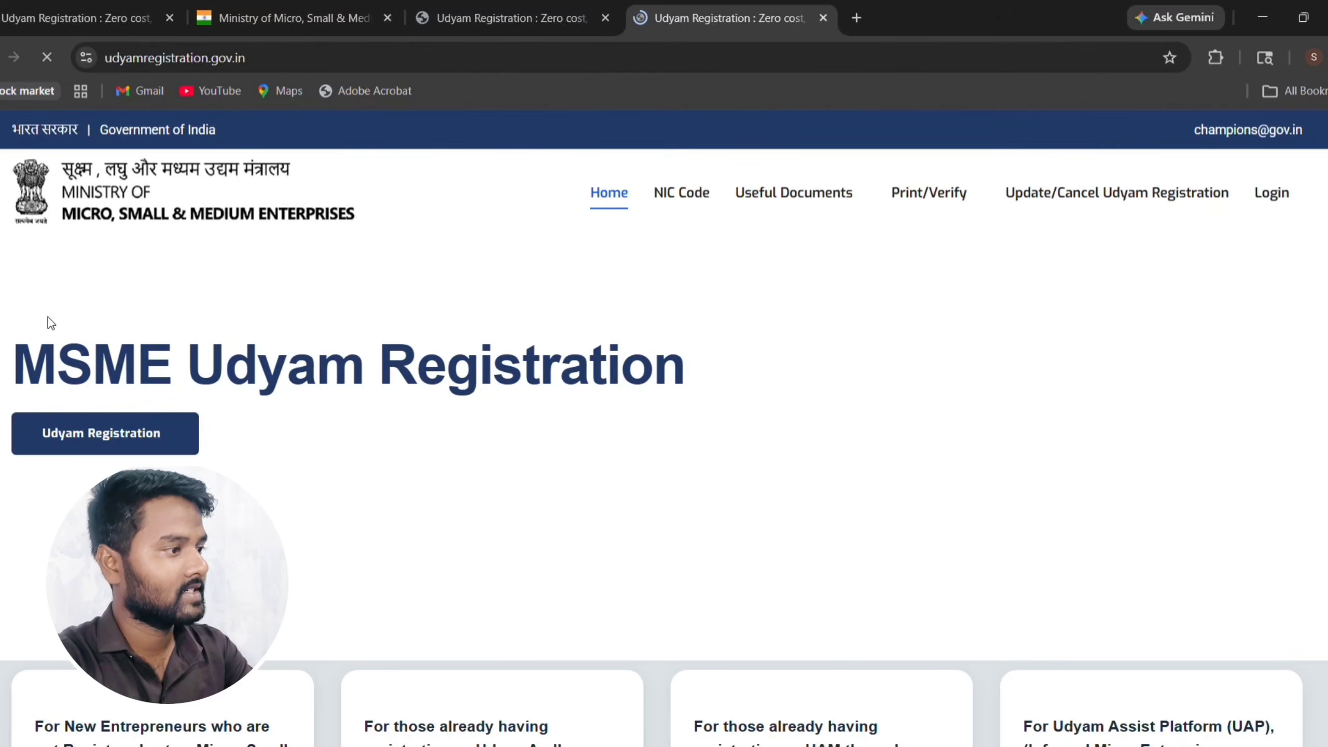
- Close the Ministry of MSME tab and return to the other Udyam Registration tab
scroll(435, 439, "down", 2)
scroll(435, 439, "down", 2)
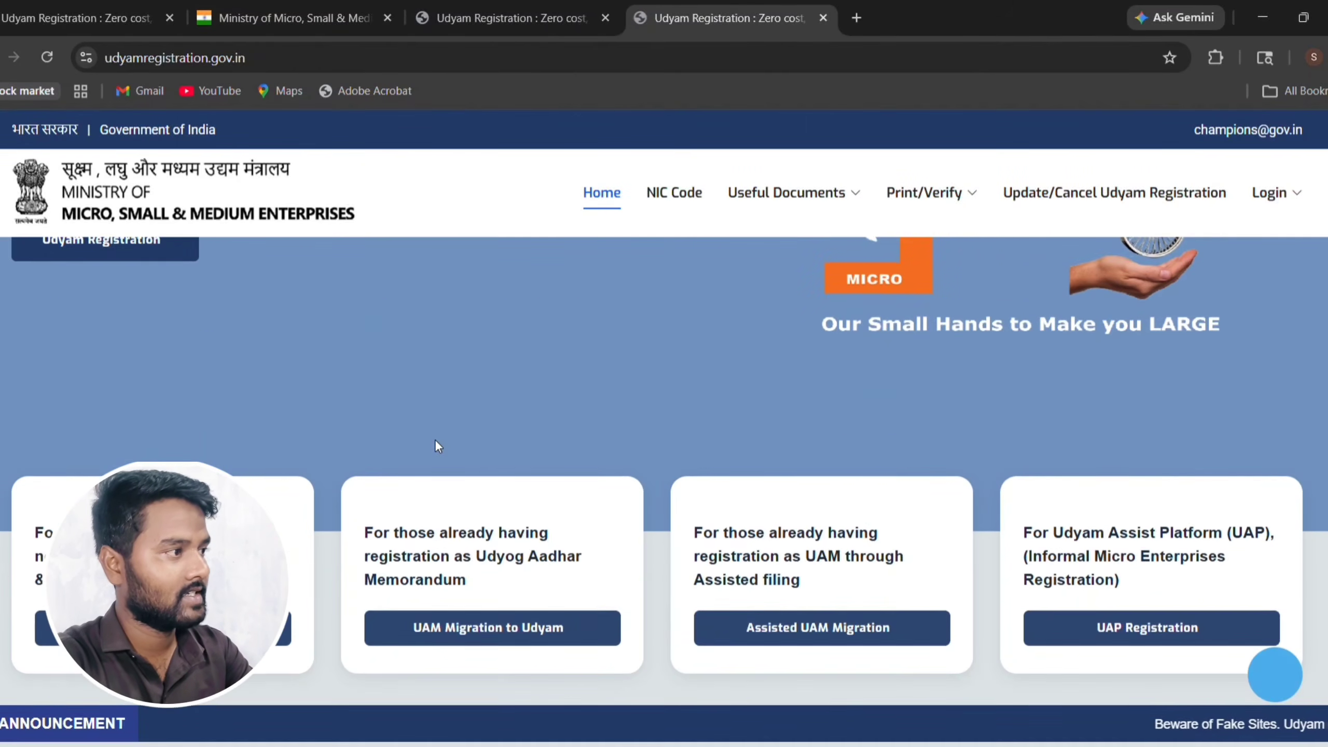
left_click(388, 18)
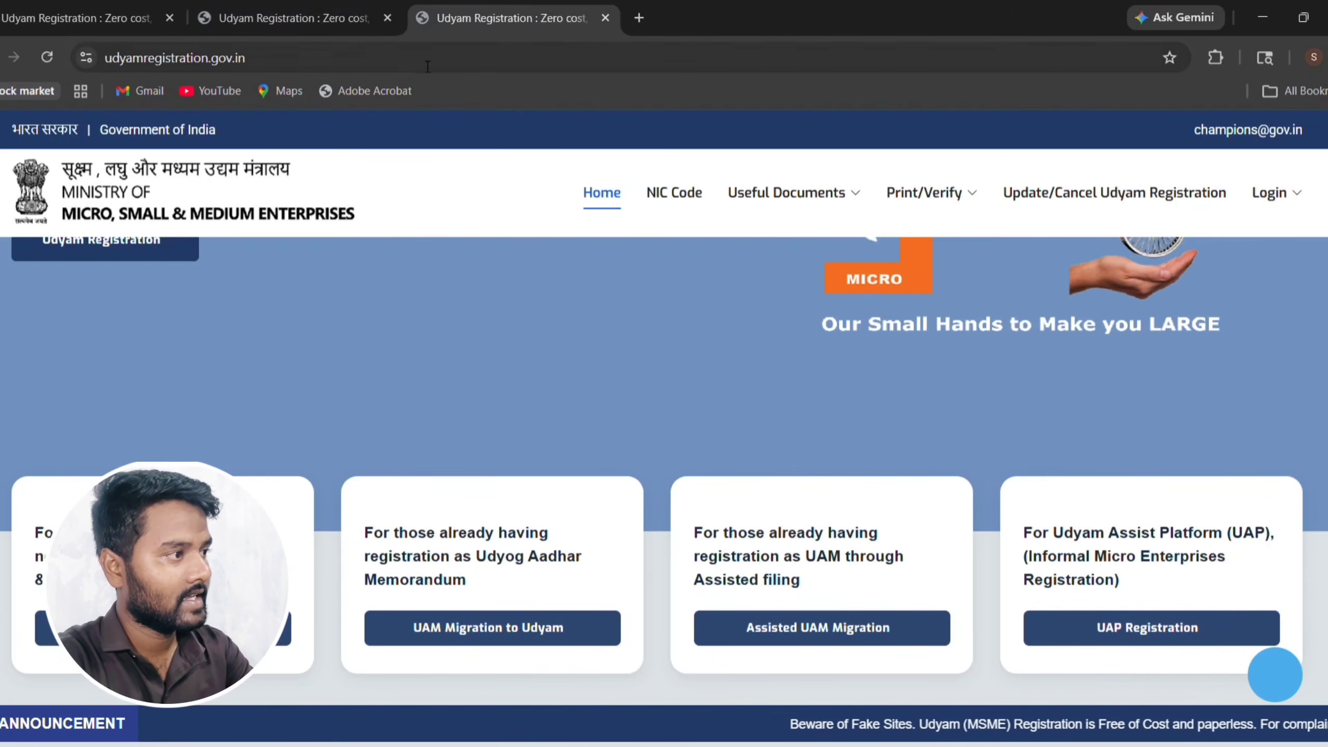
left_click(321, 23)
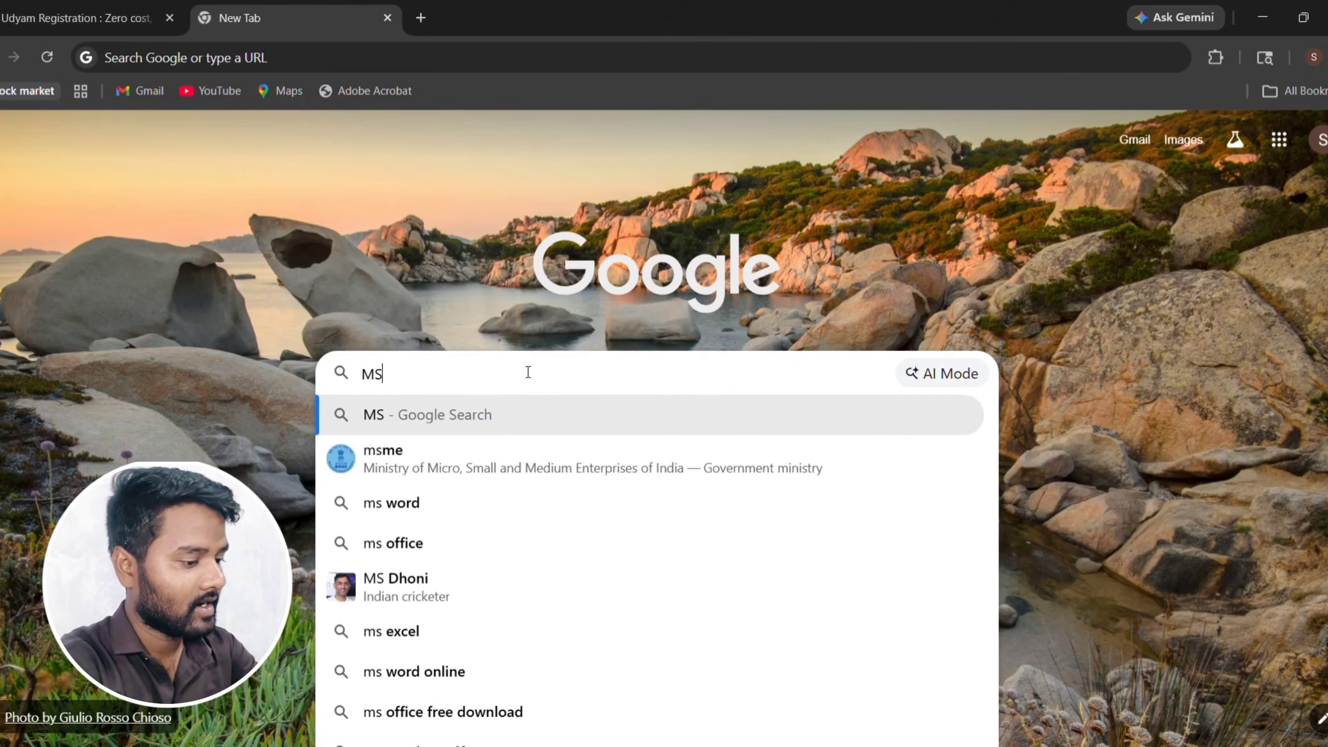
- Open msme.gov.in, reach Udyam Registration via Quick Links, and view the New Registration options
type("ME")
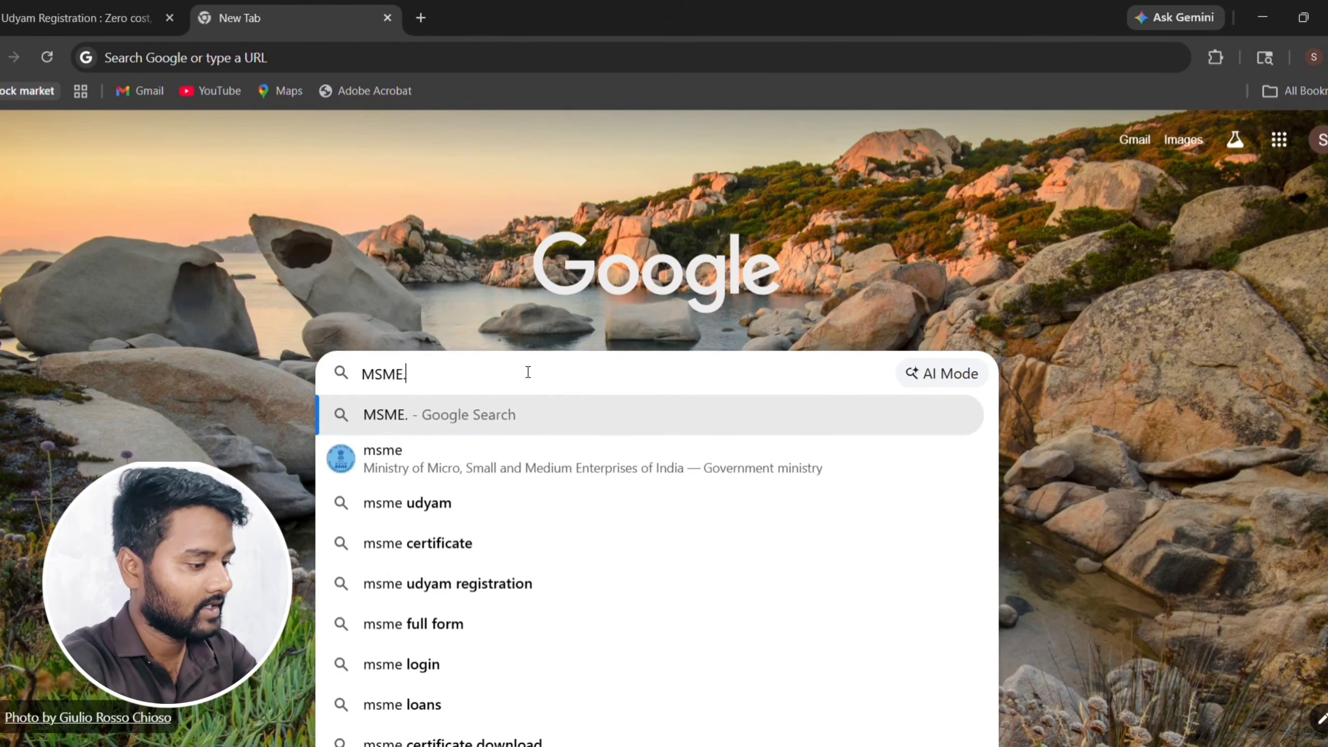
type(".GOV.in")
key("Return")
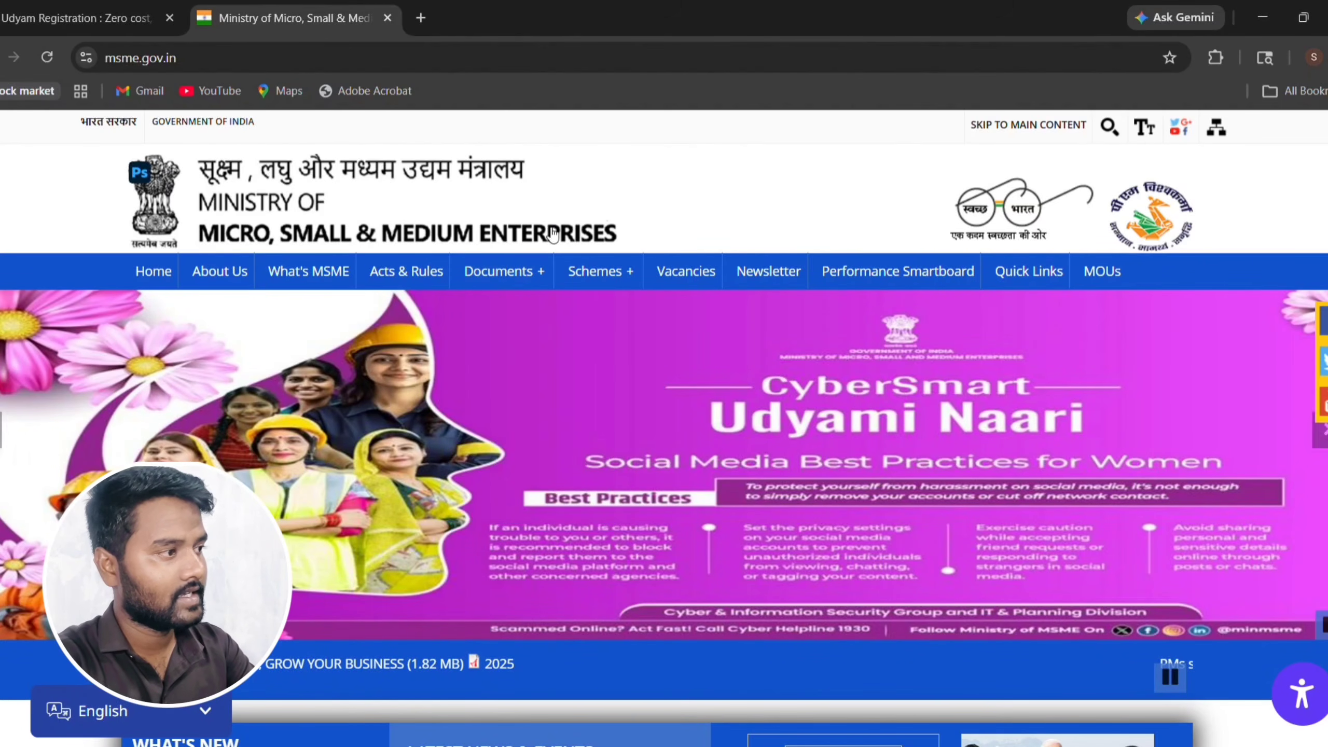
mouse_move(1033, 277)
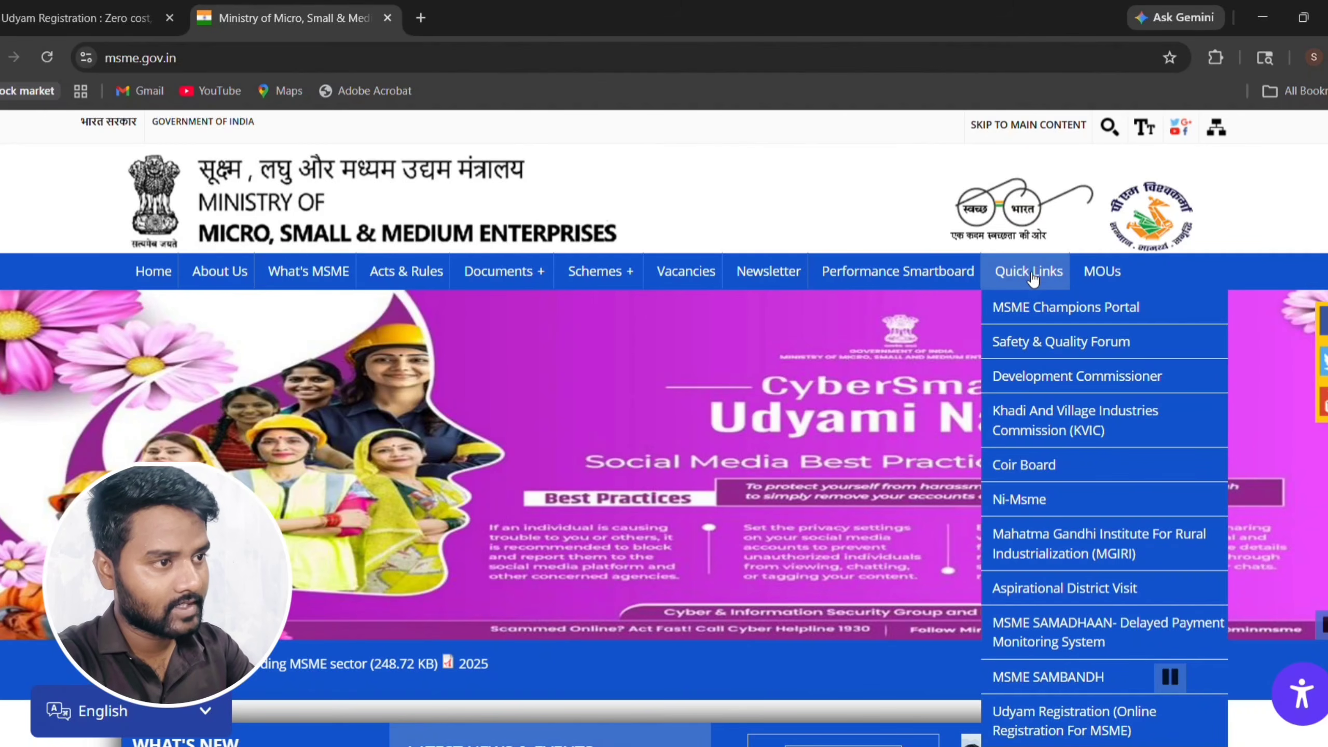
scroll(1045, 566, "down", 1)
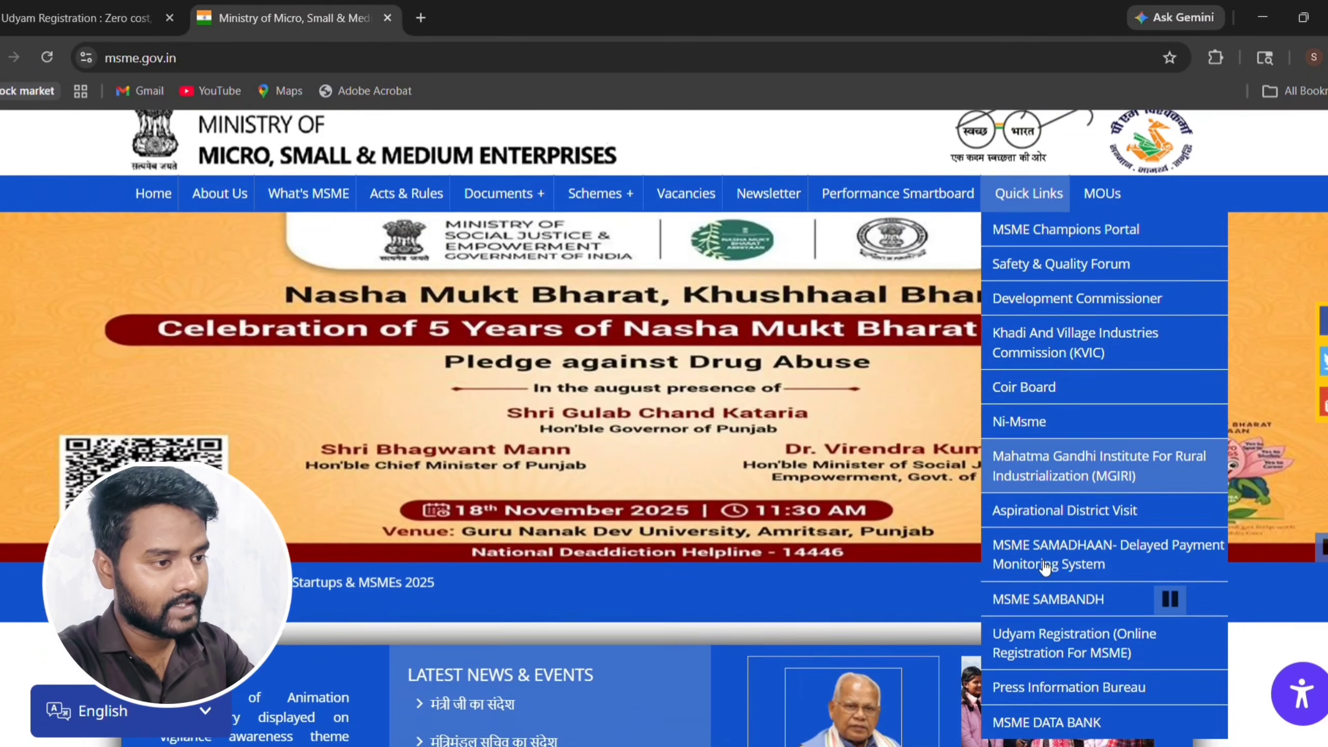
scroll(1045, 567, "down", 1)
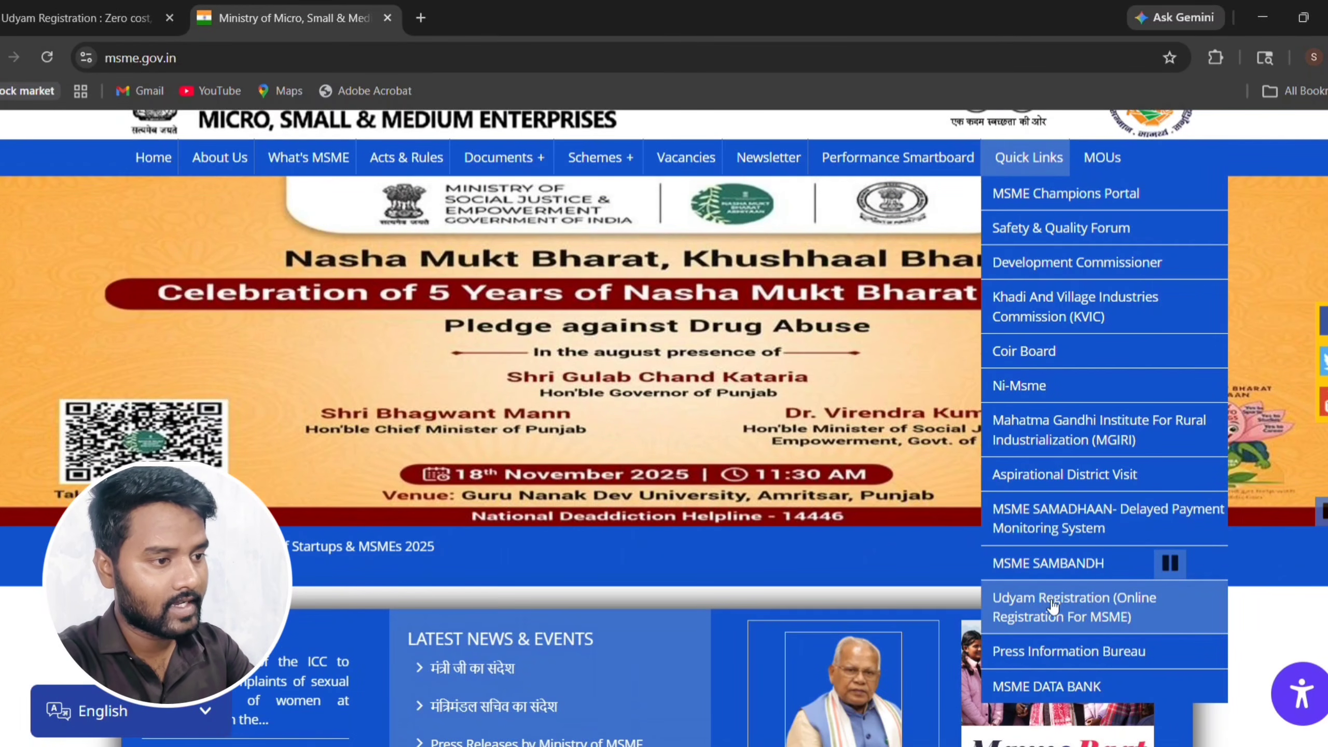
left_click(1037, 608)
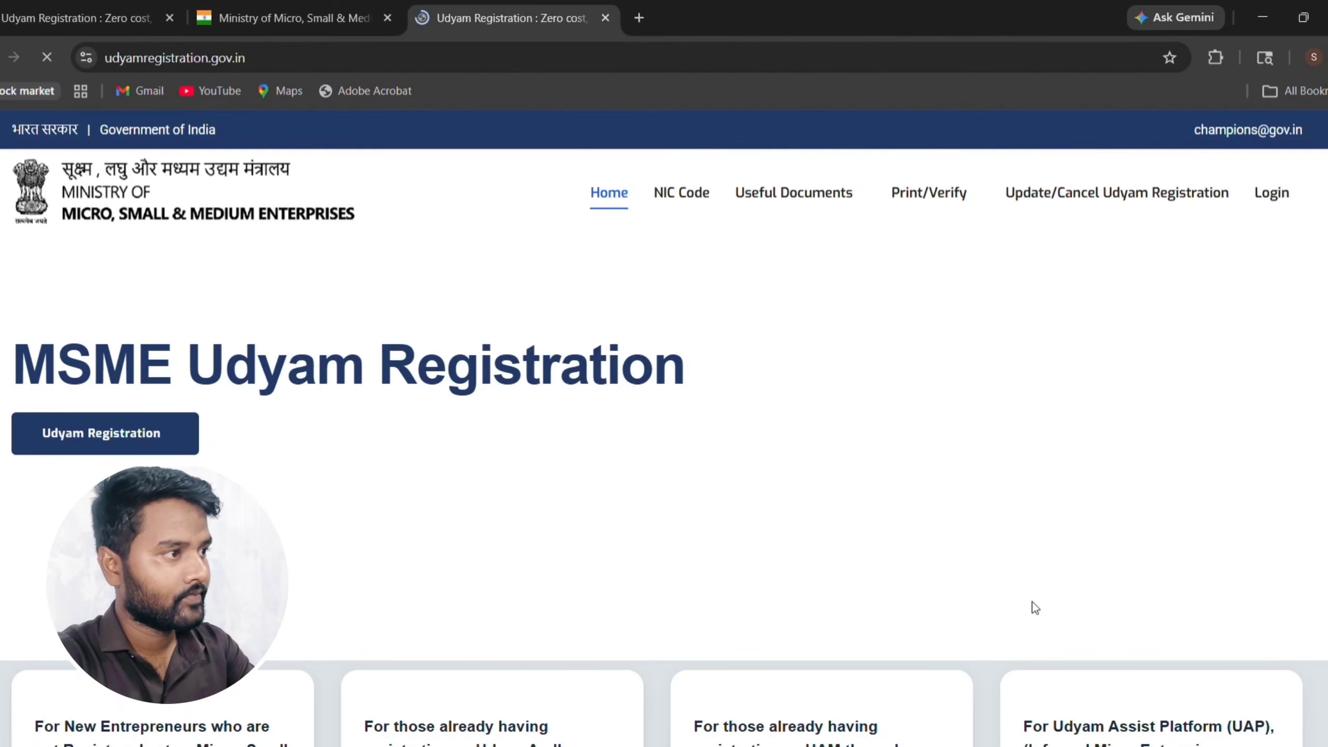
scroll(543, 607, "down", 4)
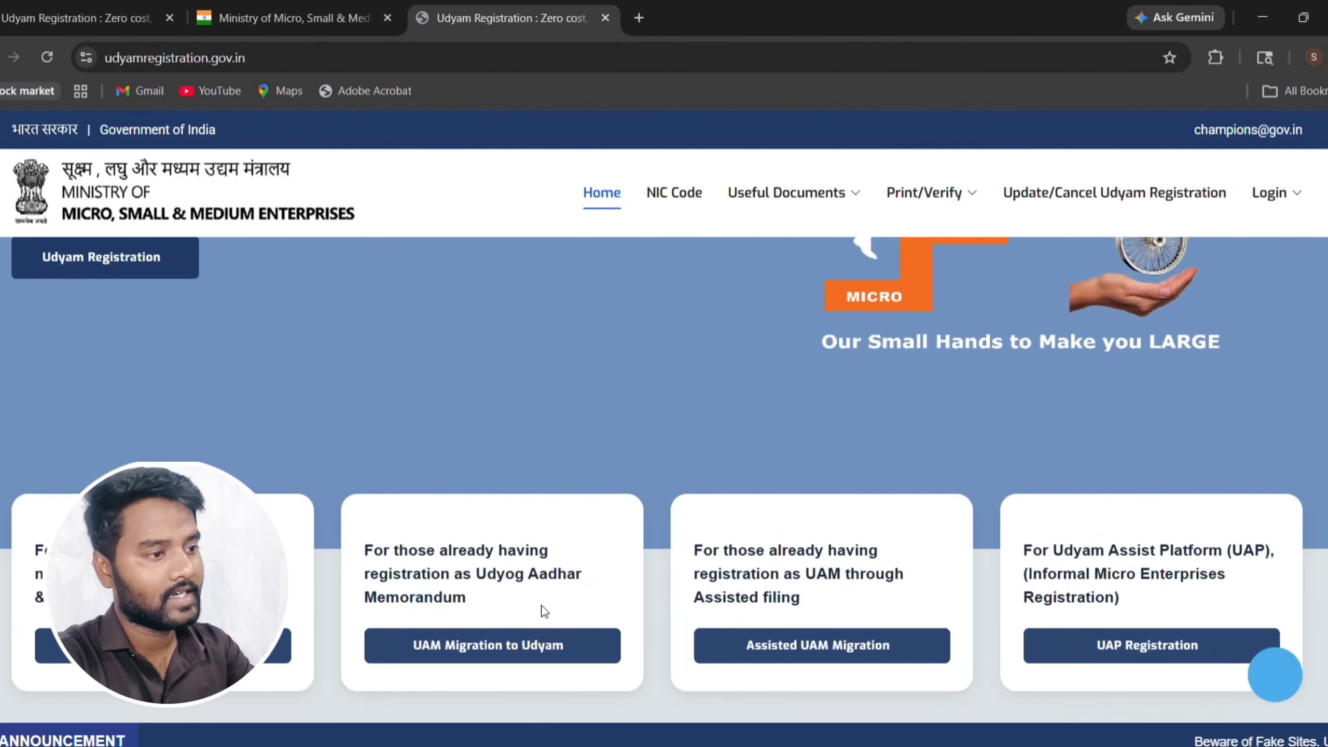
scroll(543, 611, "down", 2)
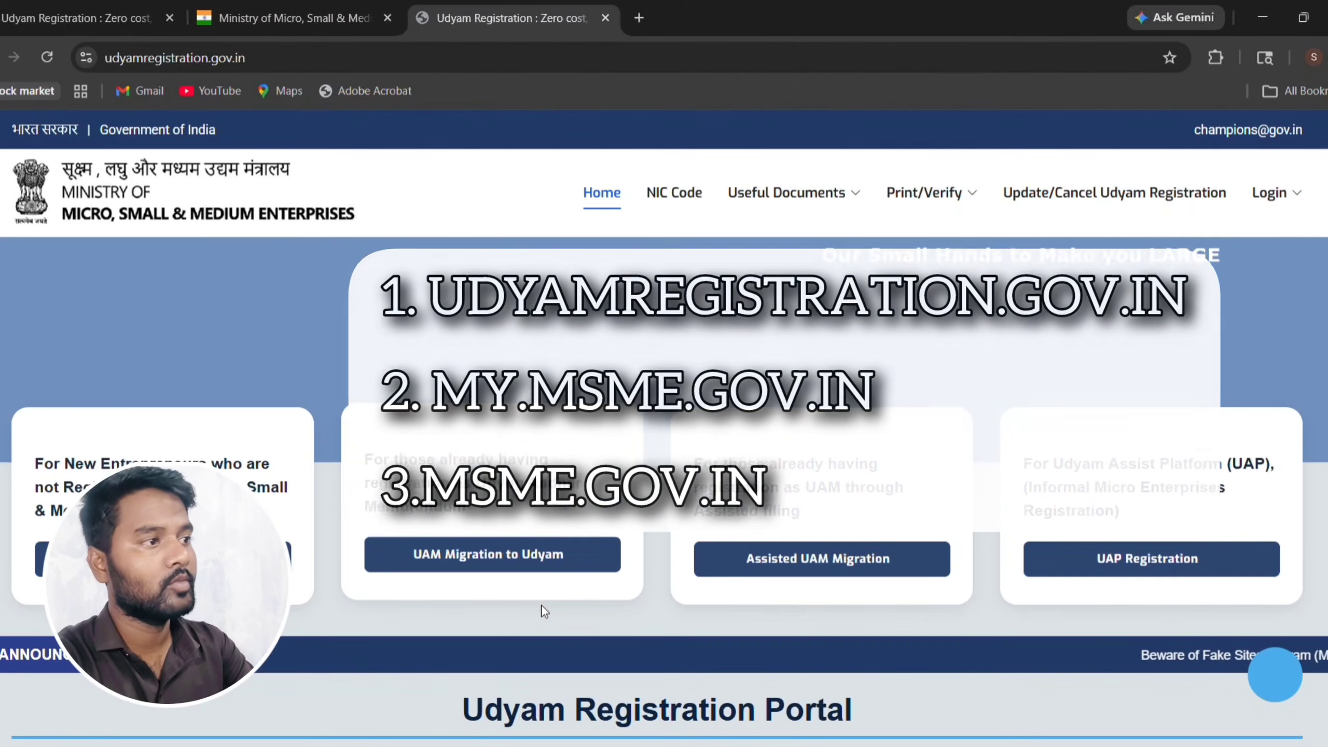
scroll(542, 605, "up", 3)
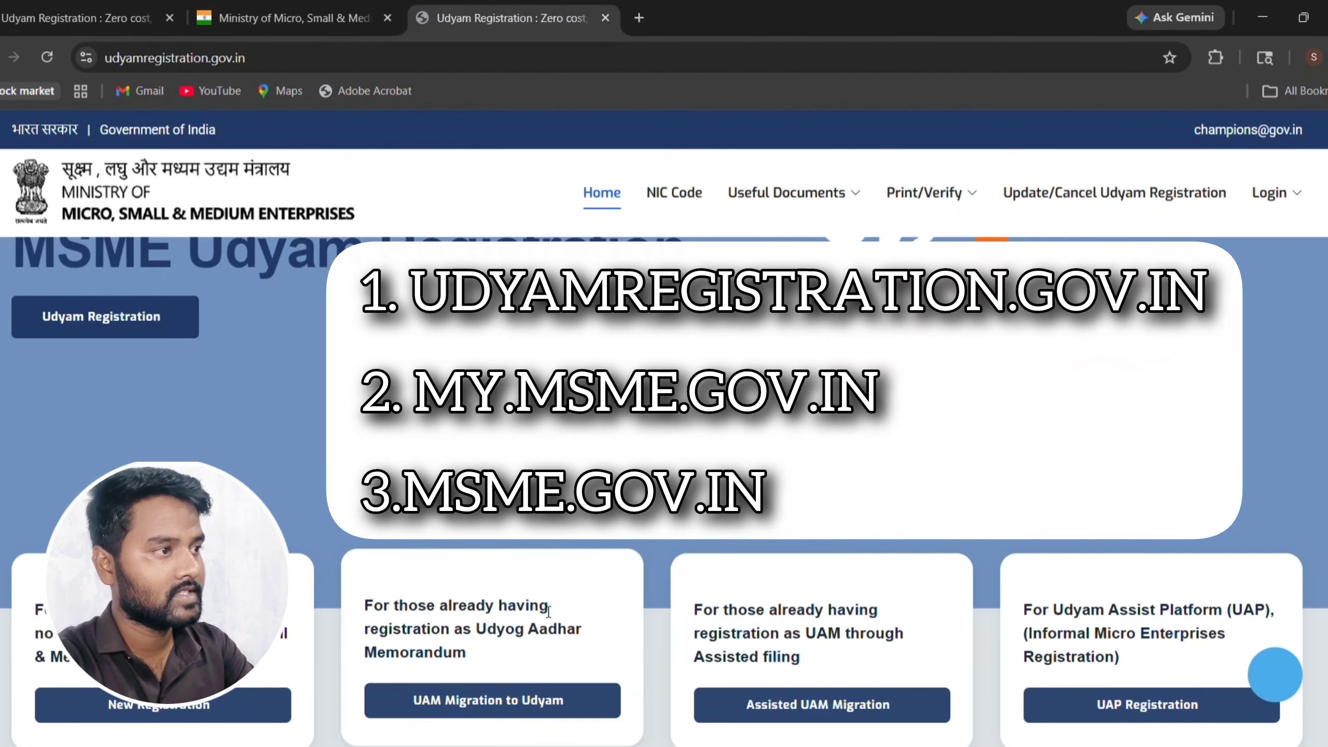
scroll(549, 611, "up", 1)
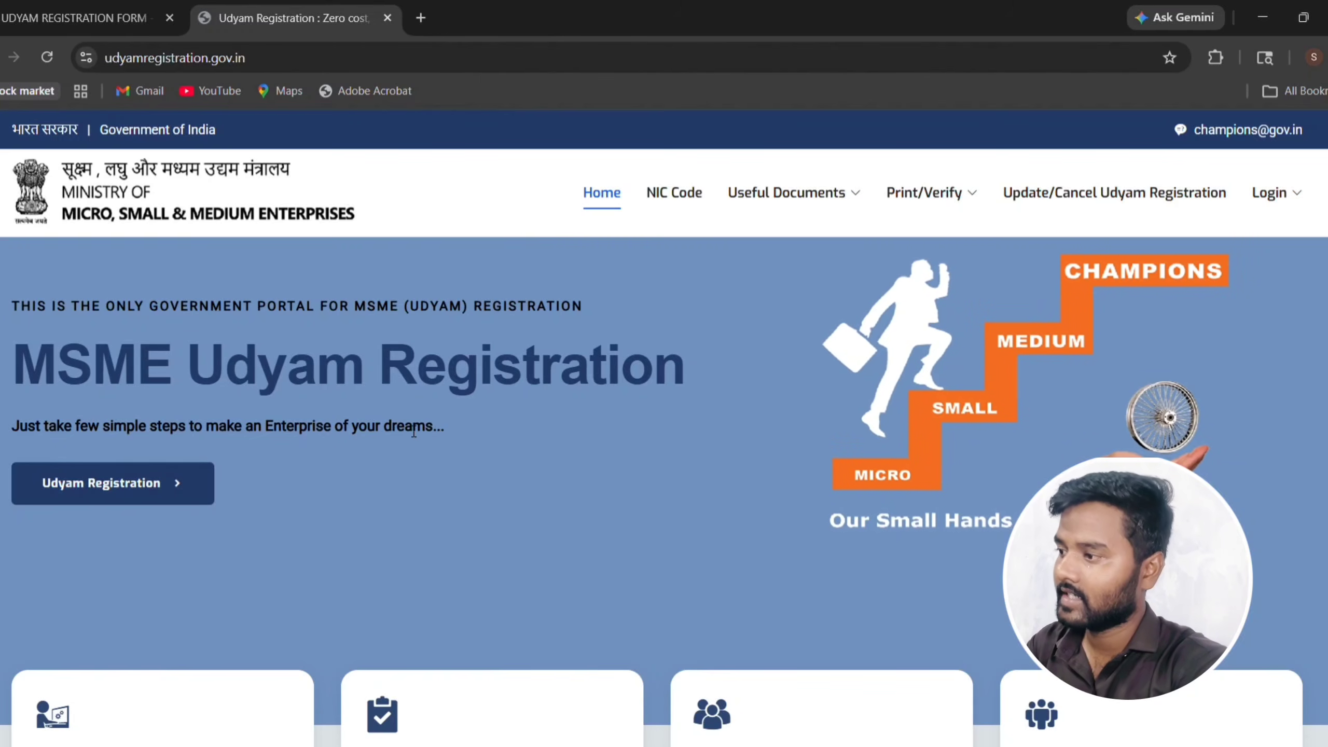
scroll(417, 427, "down", 2)
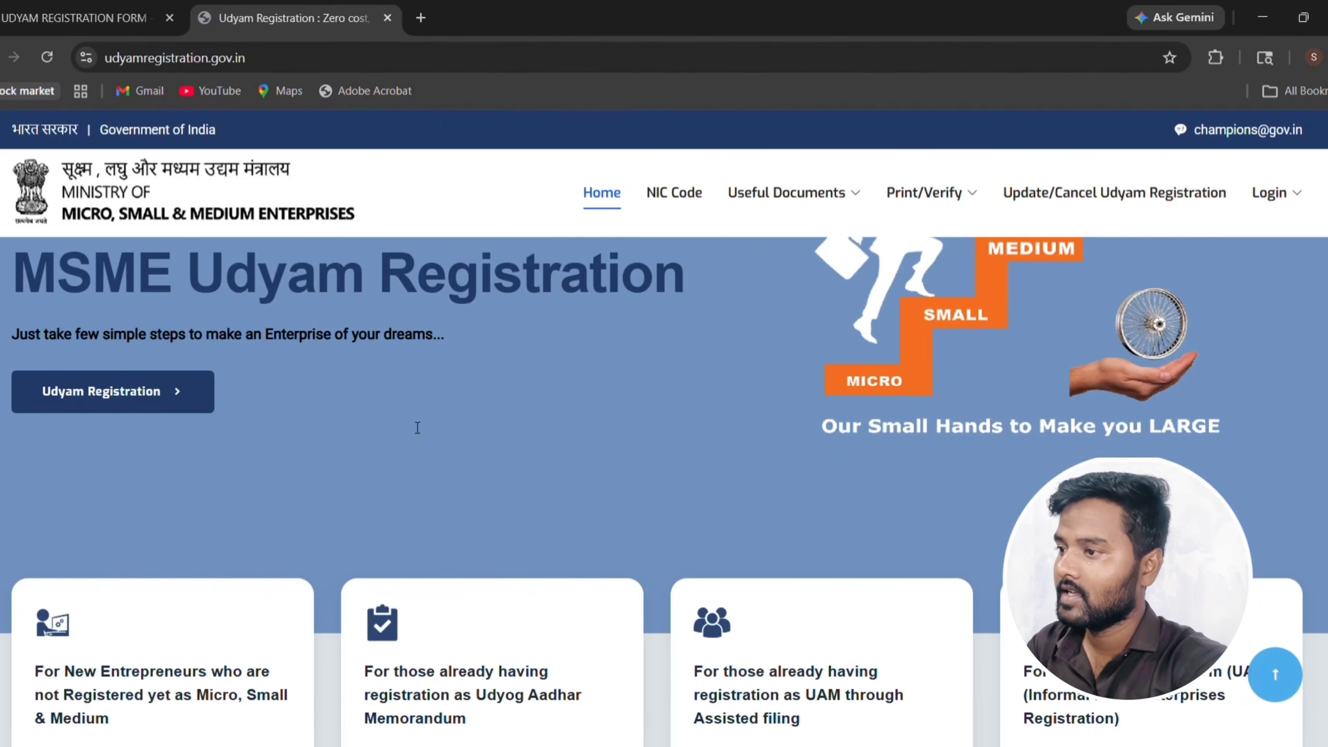
scroll(410, 420, "down", 4)
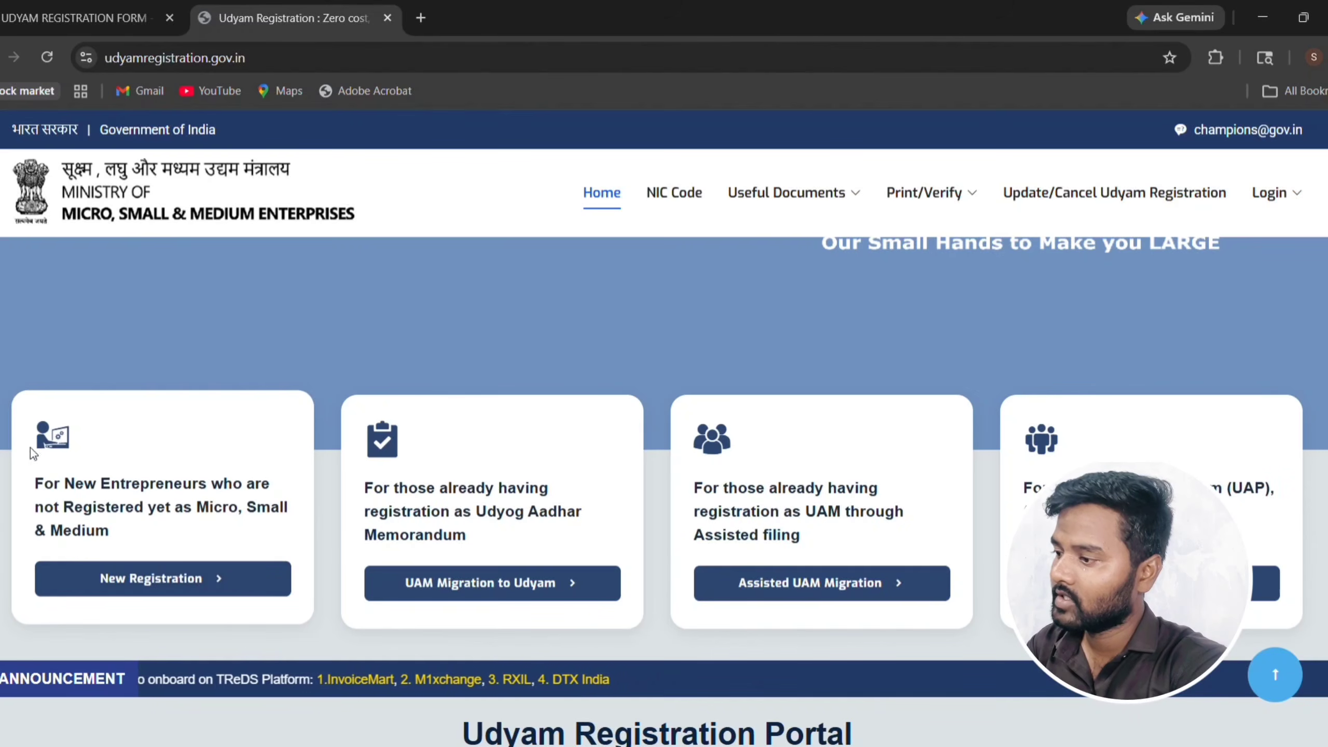
- Start a new registration and request an OTP for the Aadhaar
left_click(120, 575)
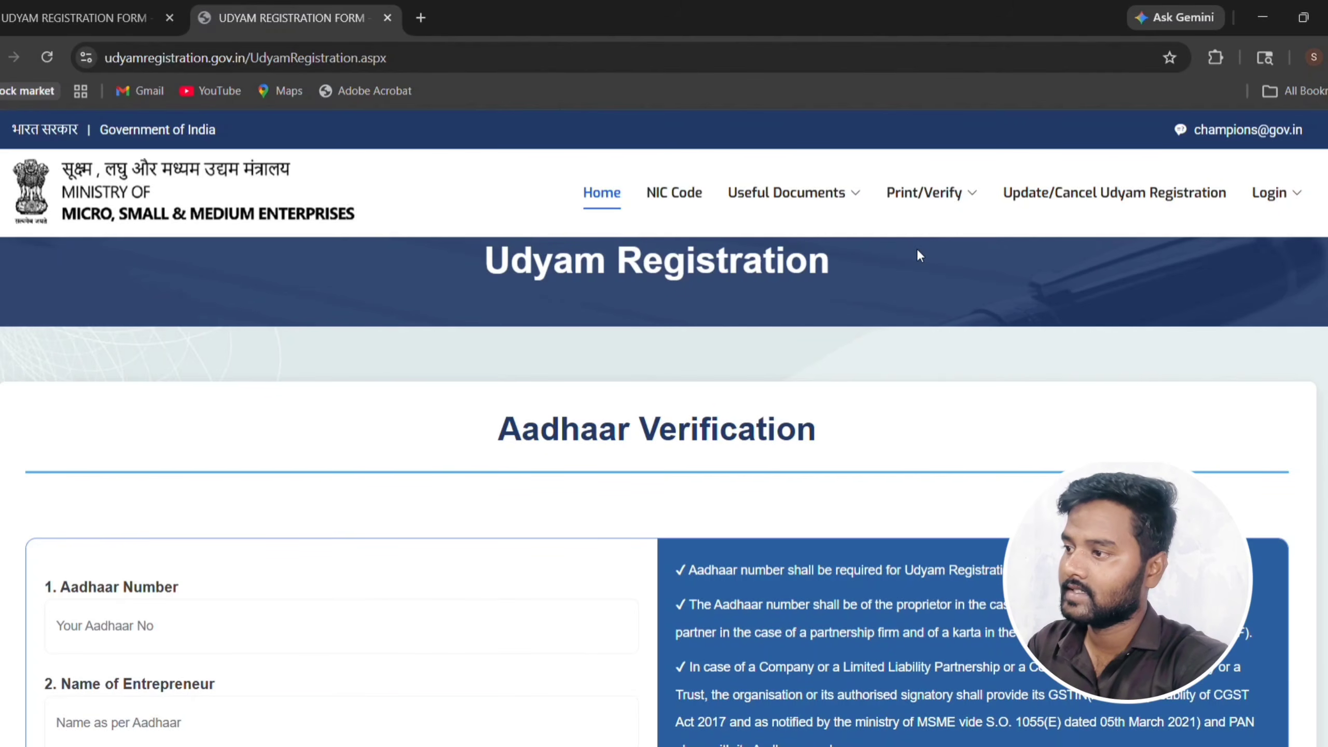
scroll(754, 452, "down", 3)
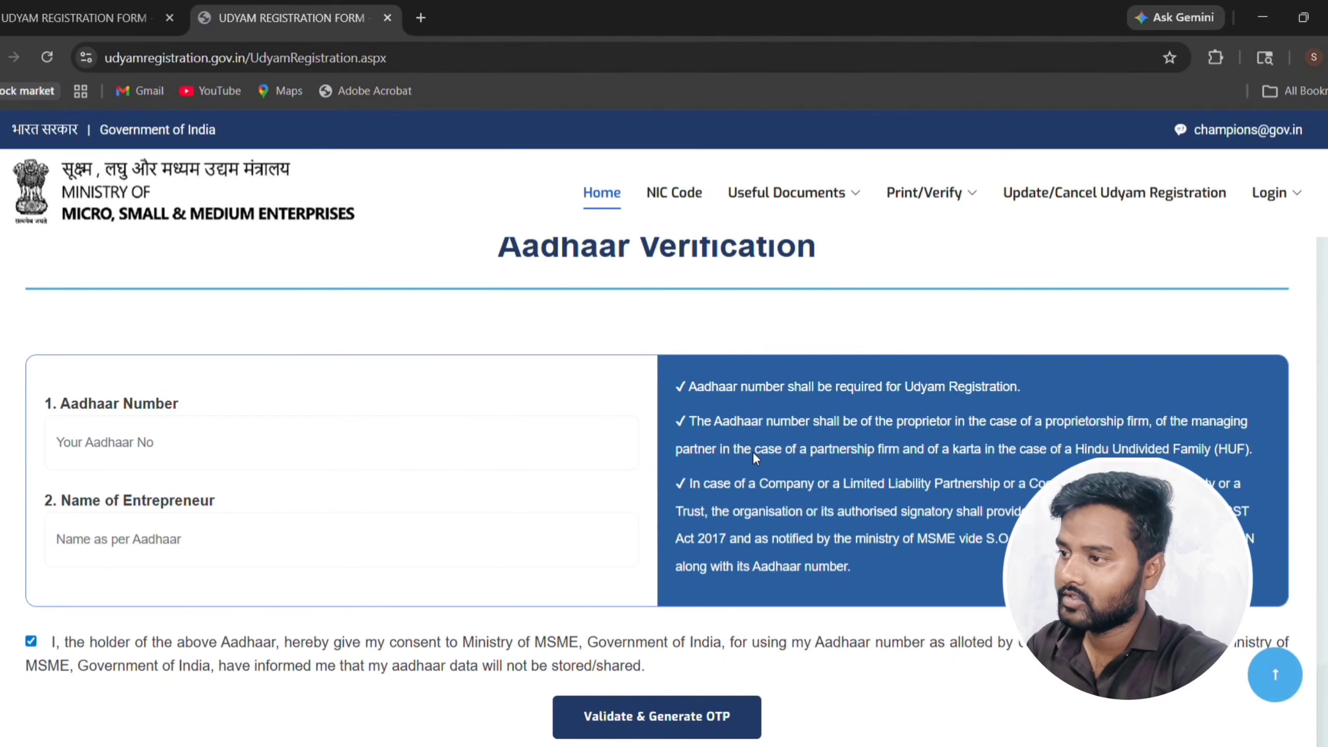
scroll(425, 450, "down", 2)
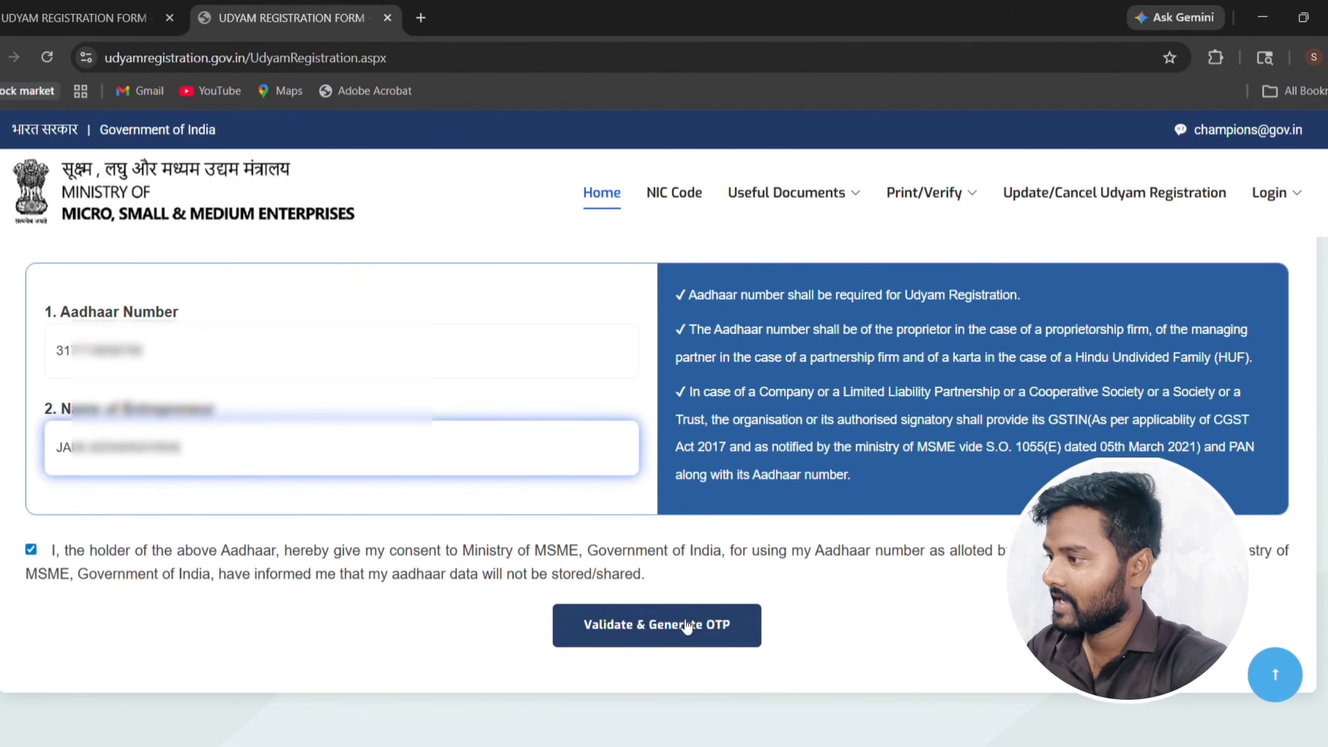
left_click(31, 553)
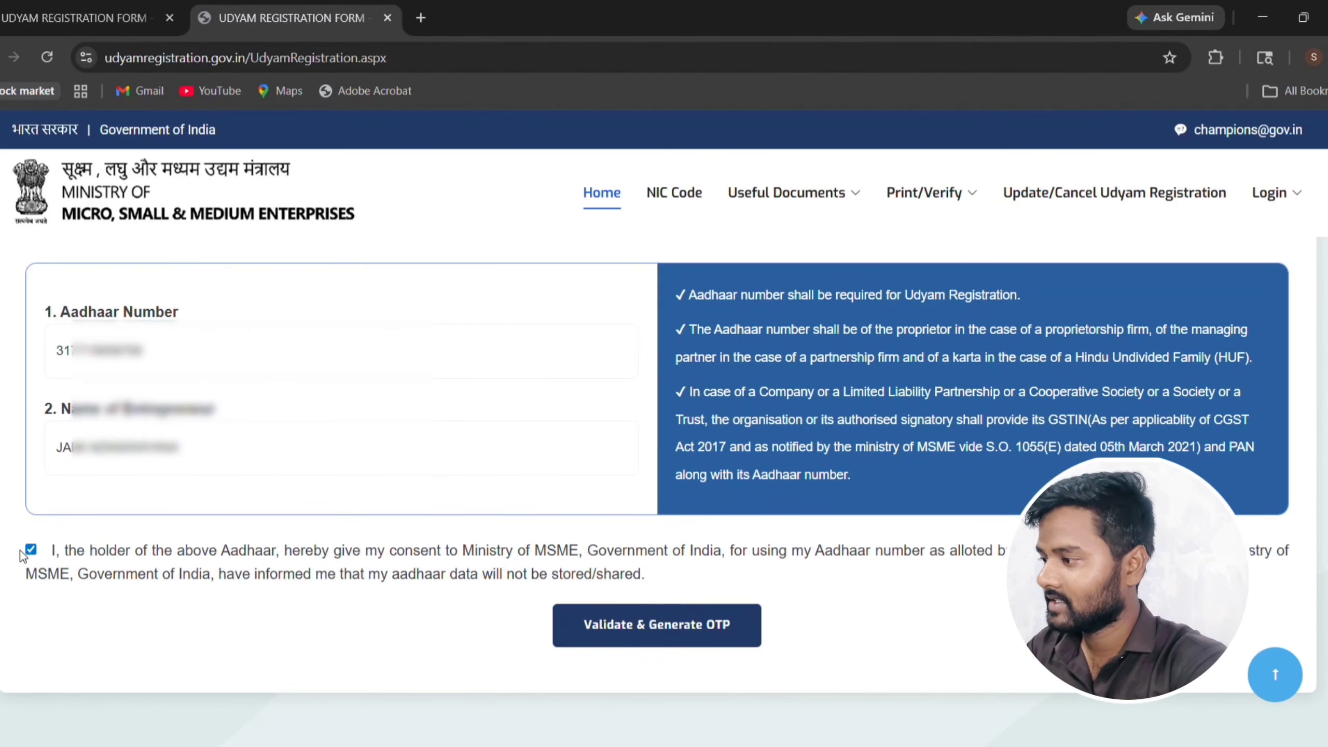
left_click(643, 641)
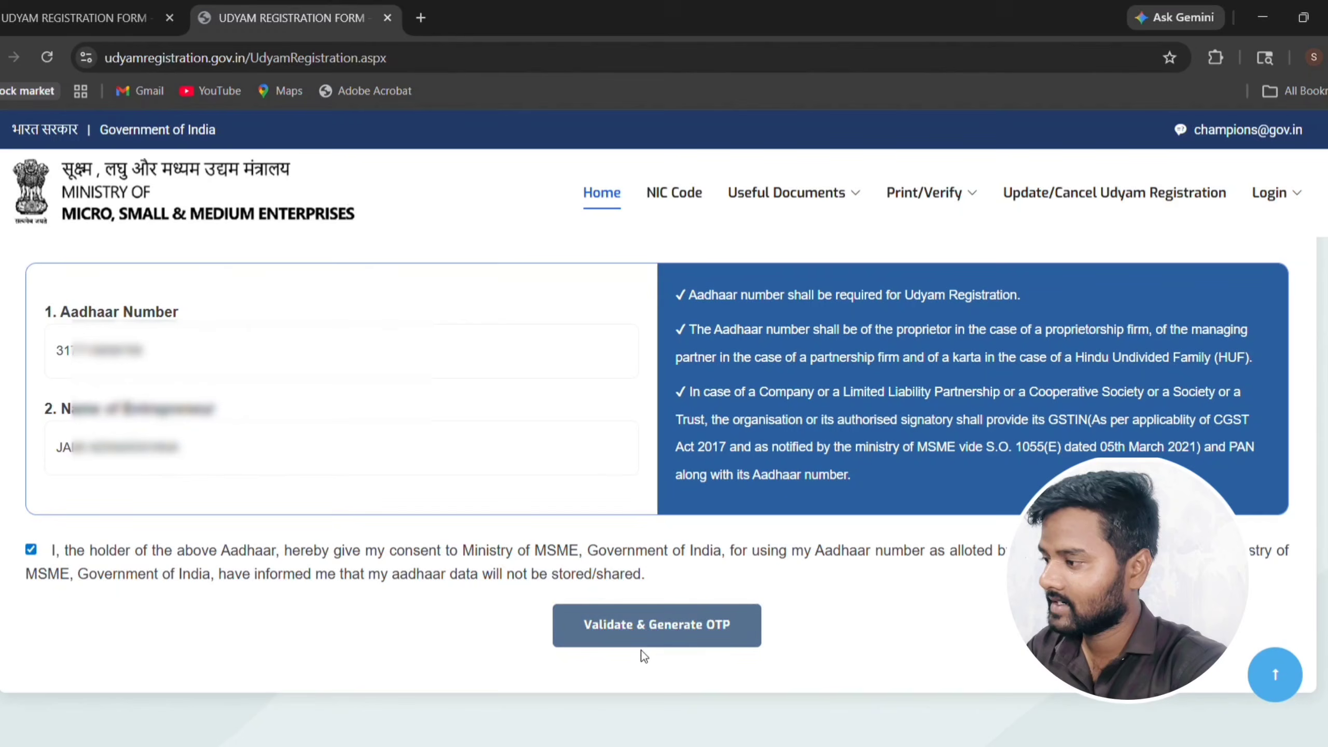
left_click(664, 637)
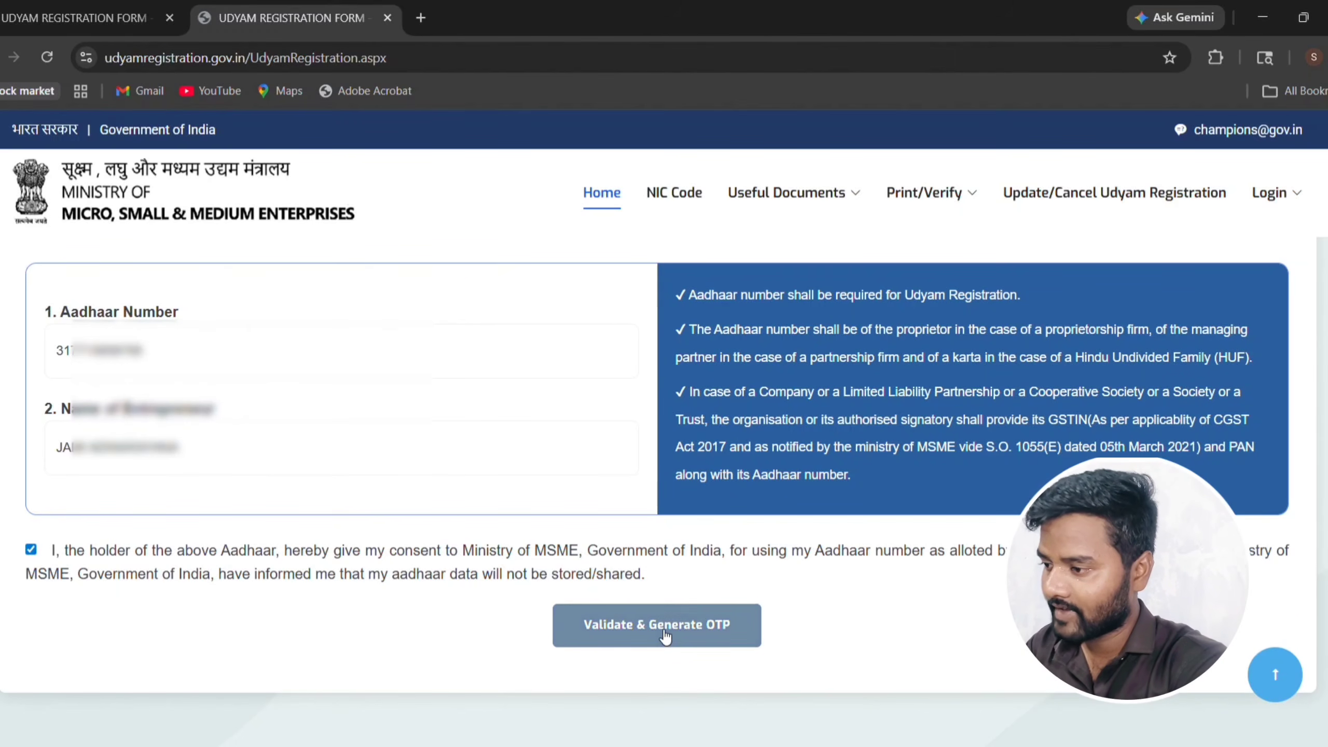
left_click(665, 636)
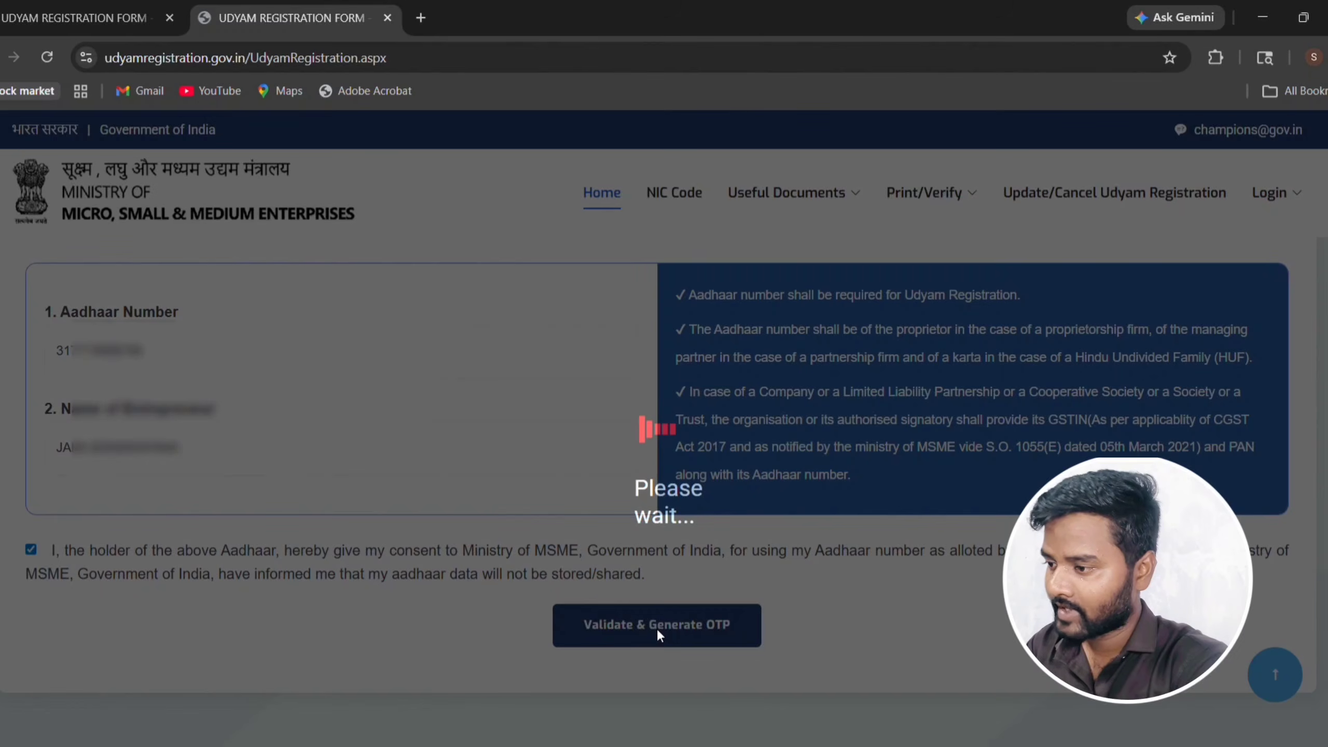
- Enter the received OTP and validate it to verify the Aadhaar
scroll(659, 632, "down", 1)
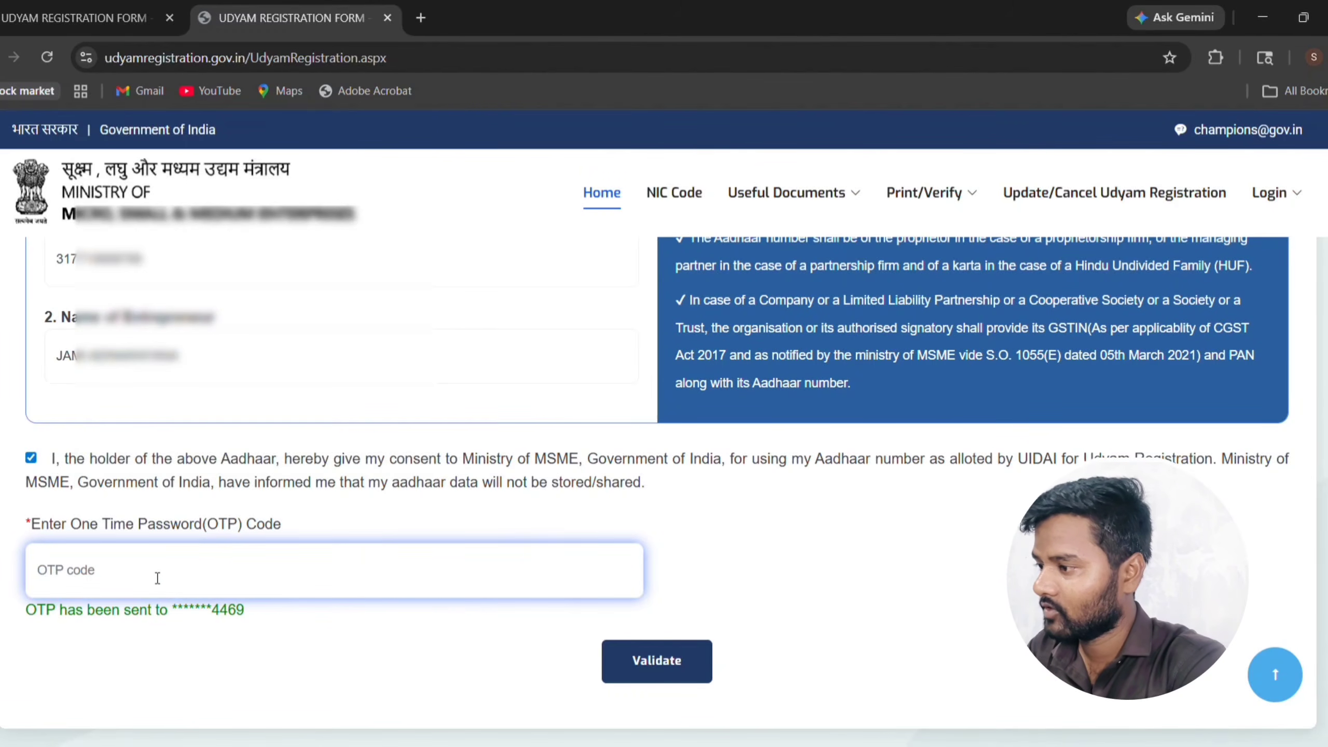
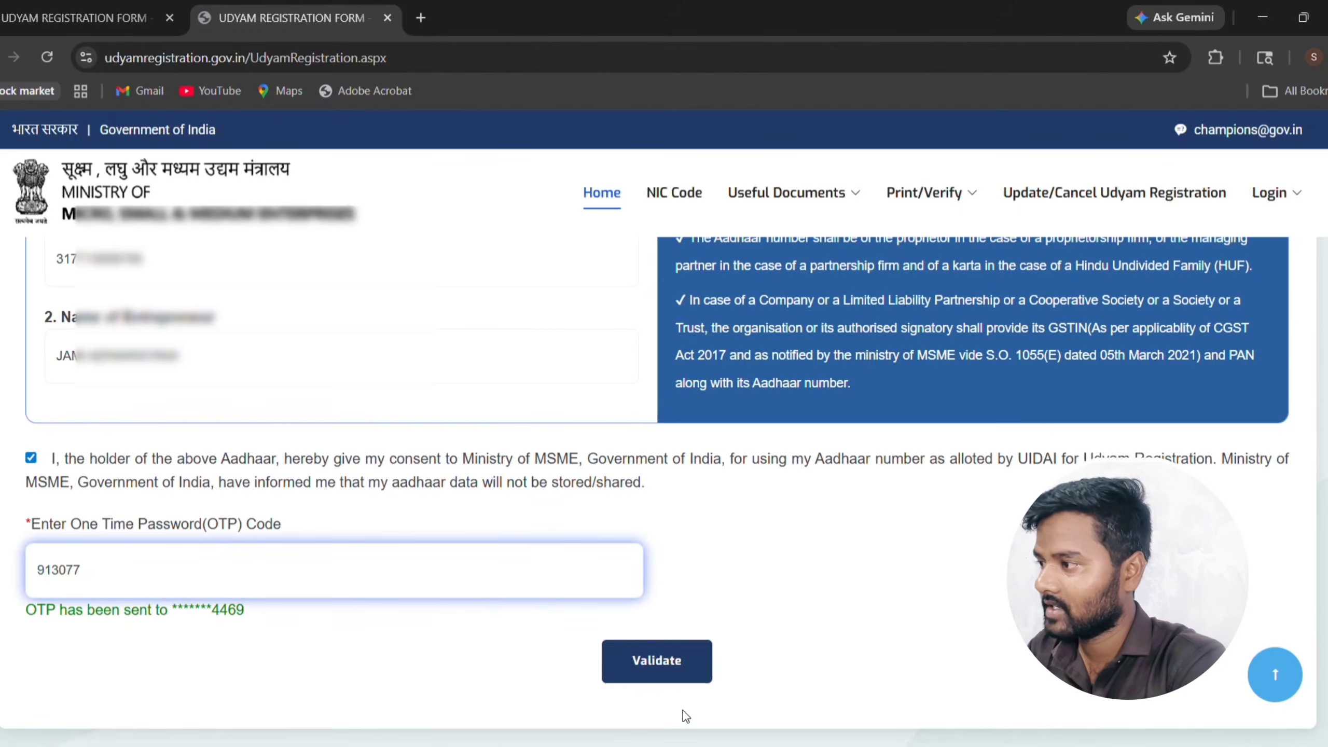
left_click(662, 675)
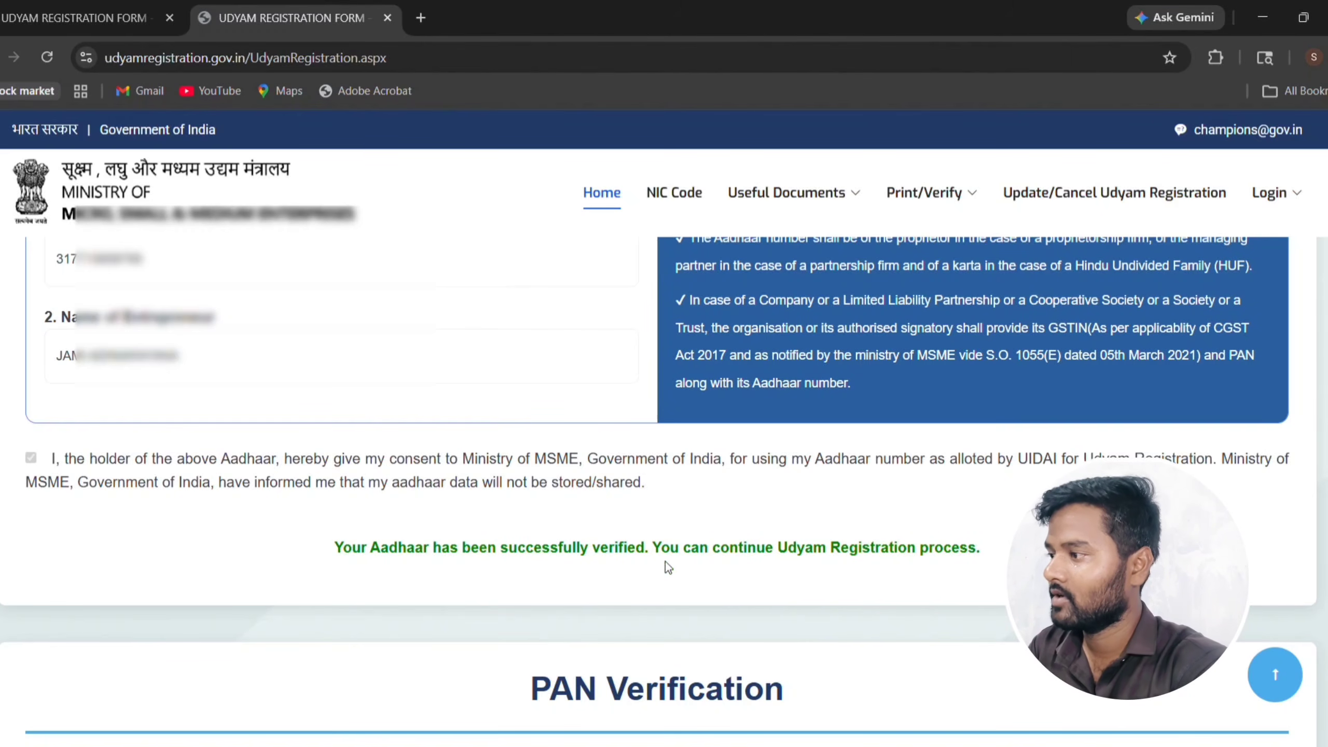
scroll(669, 563, "down", 6)
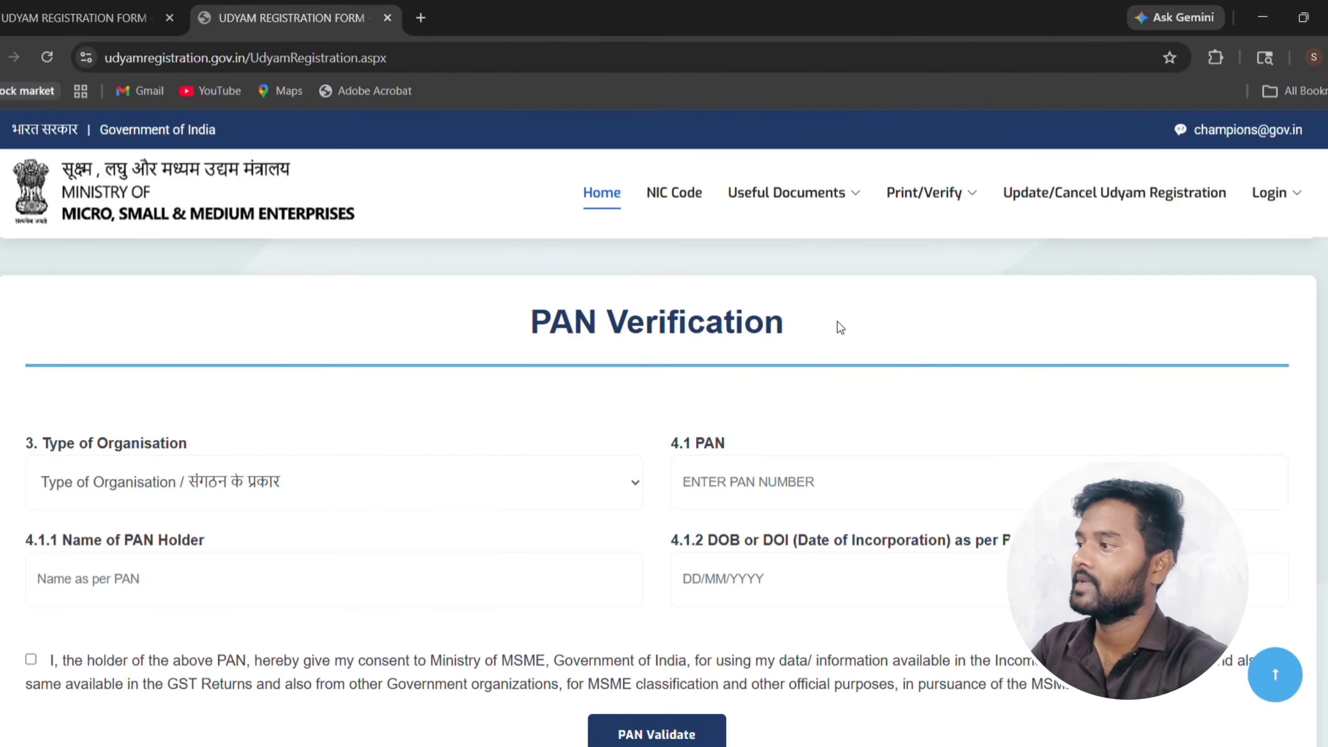
- Choose Proprietary as the organisation type and enter the PAN holder's name
scroll(463, 402, "down", 1)
scroll(461, 400, "up", 1)
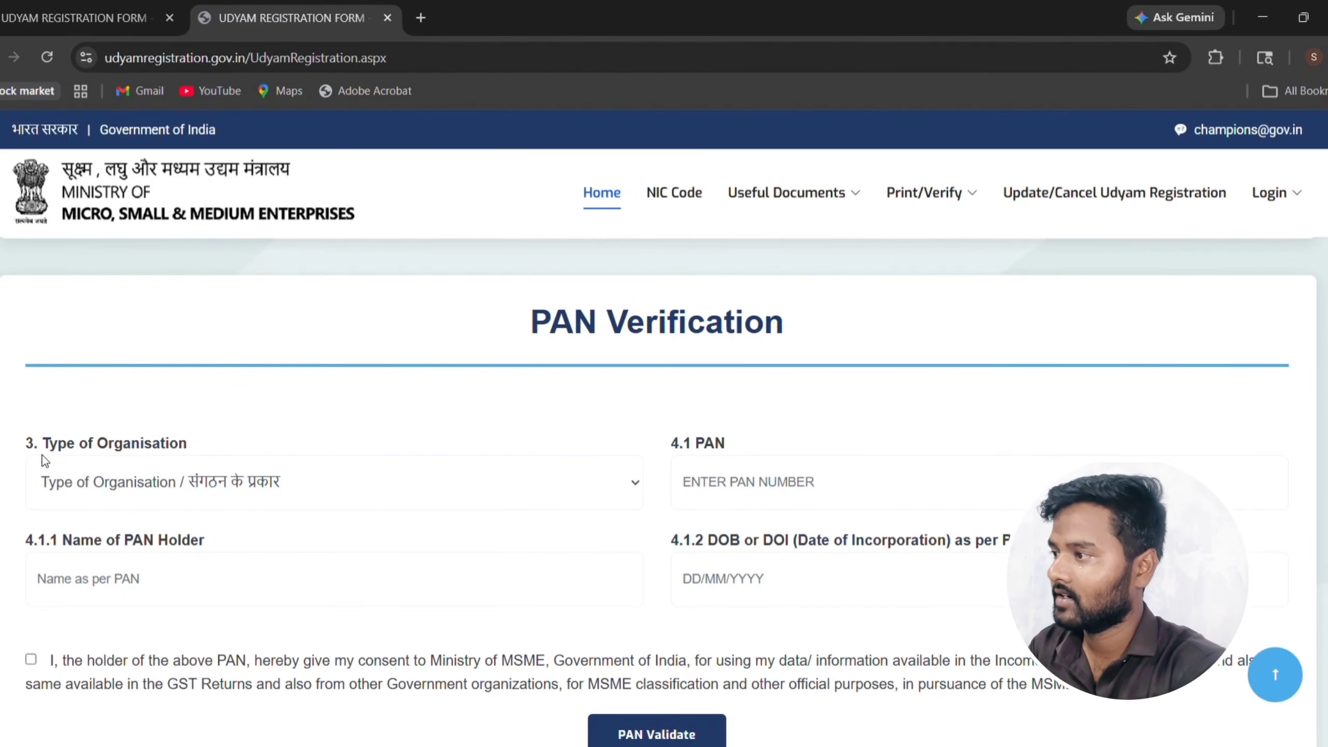
left_click(63, 463)
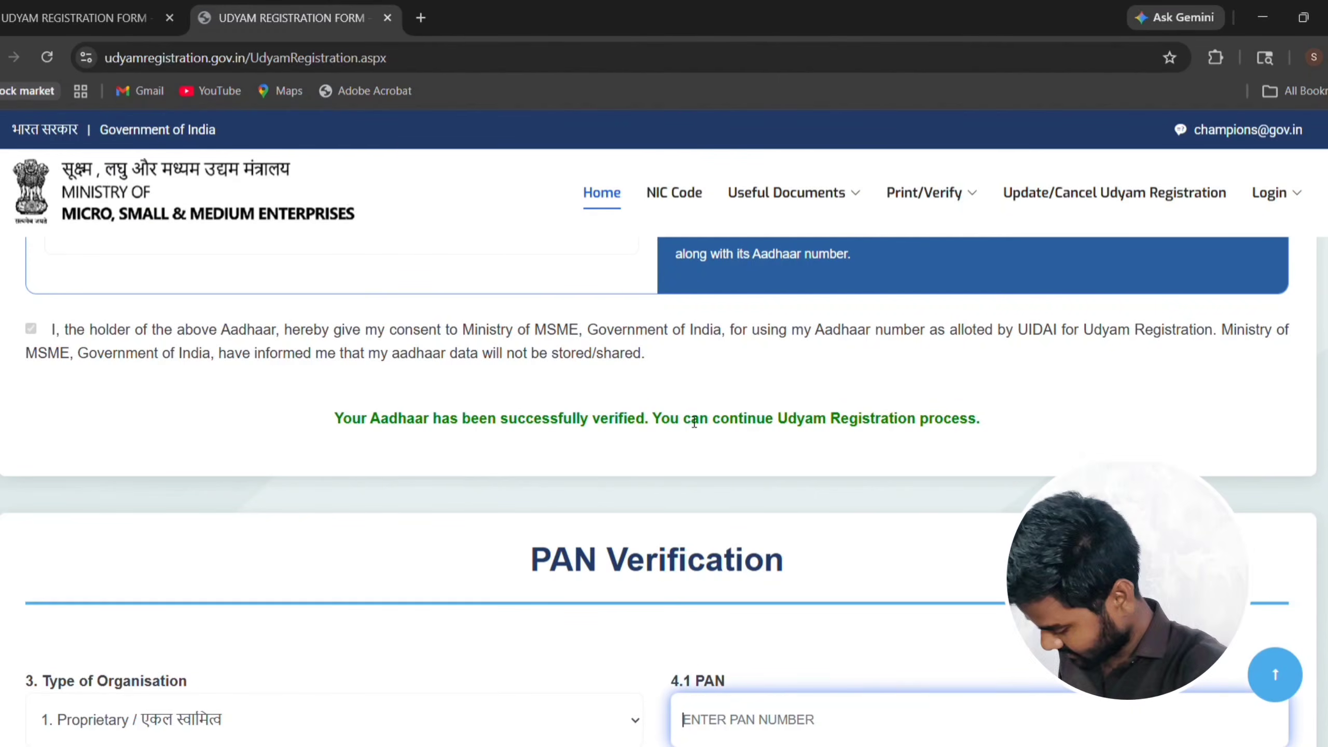
scroll(737, 444, "down", 3)
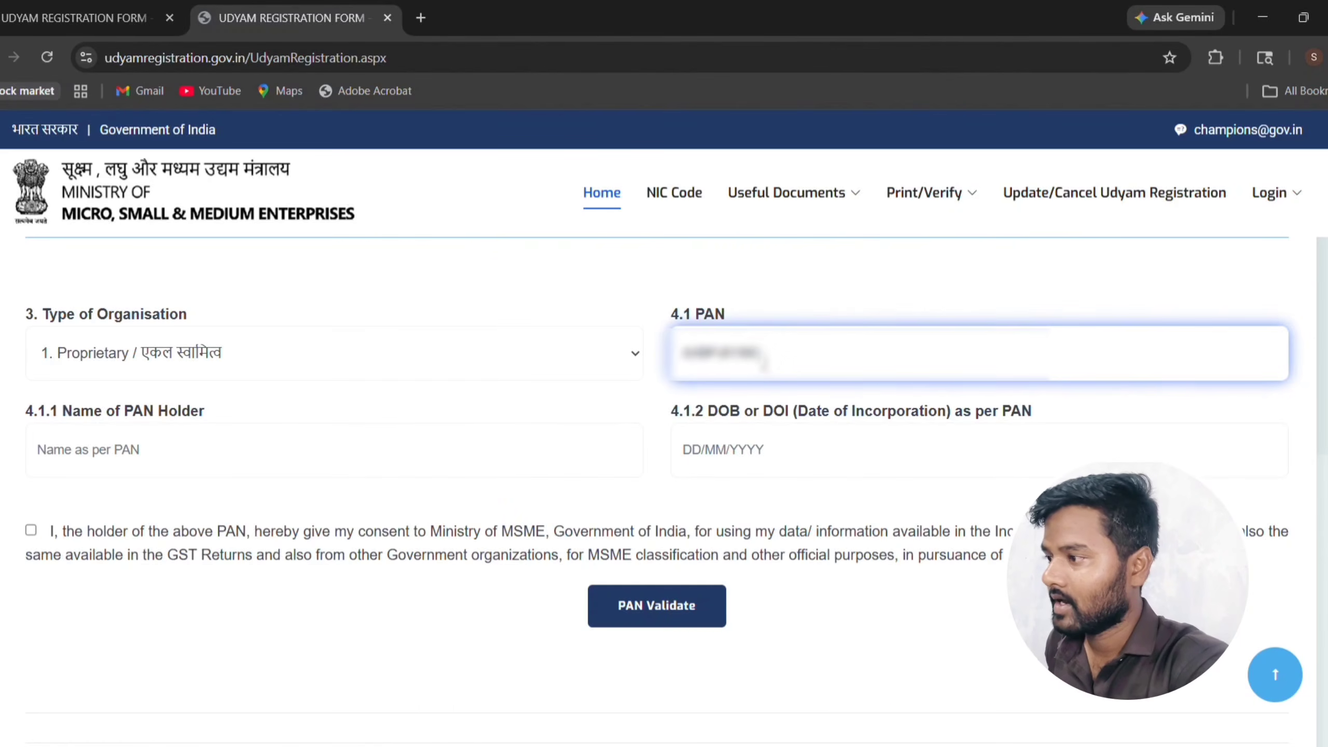
left_click(380, 454)
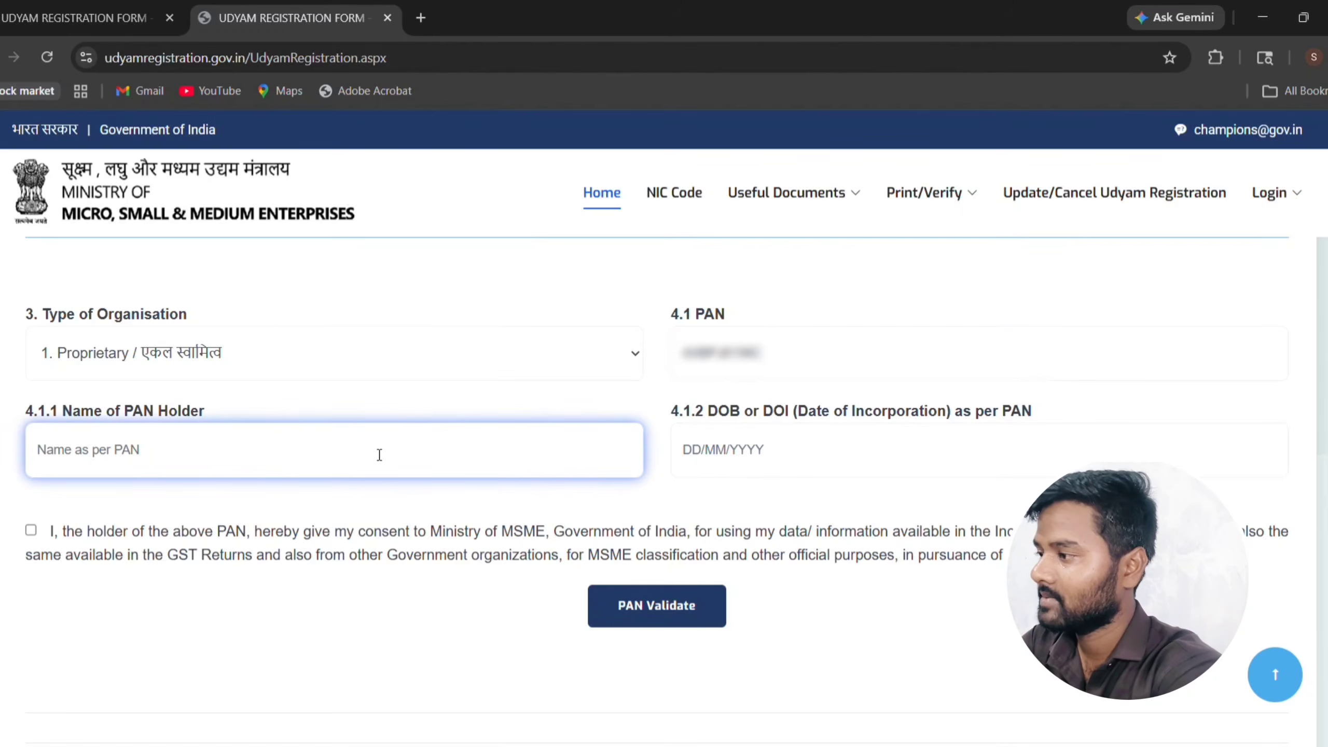
type("JA")
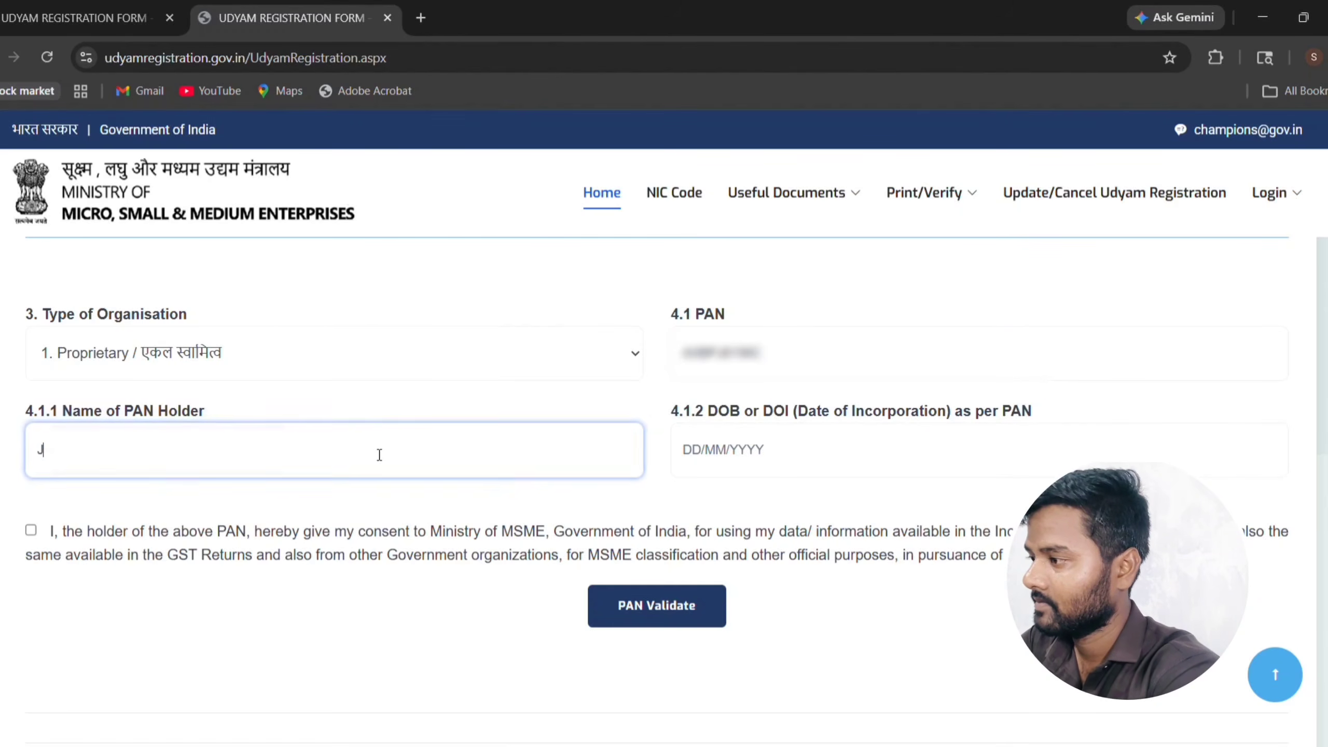
left_click(848, 446)
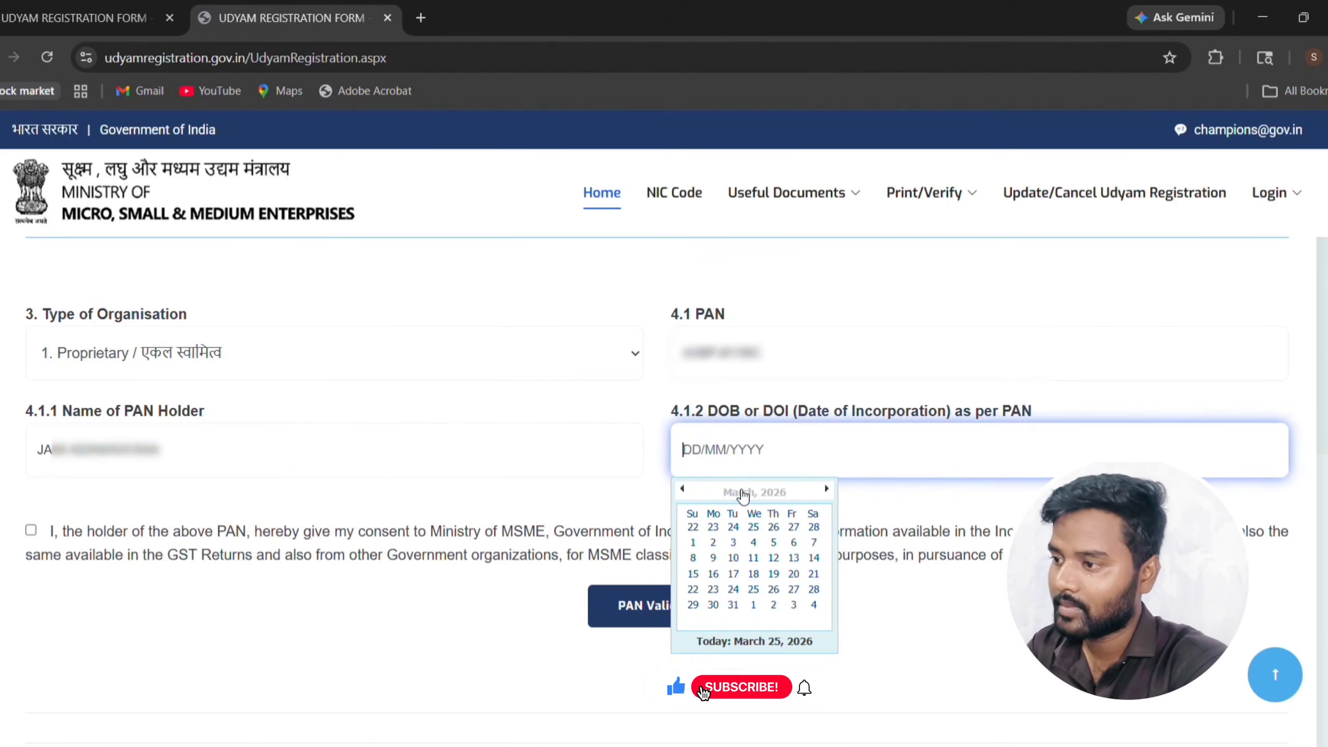
left_click(747, 492)
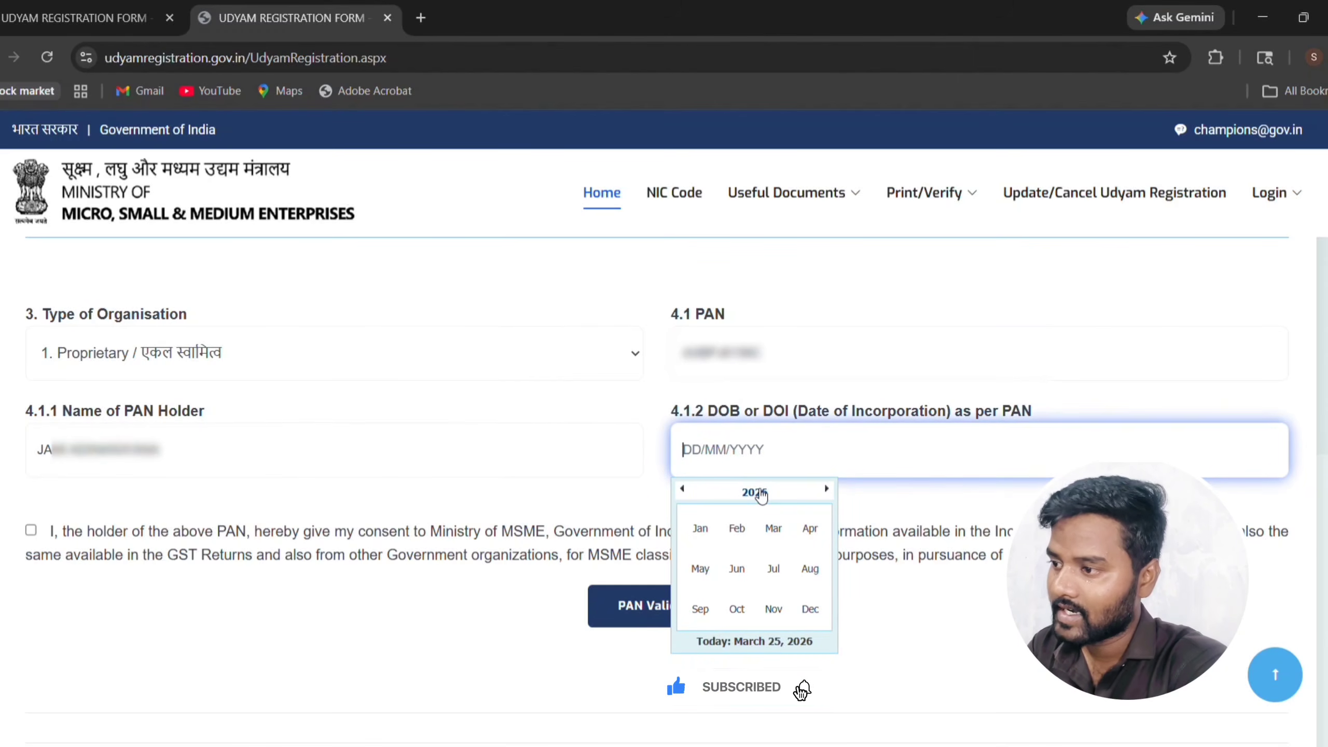
left_click(745, 495)
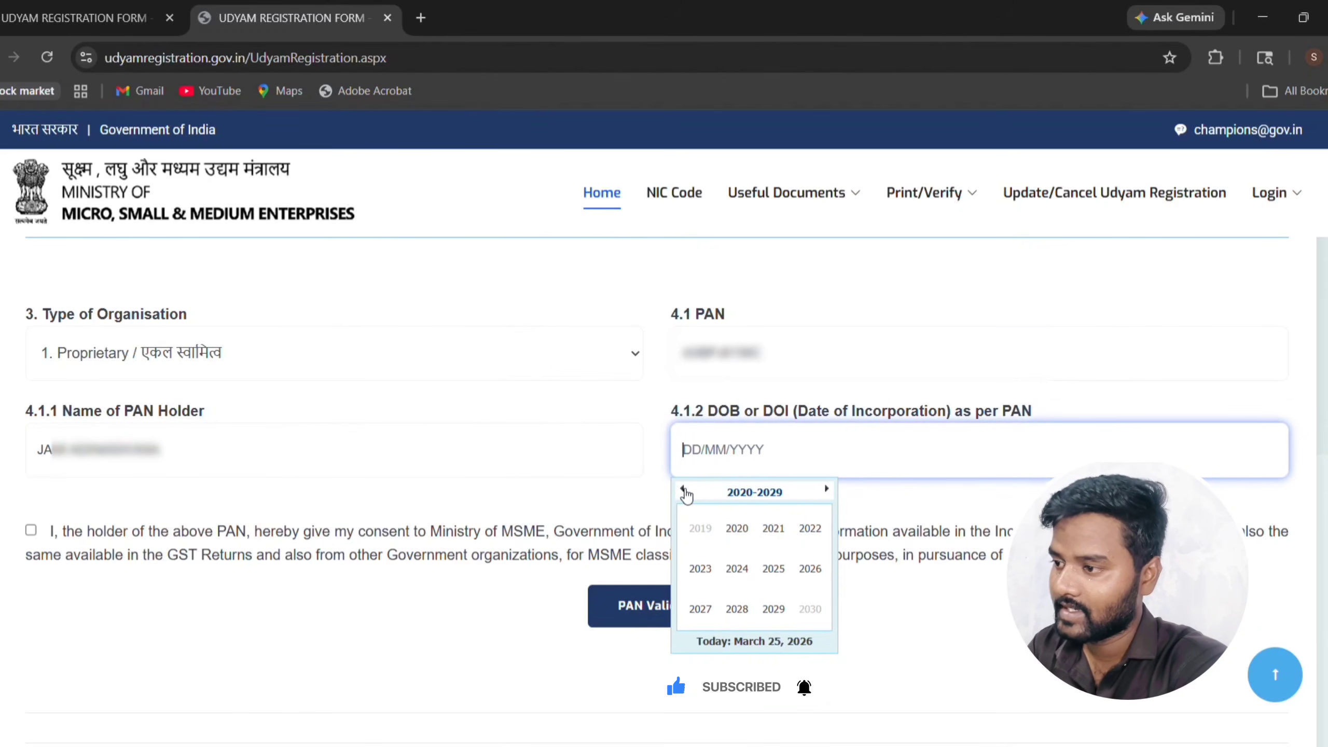
left_click(684, 489)
left_click(684, 490)
left_click(683, 489)
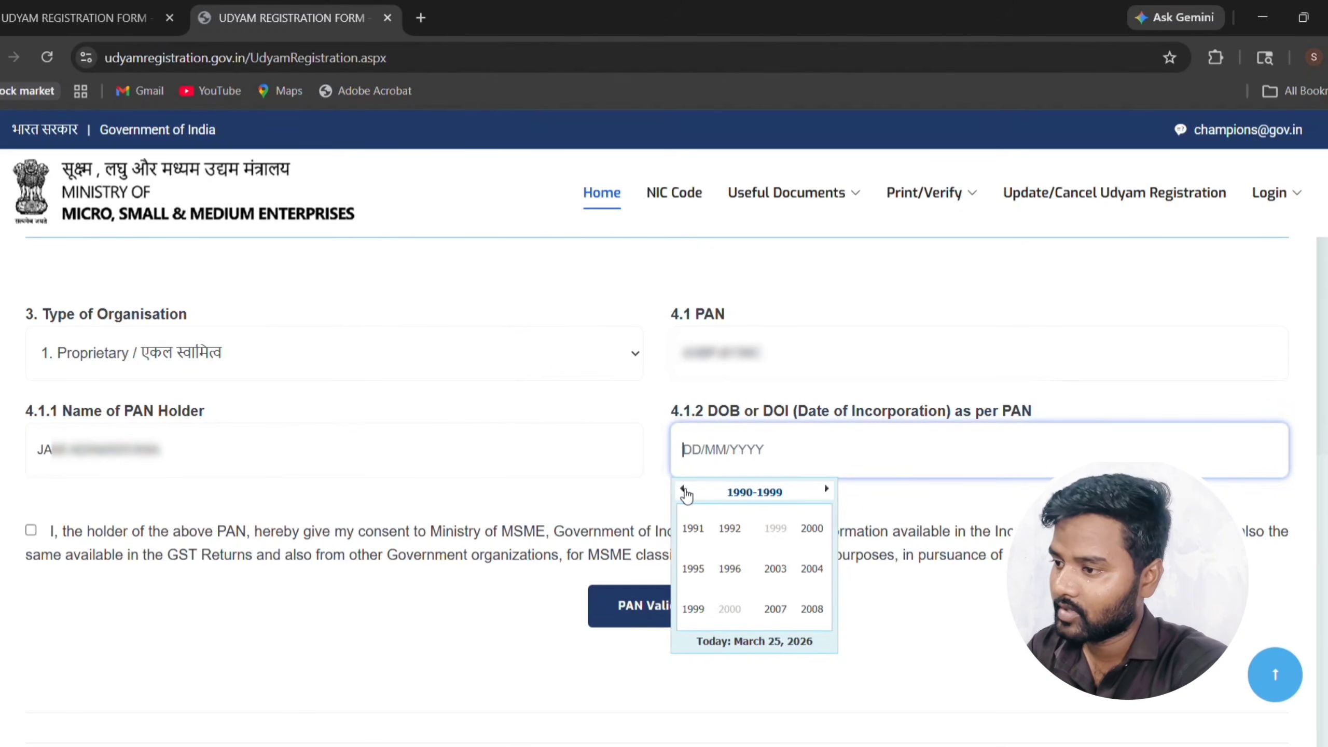
left_click(684, 489)
left_click(701, 568)
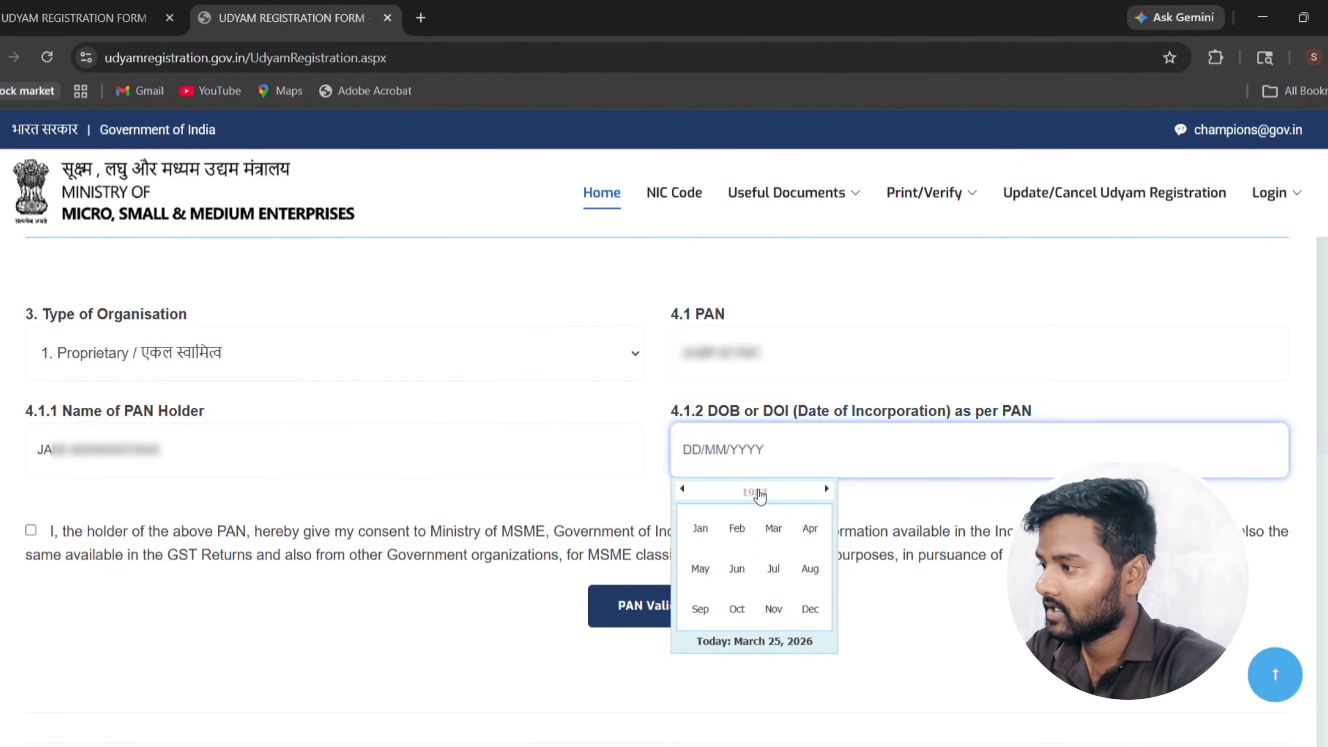
left_click(810, 529)
left_click(765, 587)
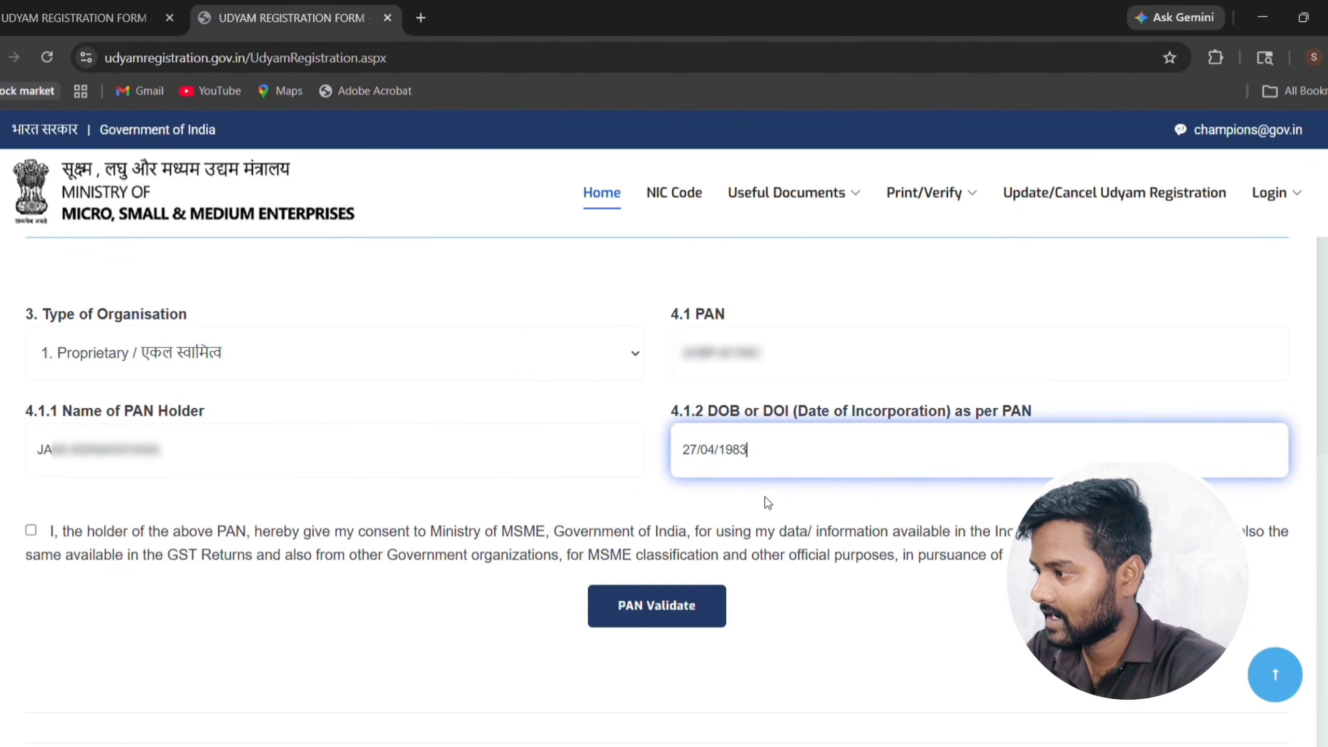
left_click(30, 532)
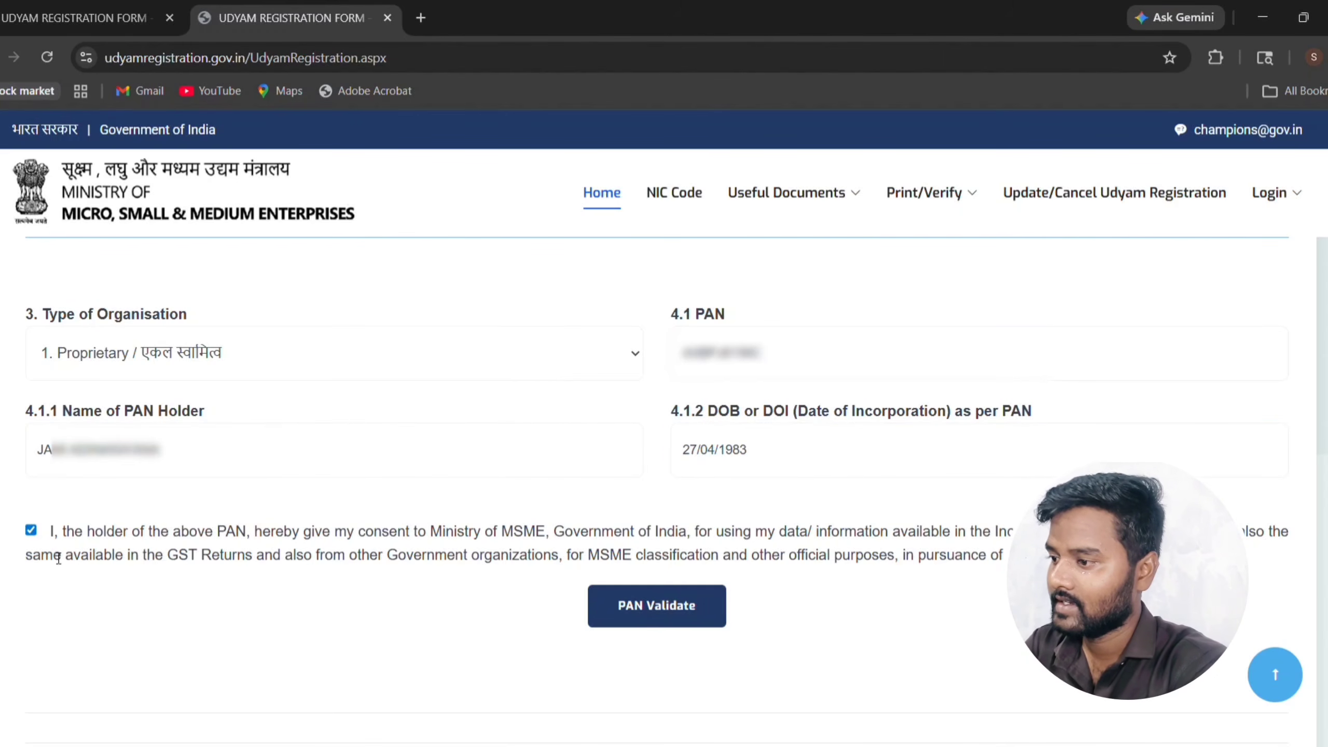
left_click(664, 607)
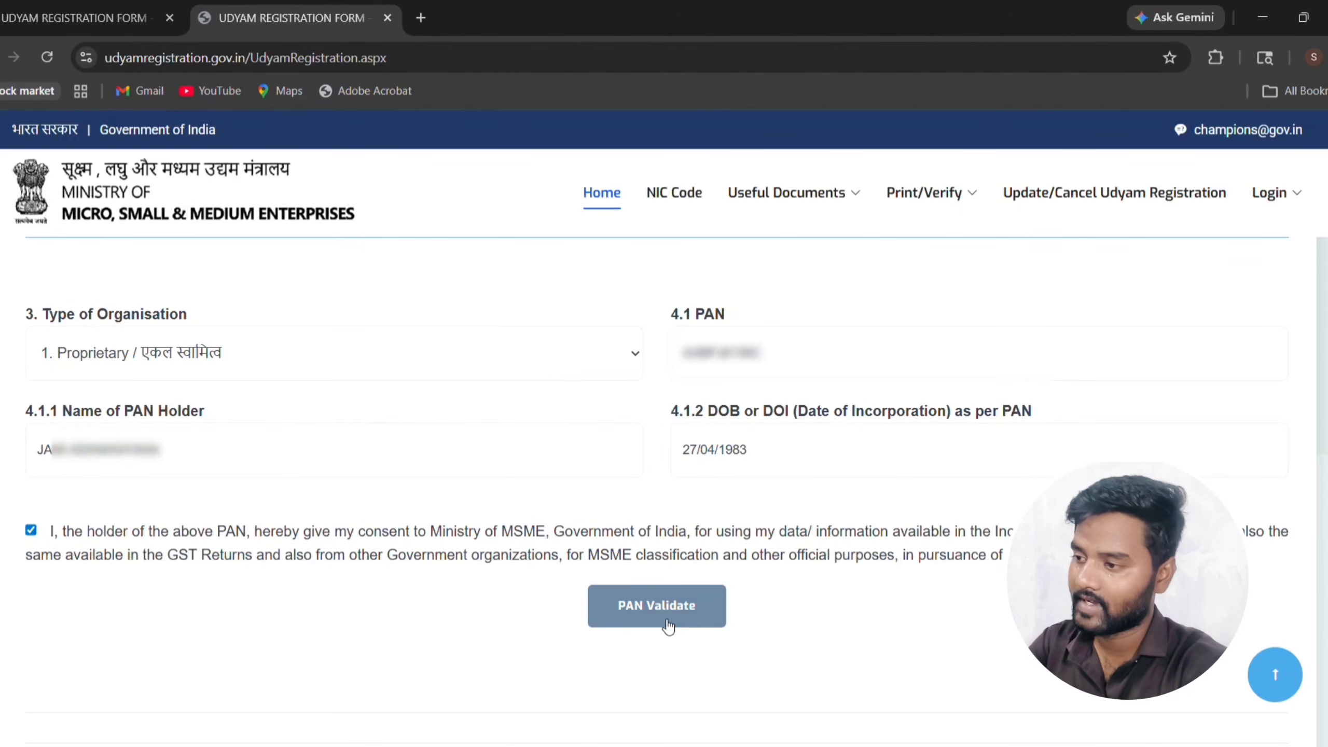
- Validate the PAN, continue, and answer No to 'Do you have GSTIN'
left_click(656, 611)
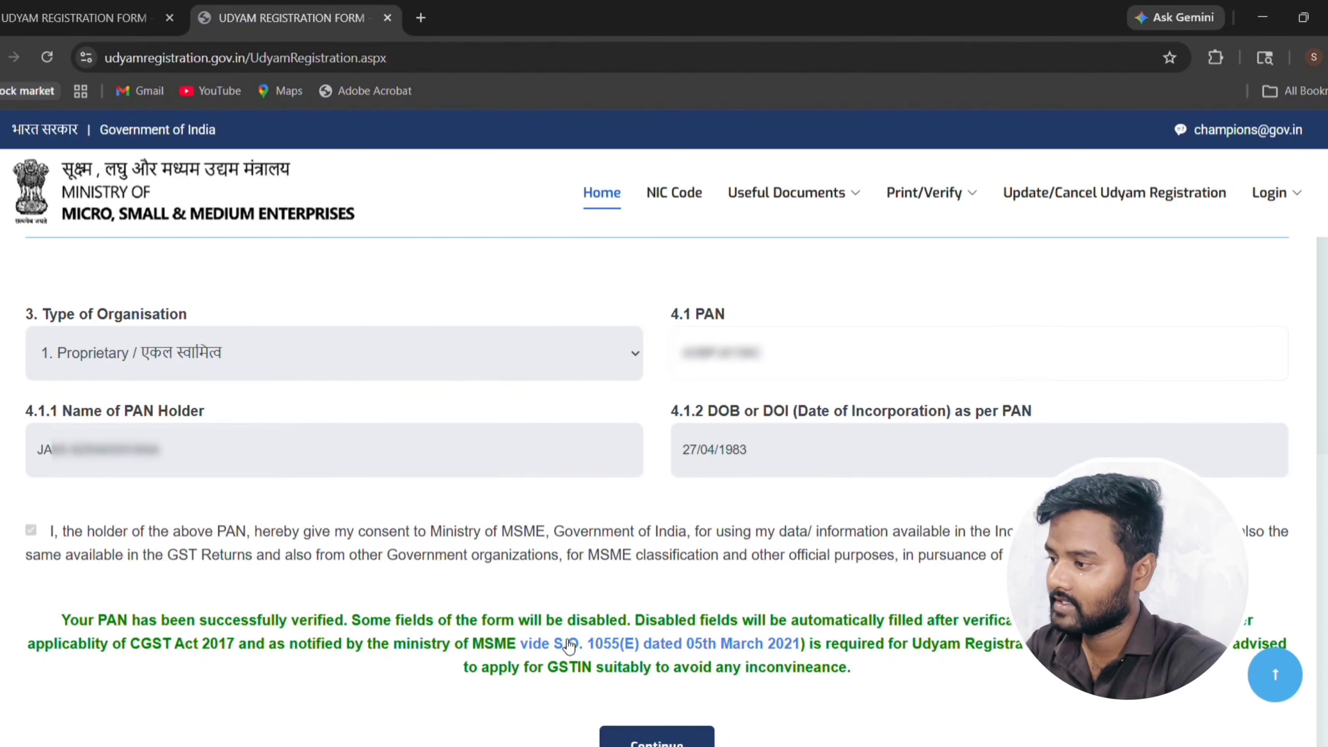
scroll(665, 632, "down", 2)
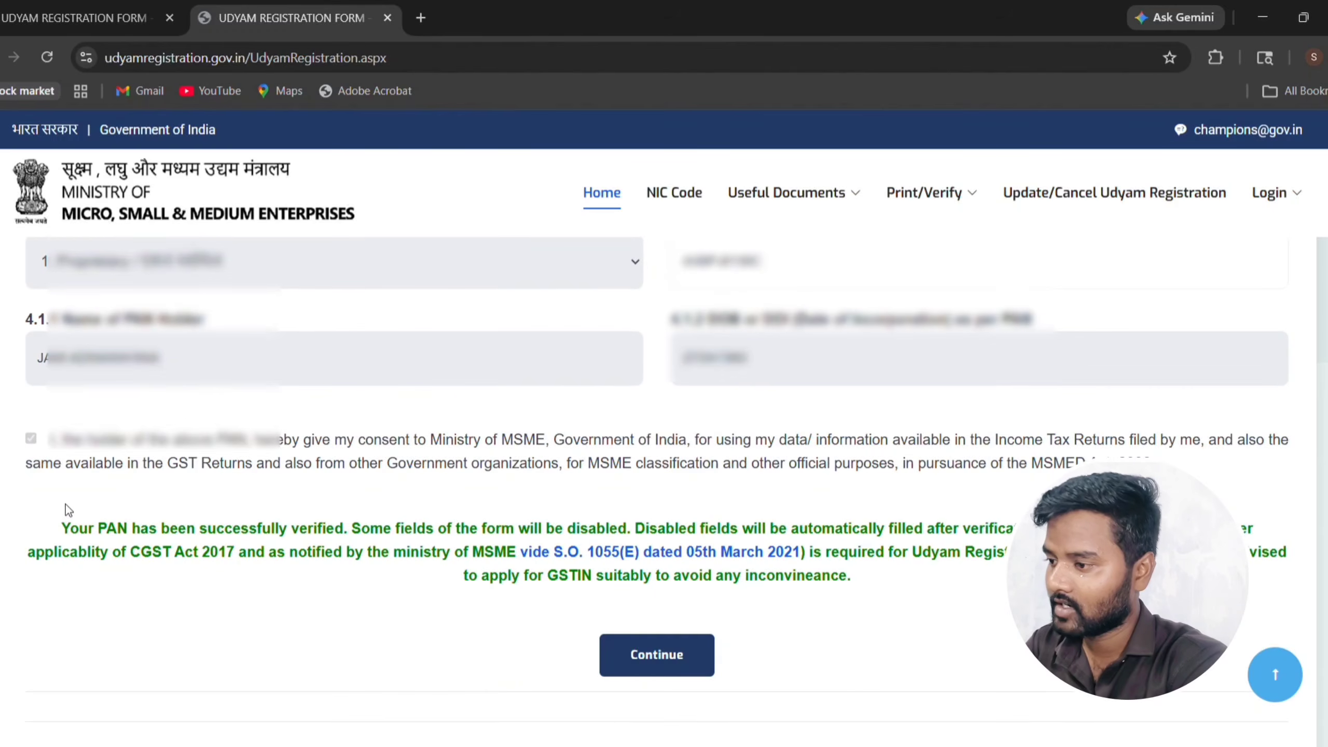
left_click(658, 658)
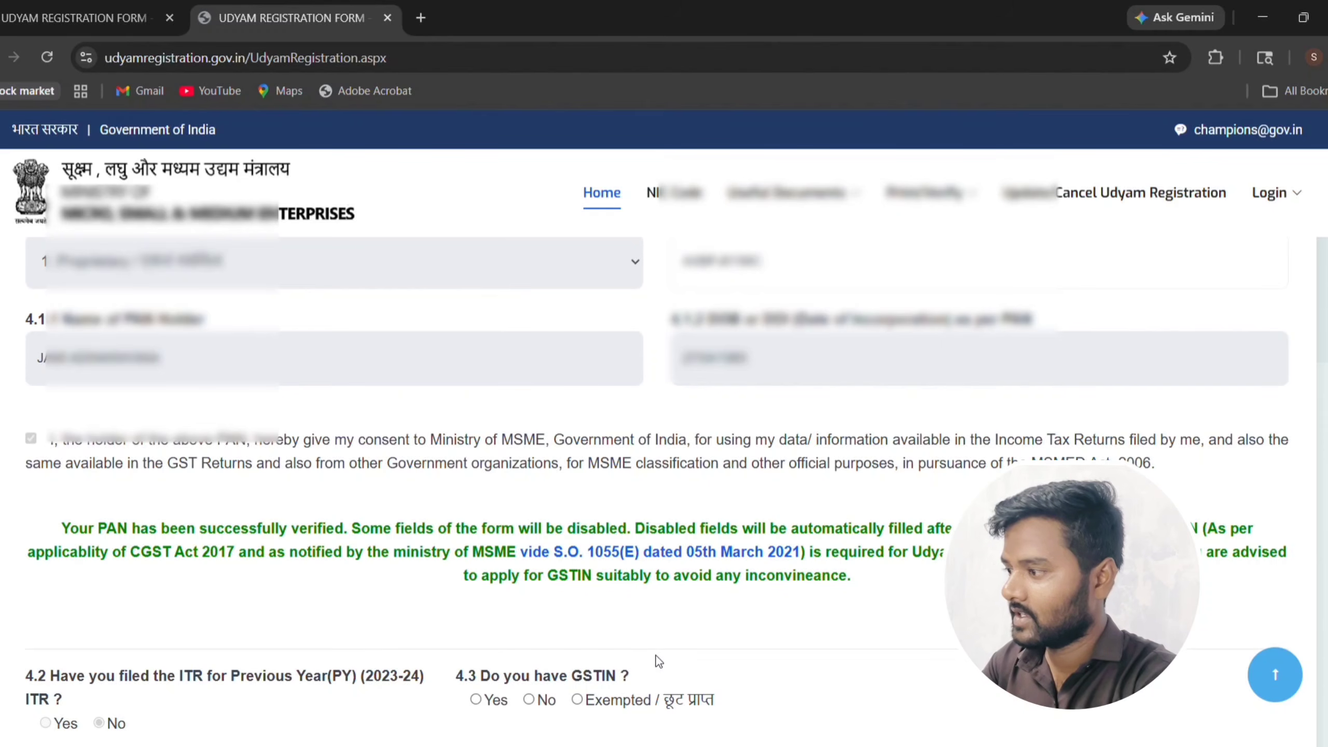
scroll(550, 419, "down", 2)
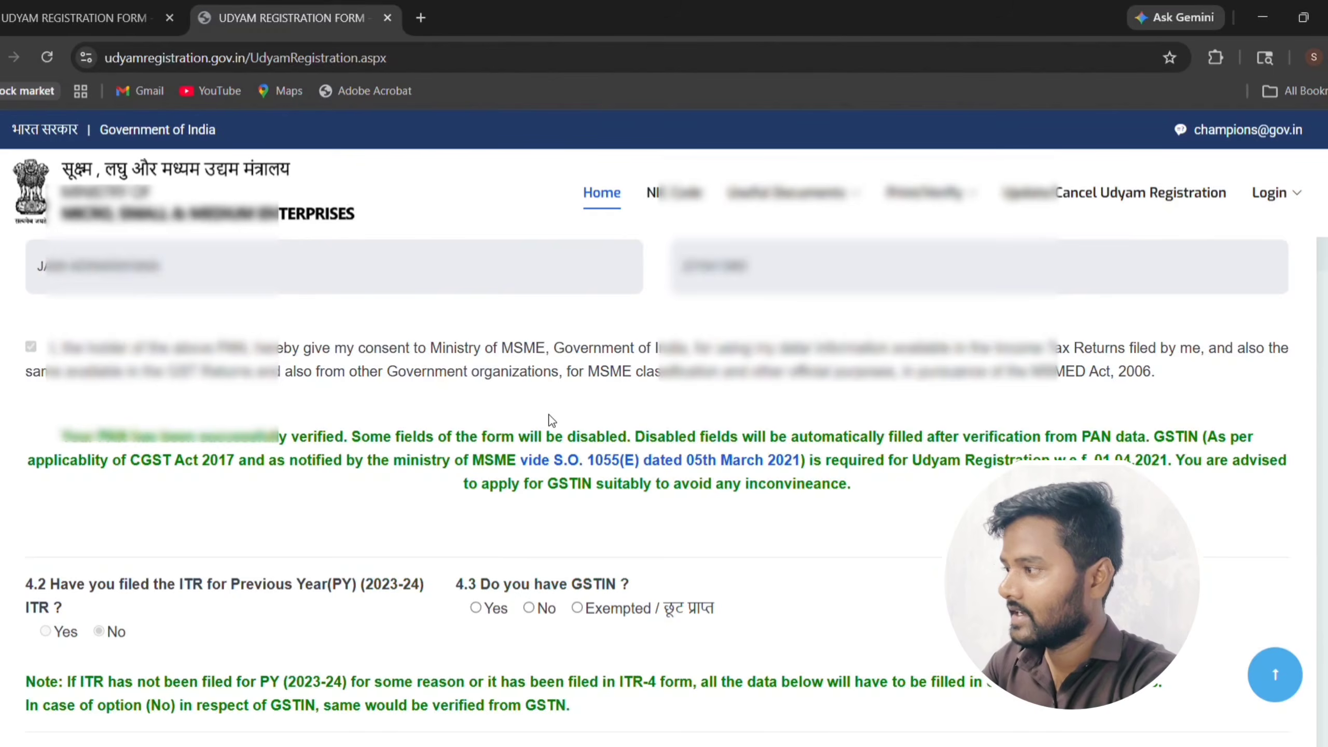
scroll(552, 420, "down", 2)
scroll(552, 420, "down", 4)
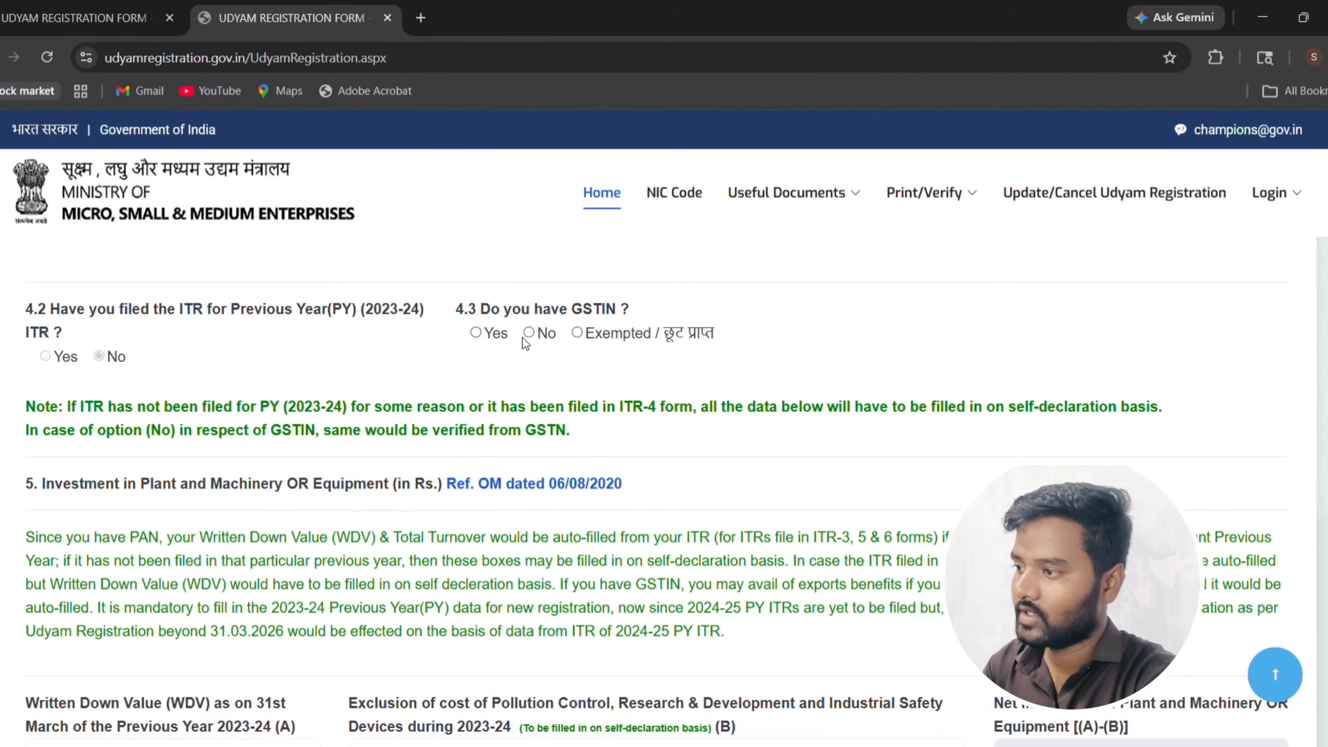
left_click(479, 339)
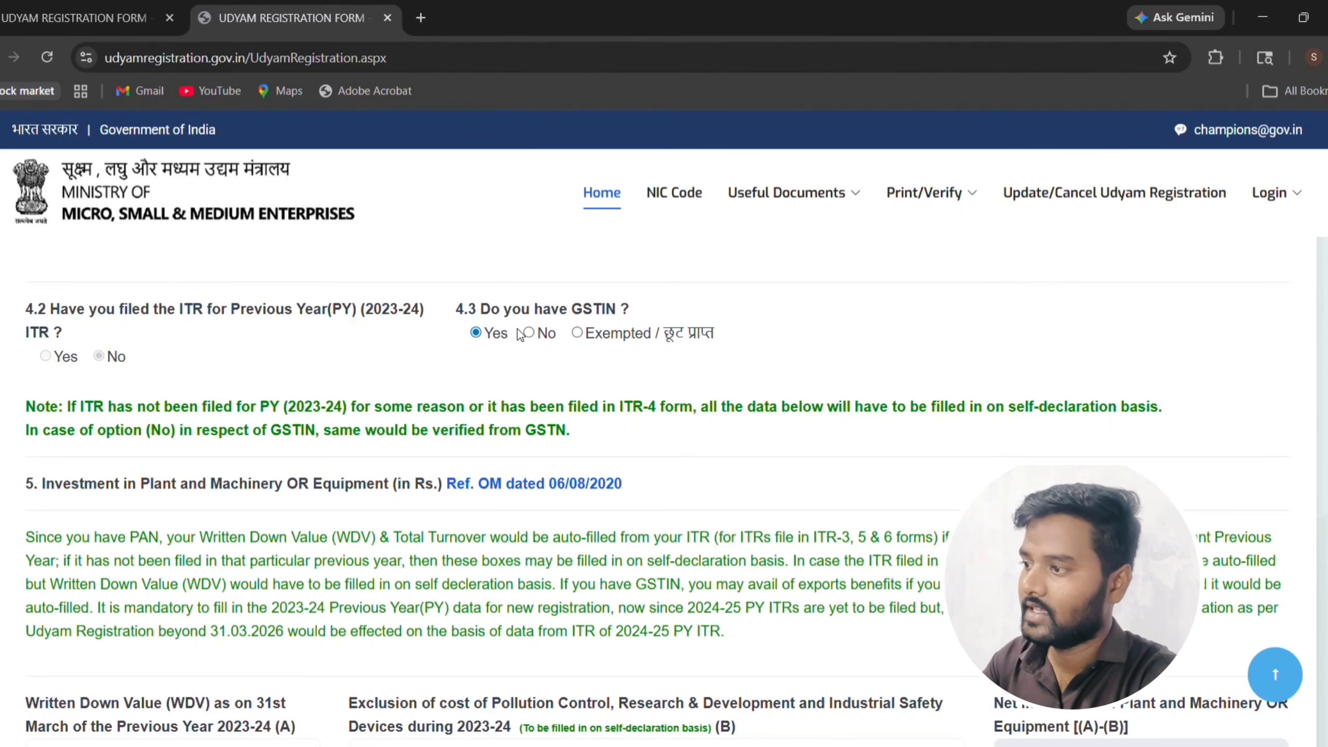
left_click(530, 334)
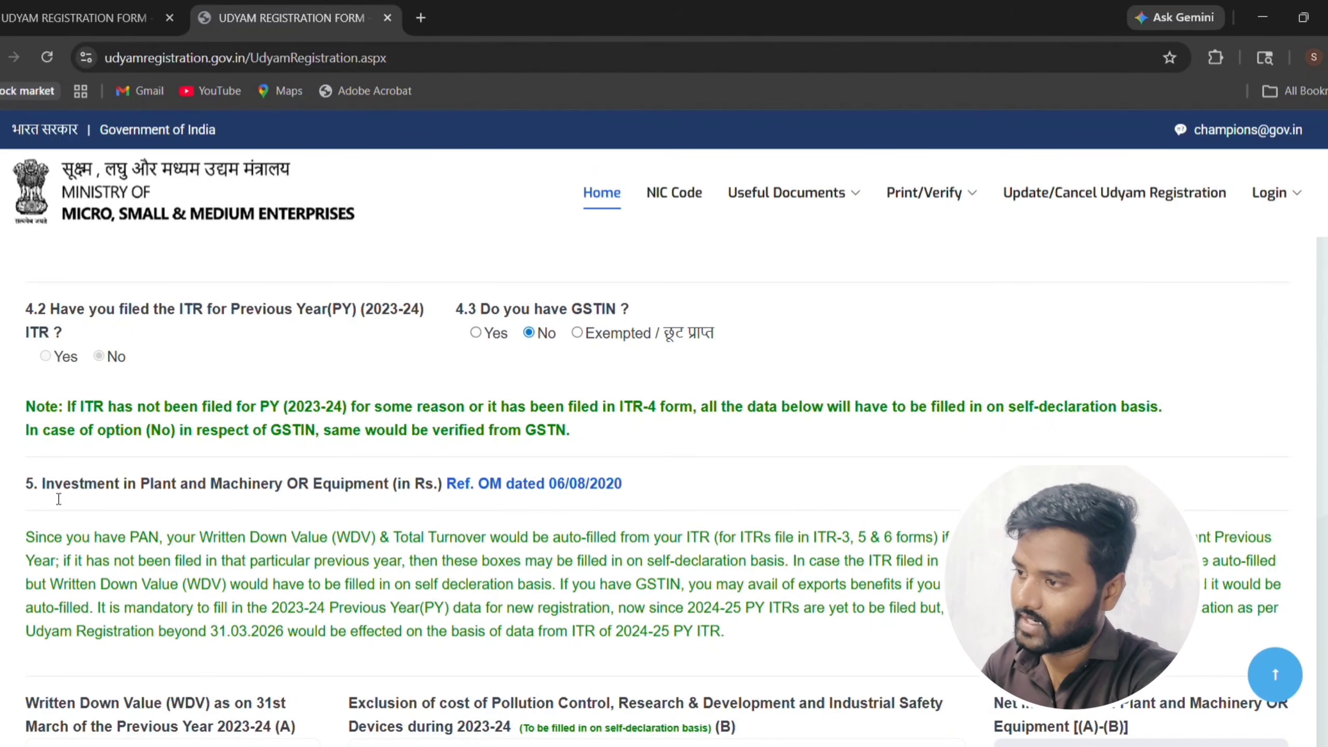
- Leave Total Turnover at 0 and continue to the Basic Details section
scroll(183, 499, "down", 5)
left_click(147, 587)
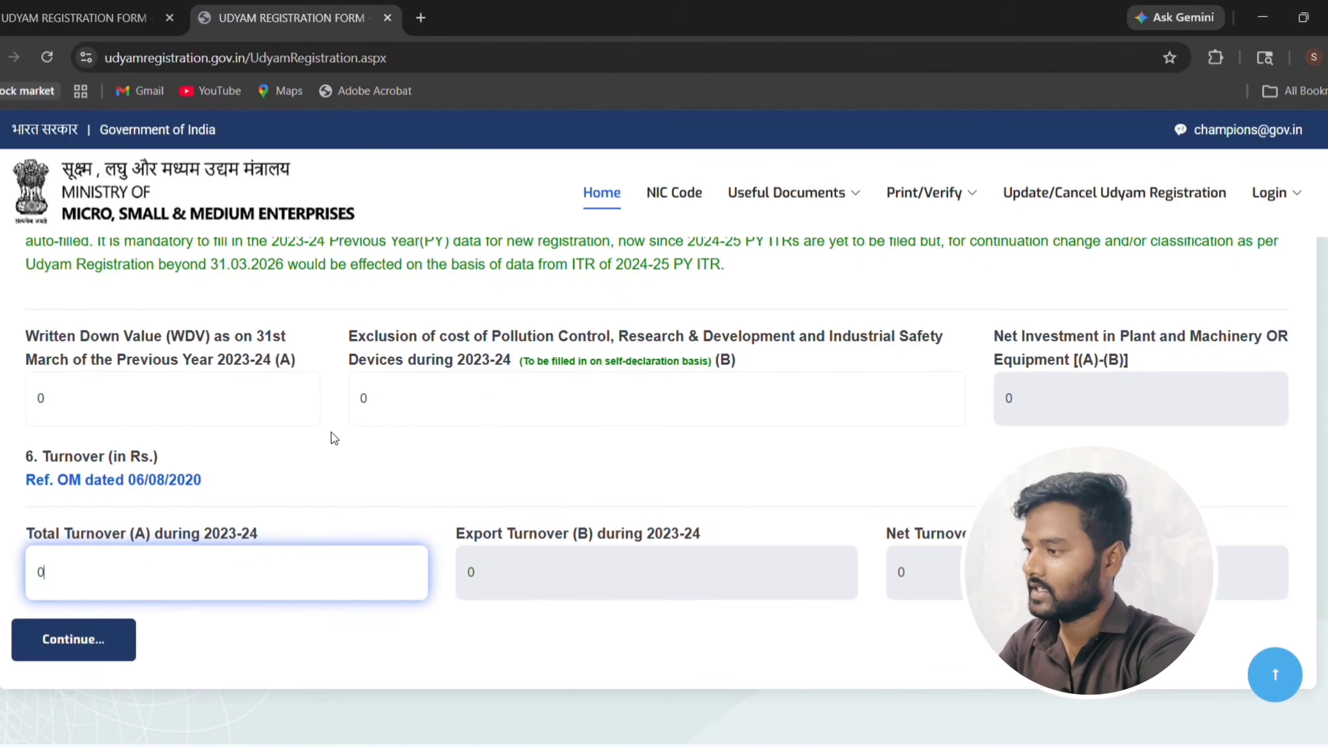
left_click(77, 646)
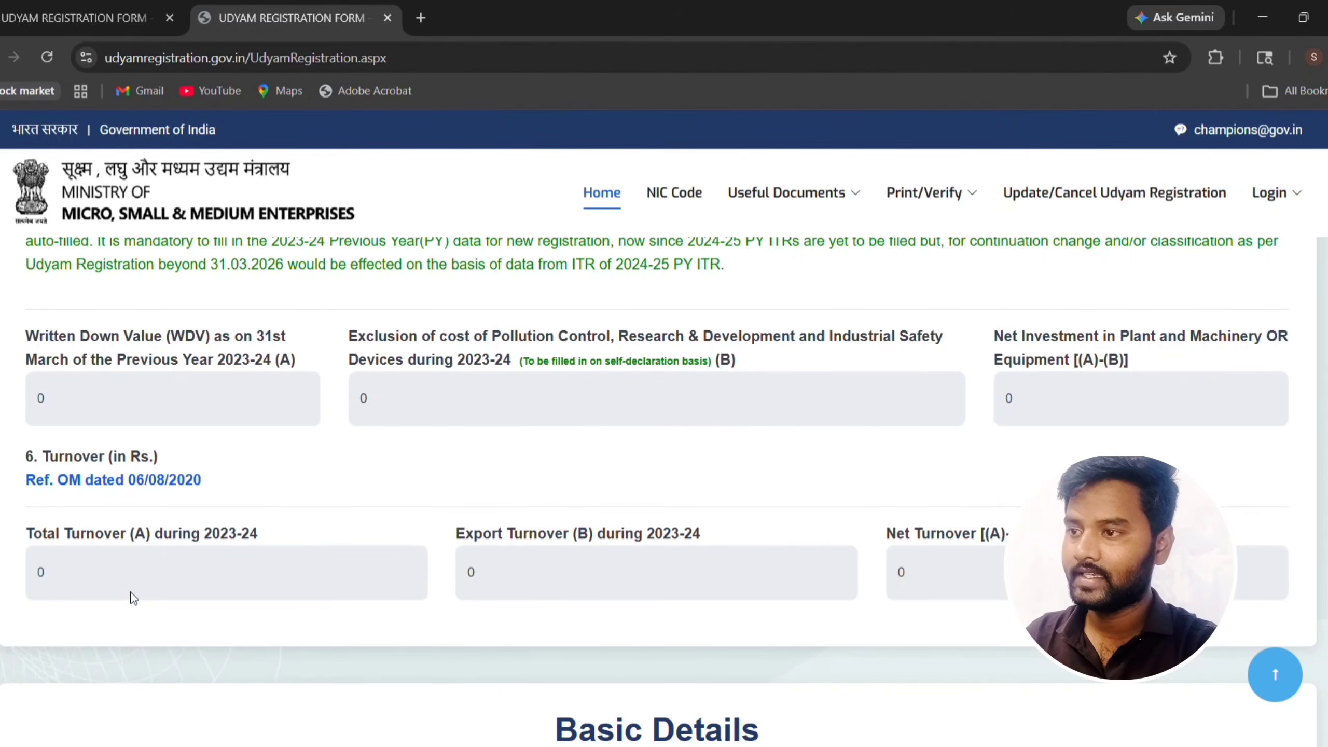
scroll(407, 503, "down", 3)
scroll(406, 503, "down", 6)
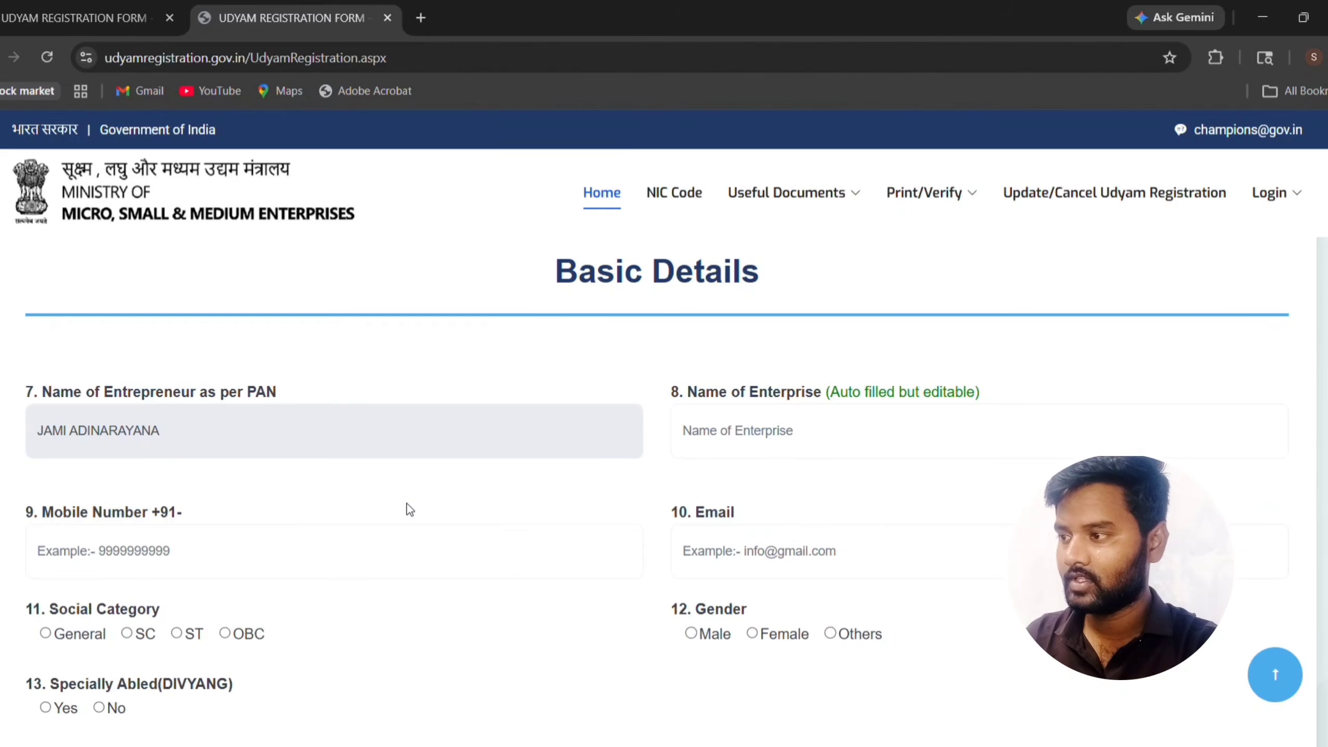
- Enter ADITYA NATURAL OIL as the enterprise name and fill in the mobile number
scroll(418, 499, "up", 2)
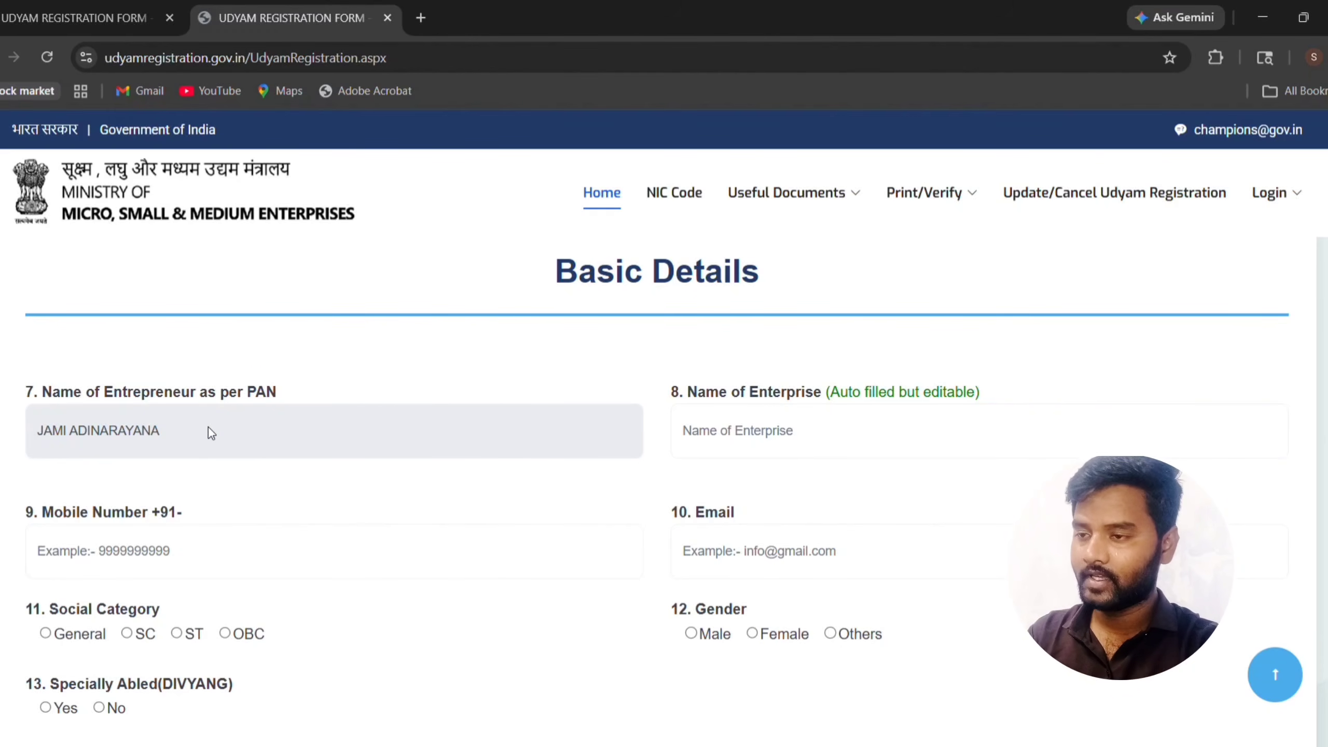
left_click(837, 439)
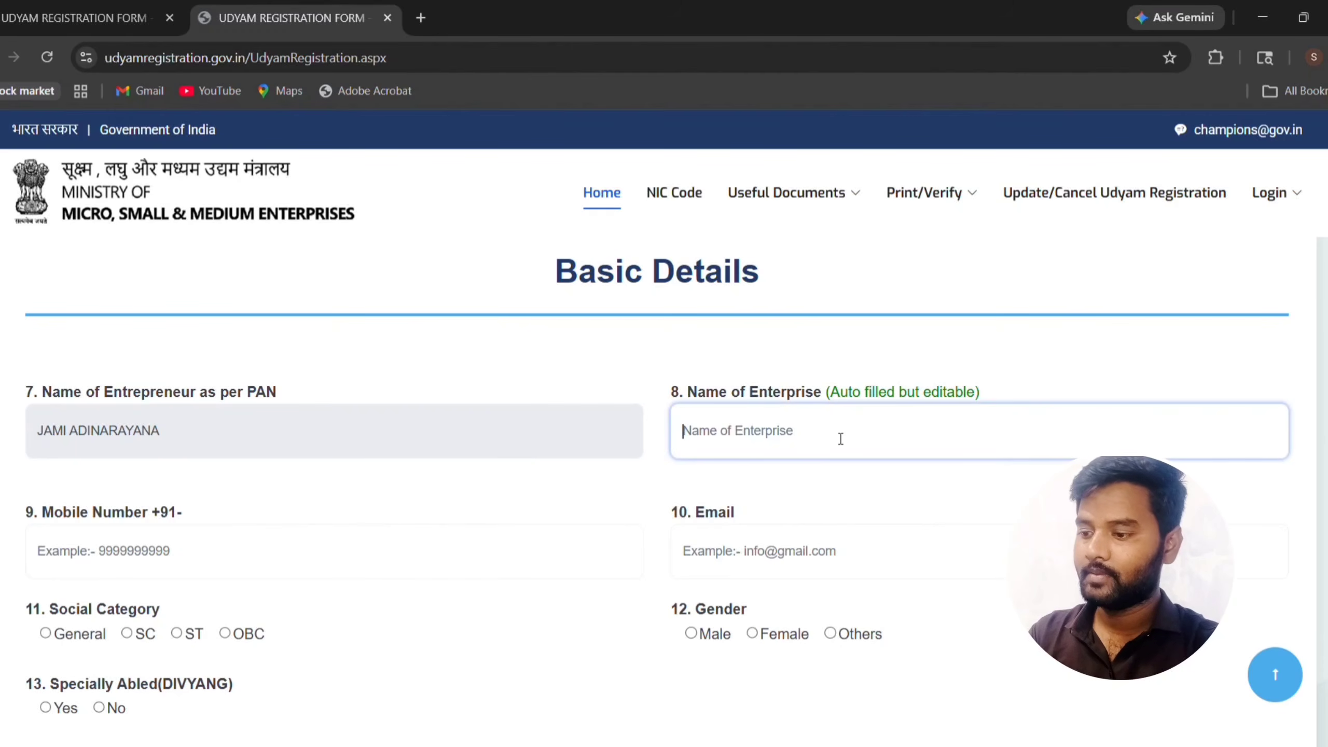
type("ADITYA NATURAL OIL")
left_click(367, 550)
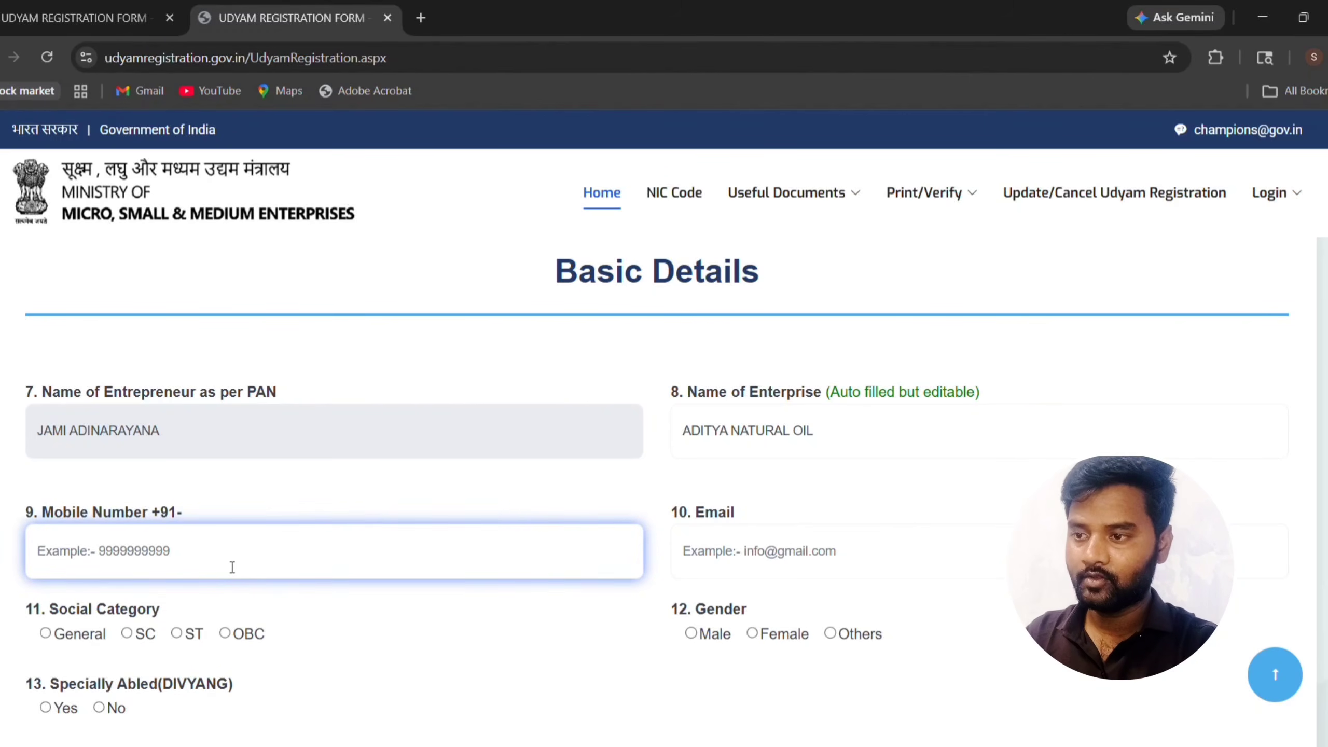
type("944")
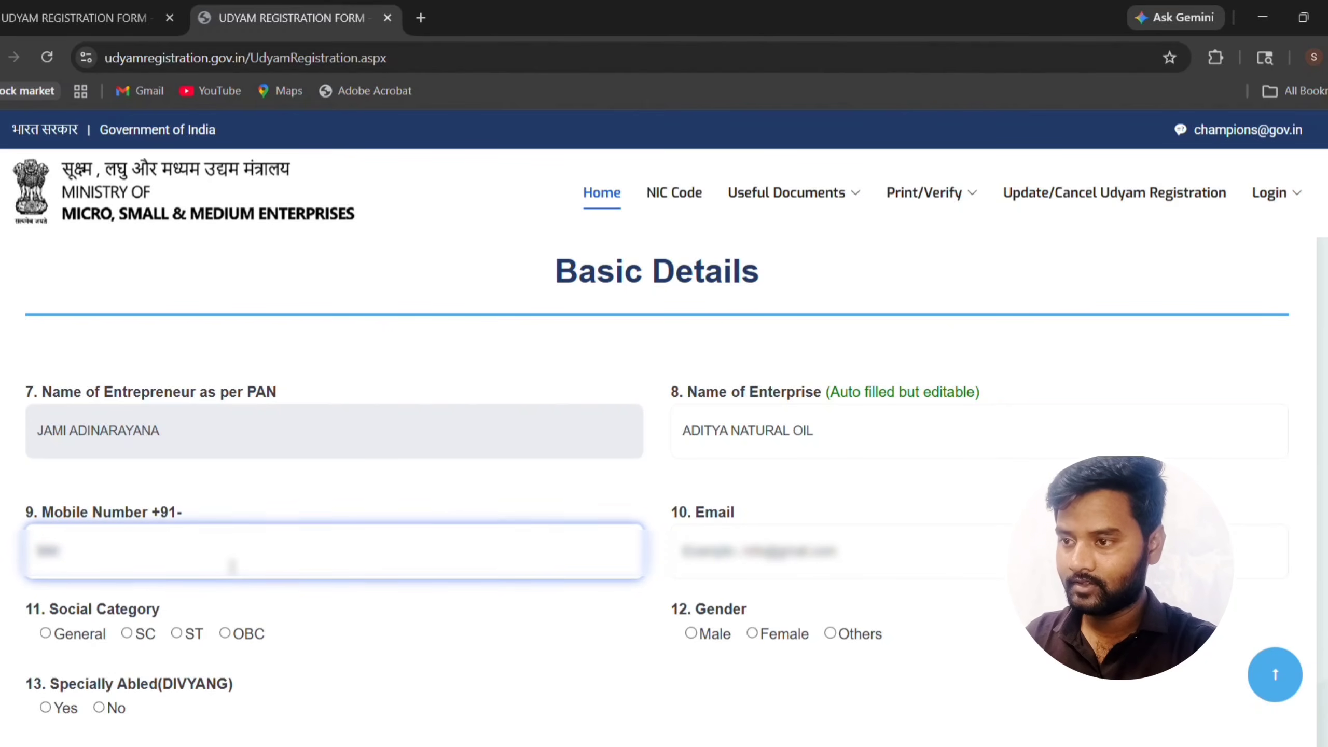
type("90")
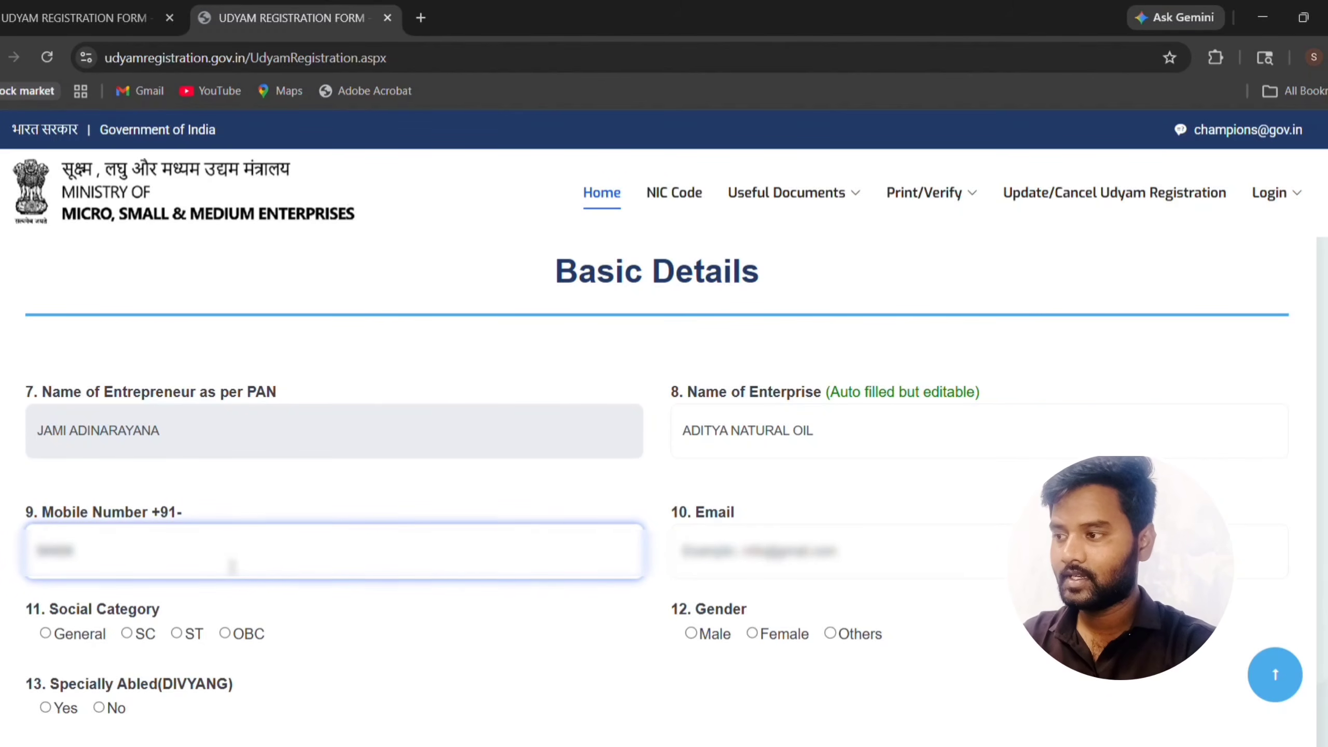
type("00")
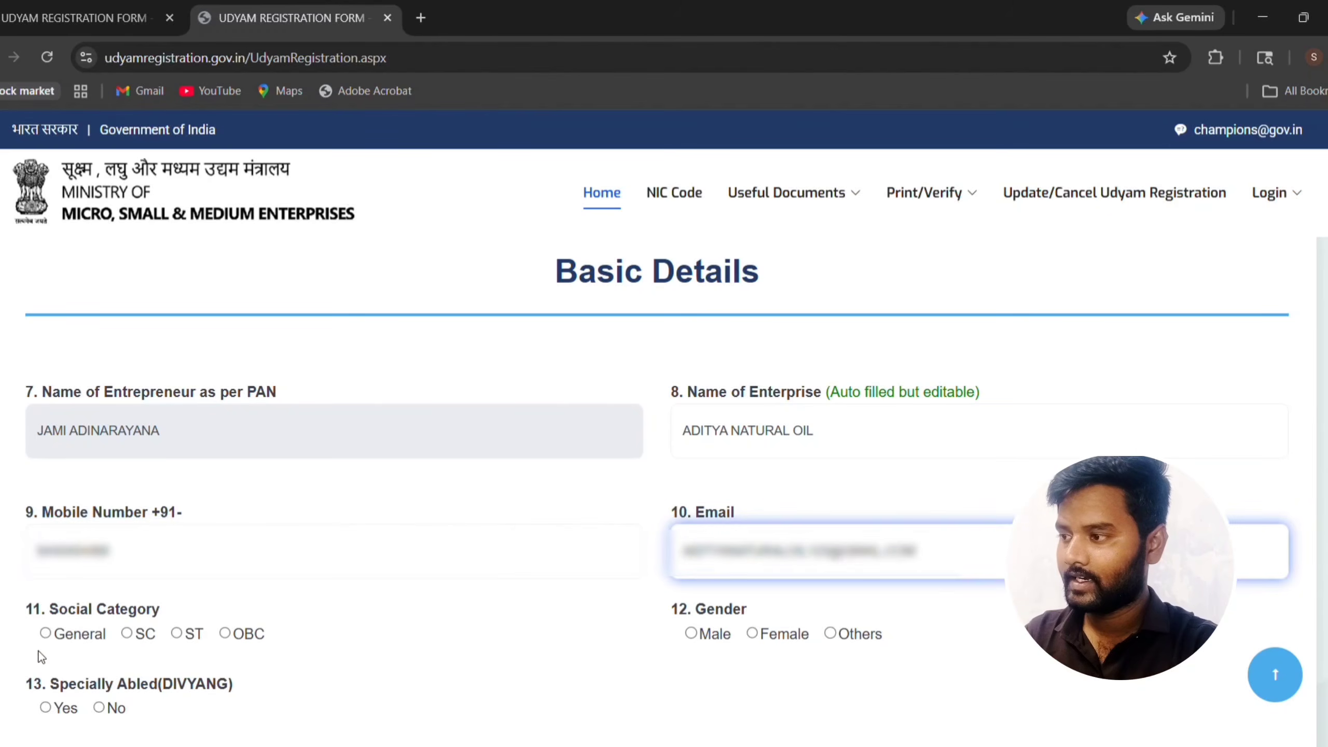
- Set social category OBC, gender Male, and specially abled No
left_click(224, 633)
left_click(691, 635)
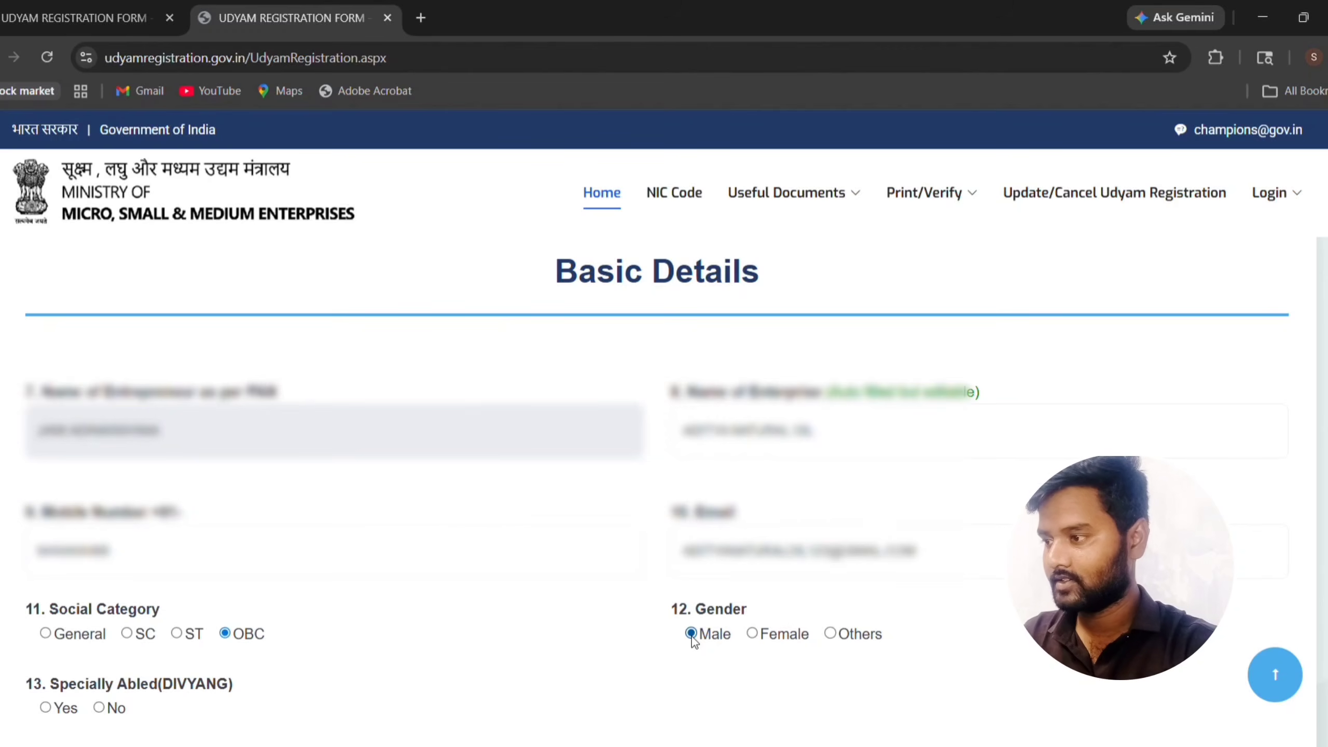
scroll(426, 536, "down", 2)
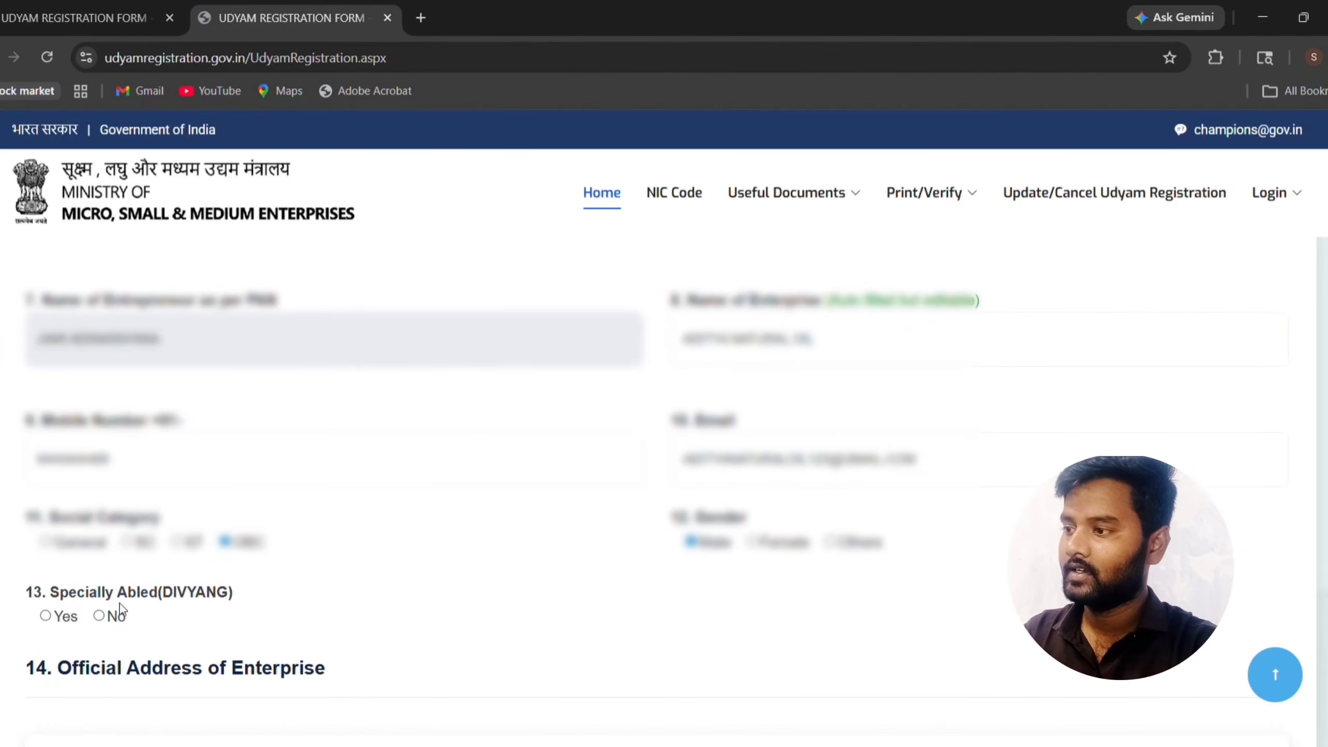
scroll(120, 604, "down", 2)
left_click(99, 524)
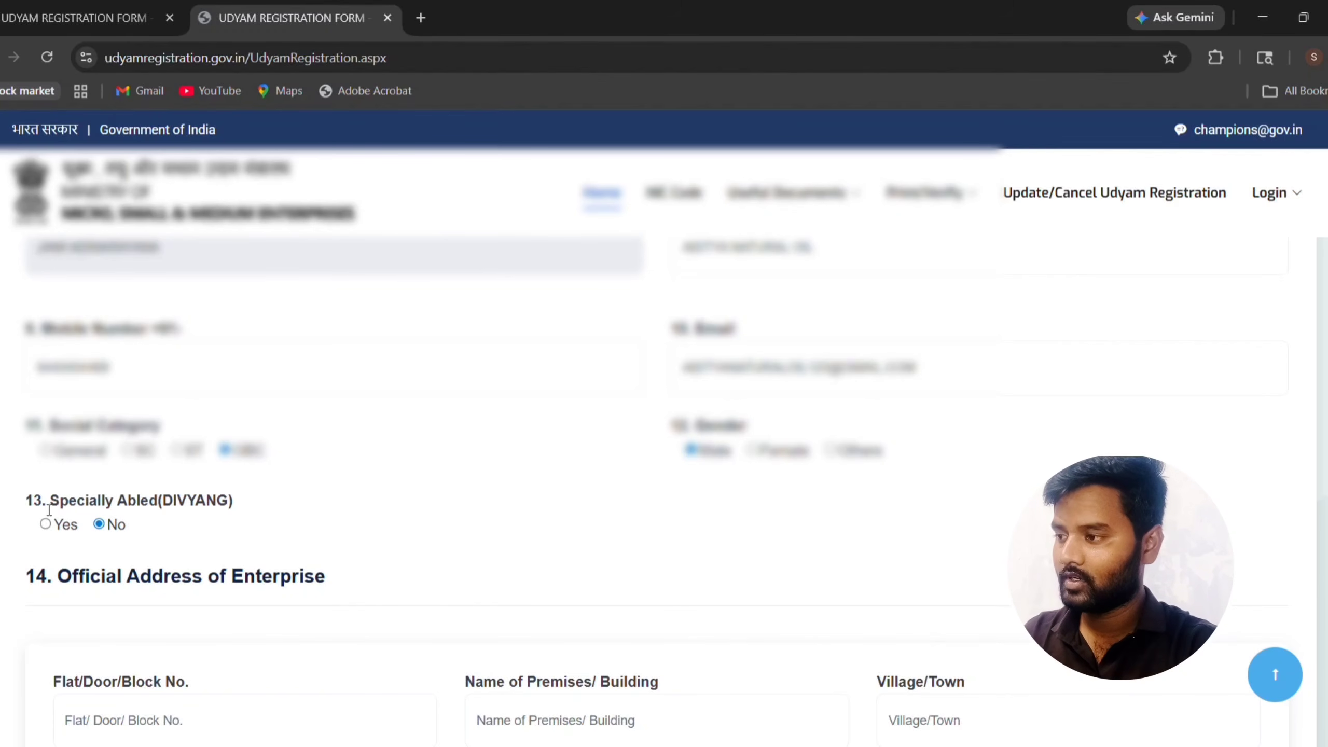
- Enter the flat/door number and paste the enterprise name as the premises name
scroll(55, 325, "down", 5)
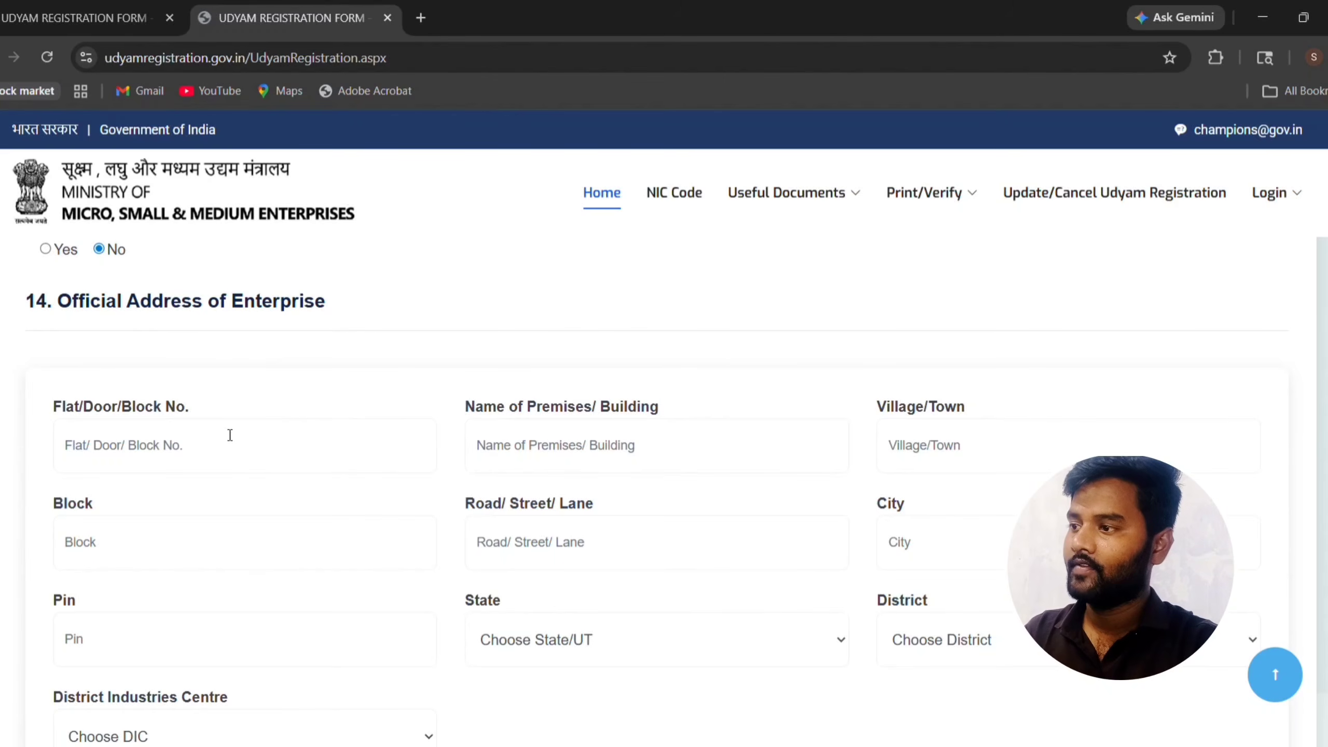
left_click(282, 457)
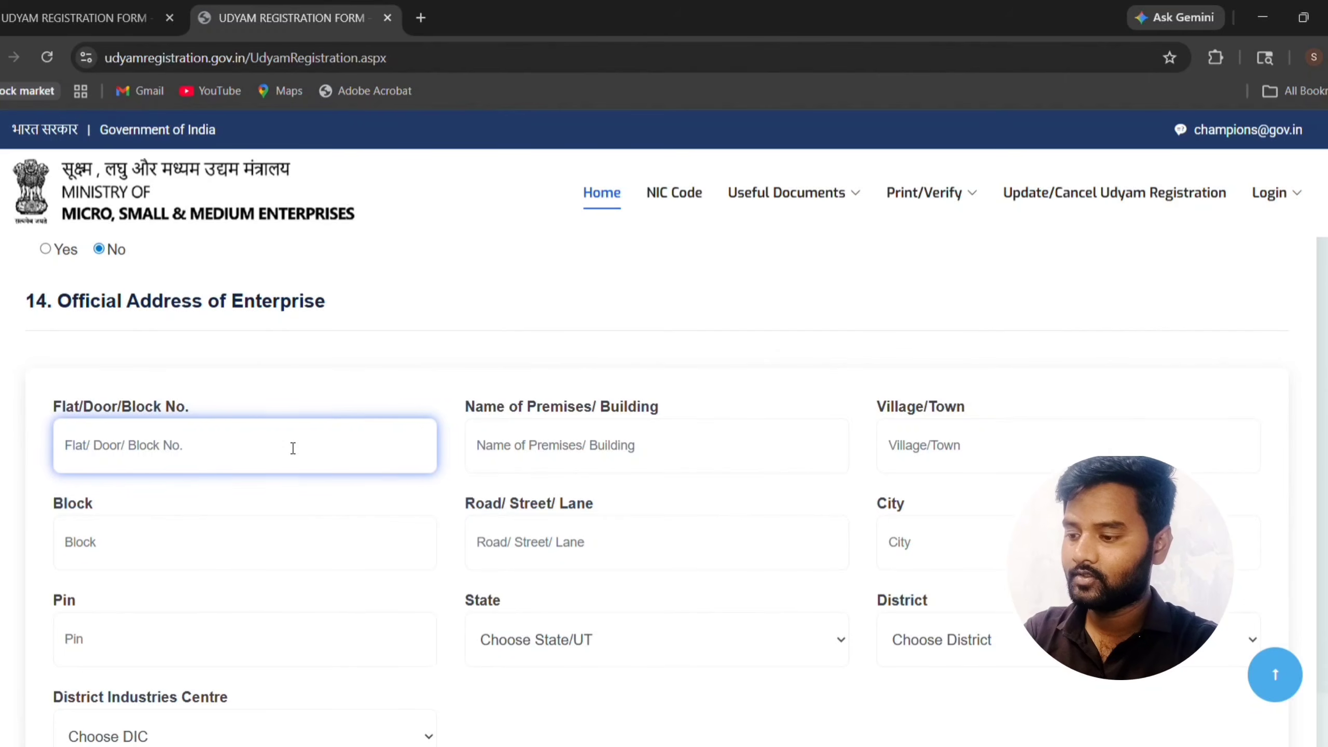
type("2-140")
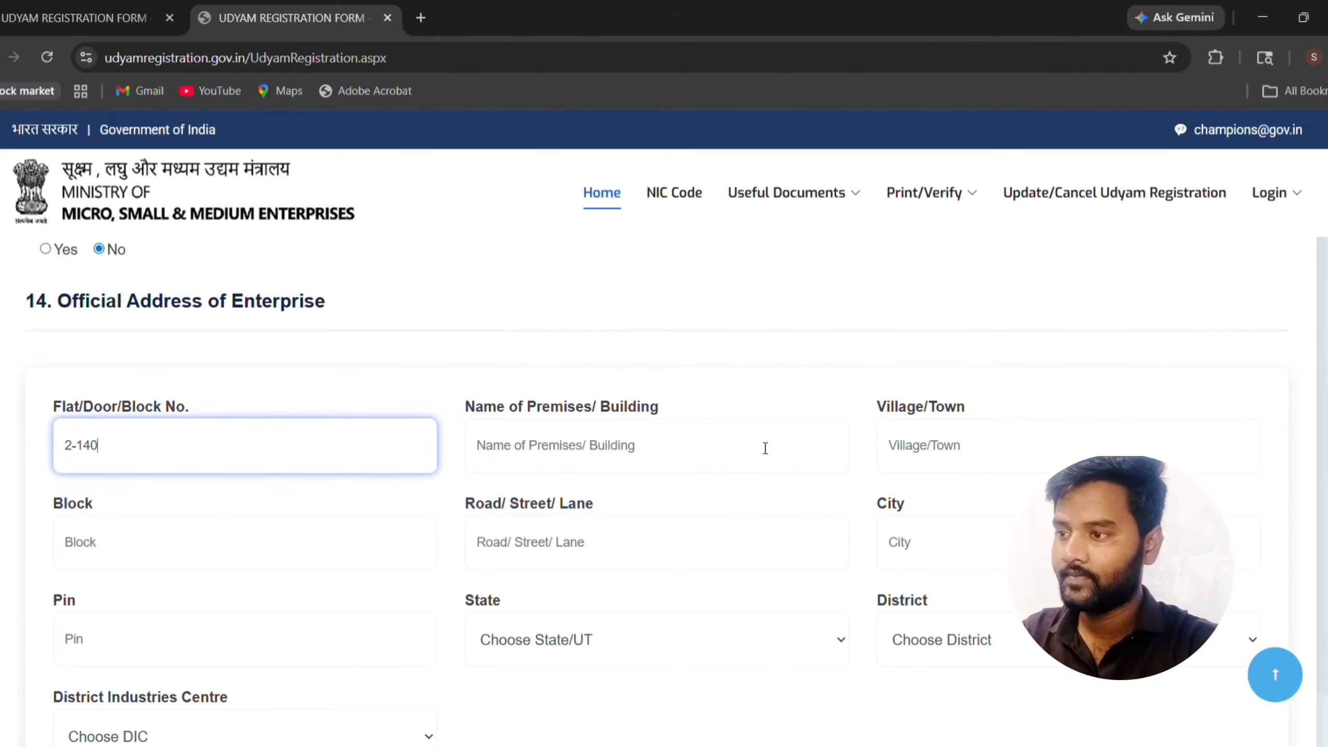
left_click(732, 454)
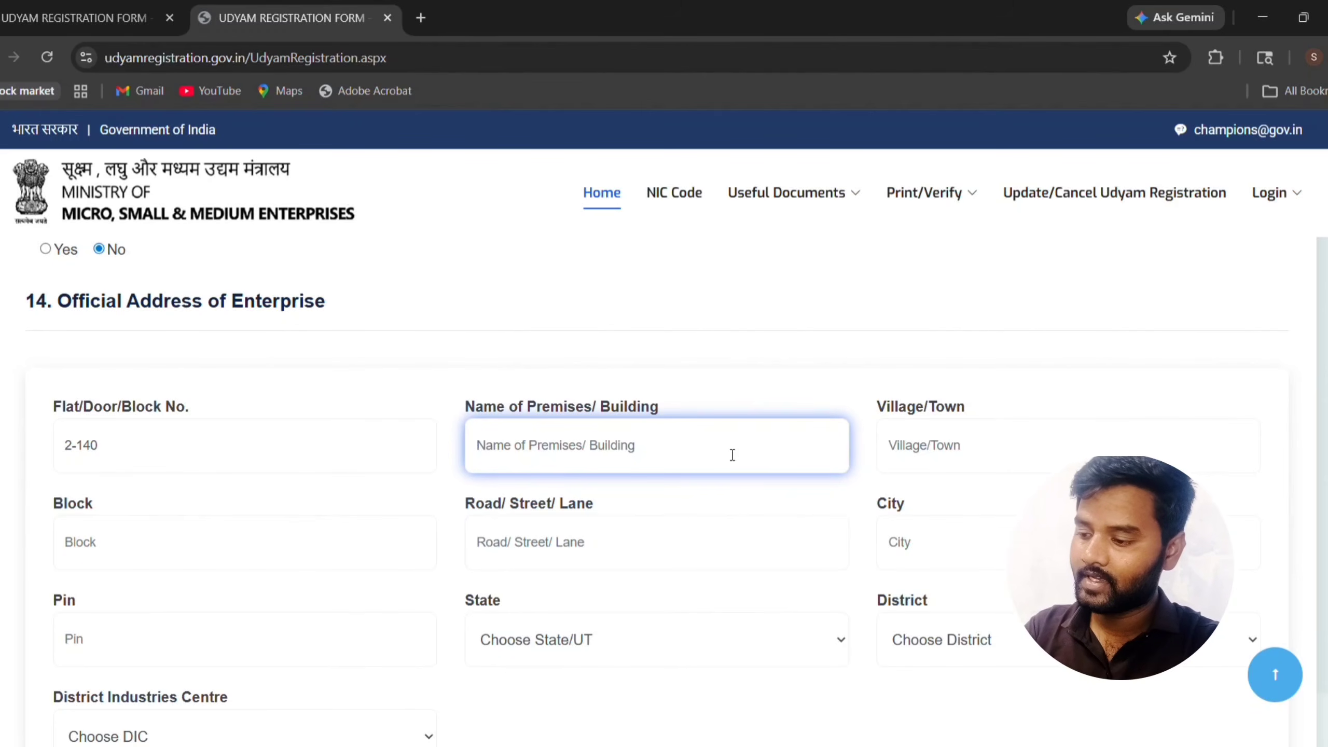
type("ADITYA NATURAL OIL")
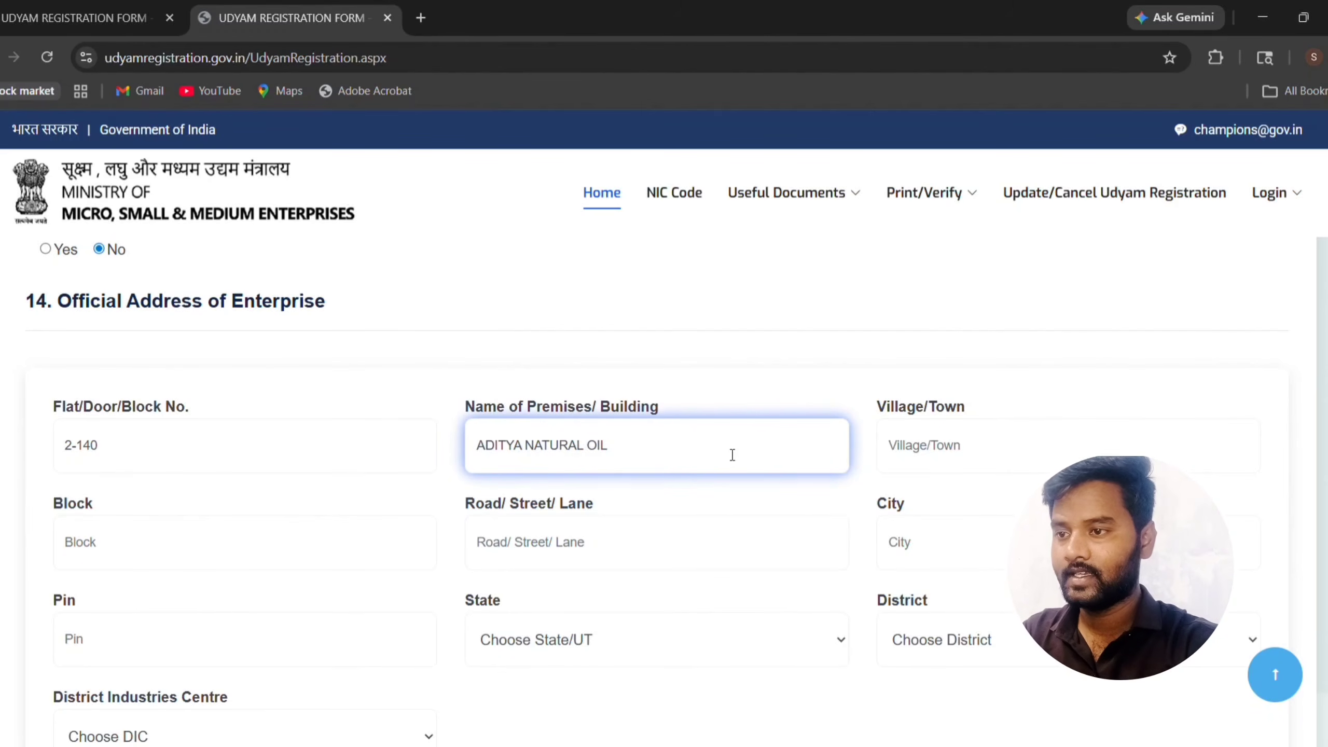
left_click(1016, 450)
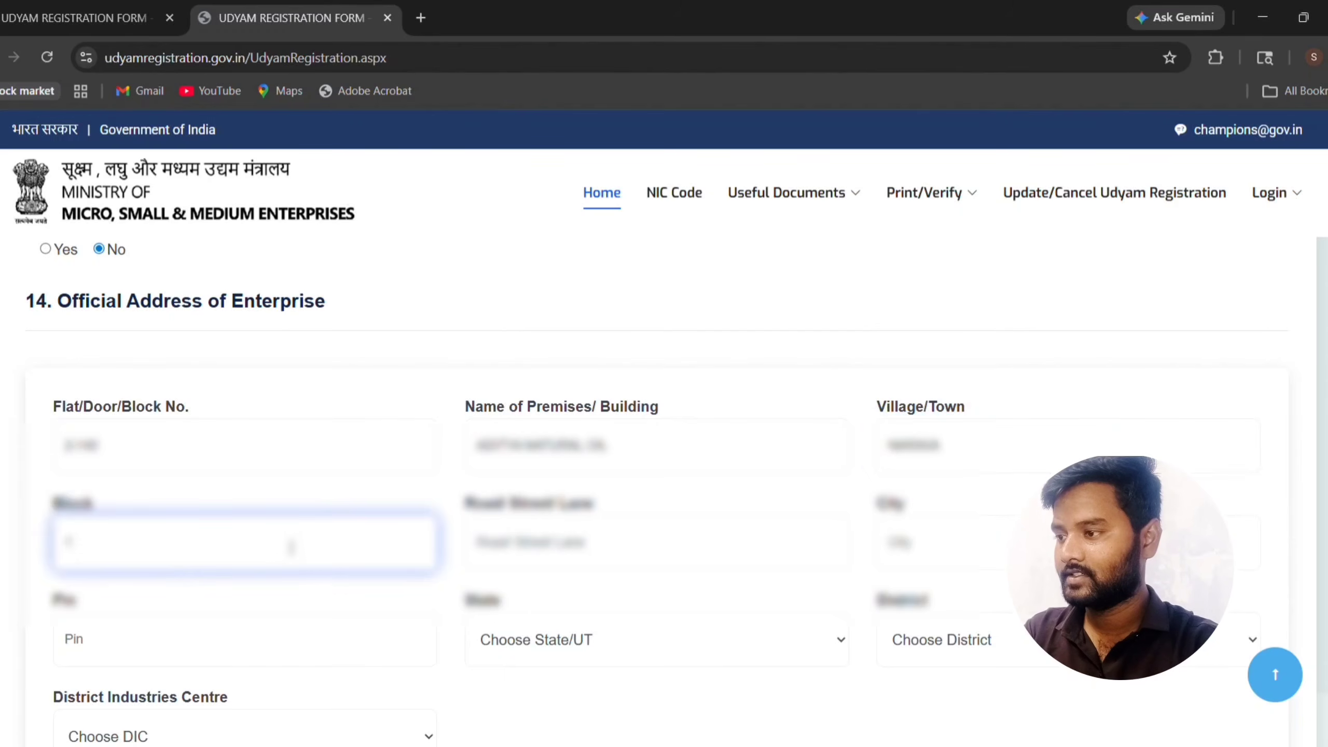
- Fill in the village/block, road and city fields of the official address
key("BackSpace")
type("NE")
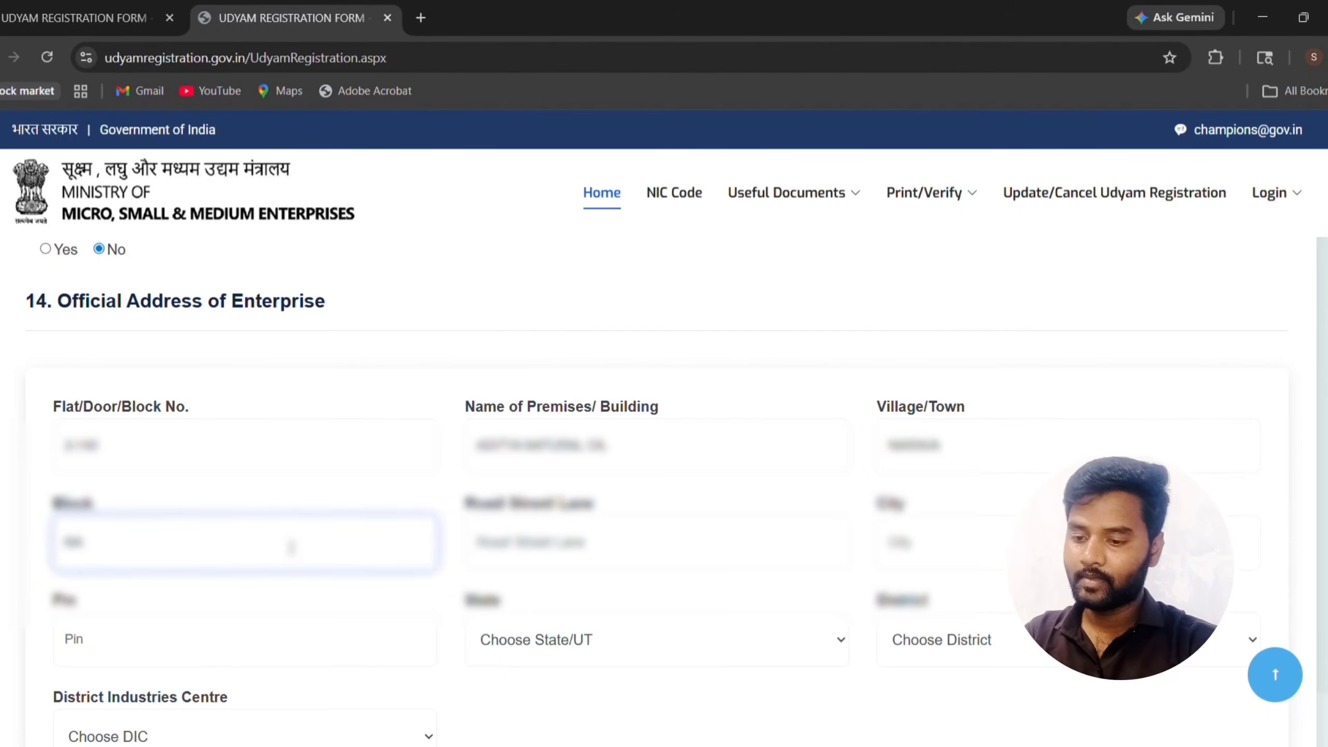
left_click(594, 544)
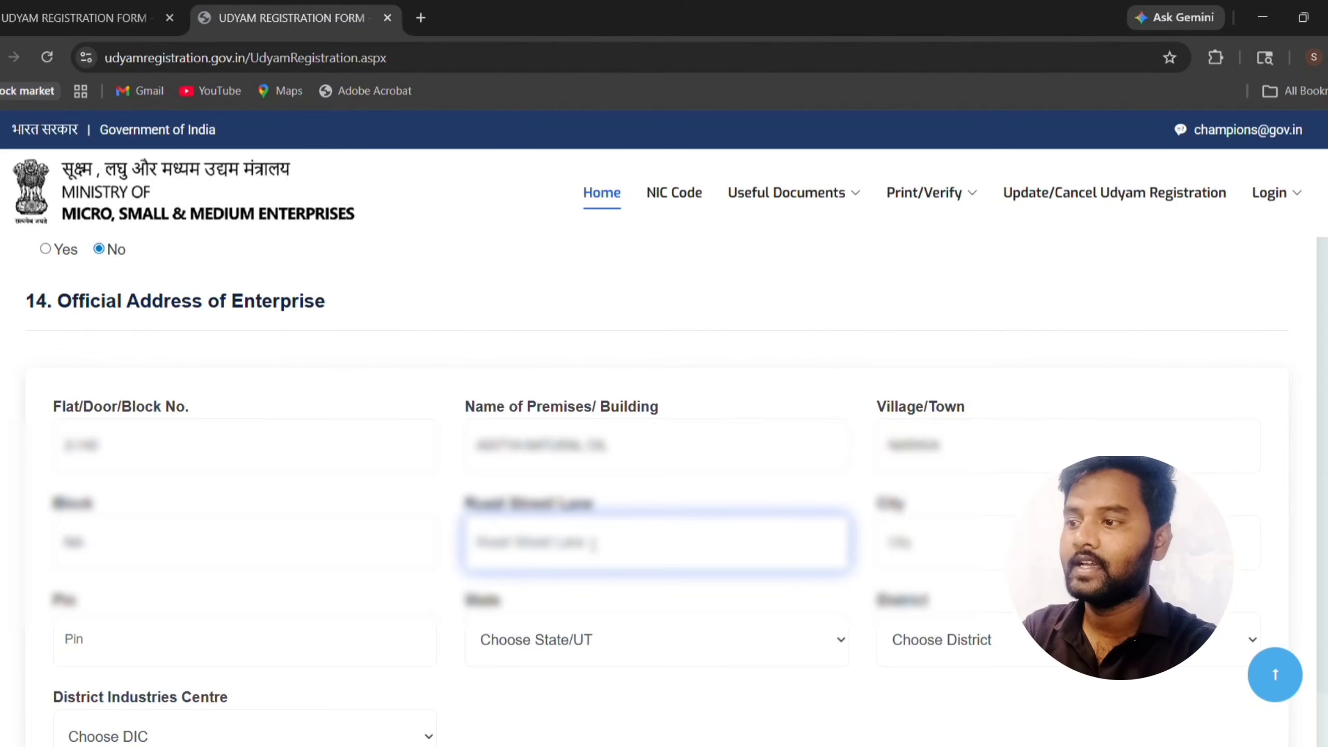
type("Roa")
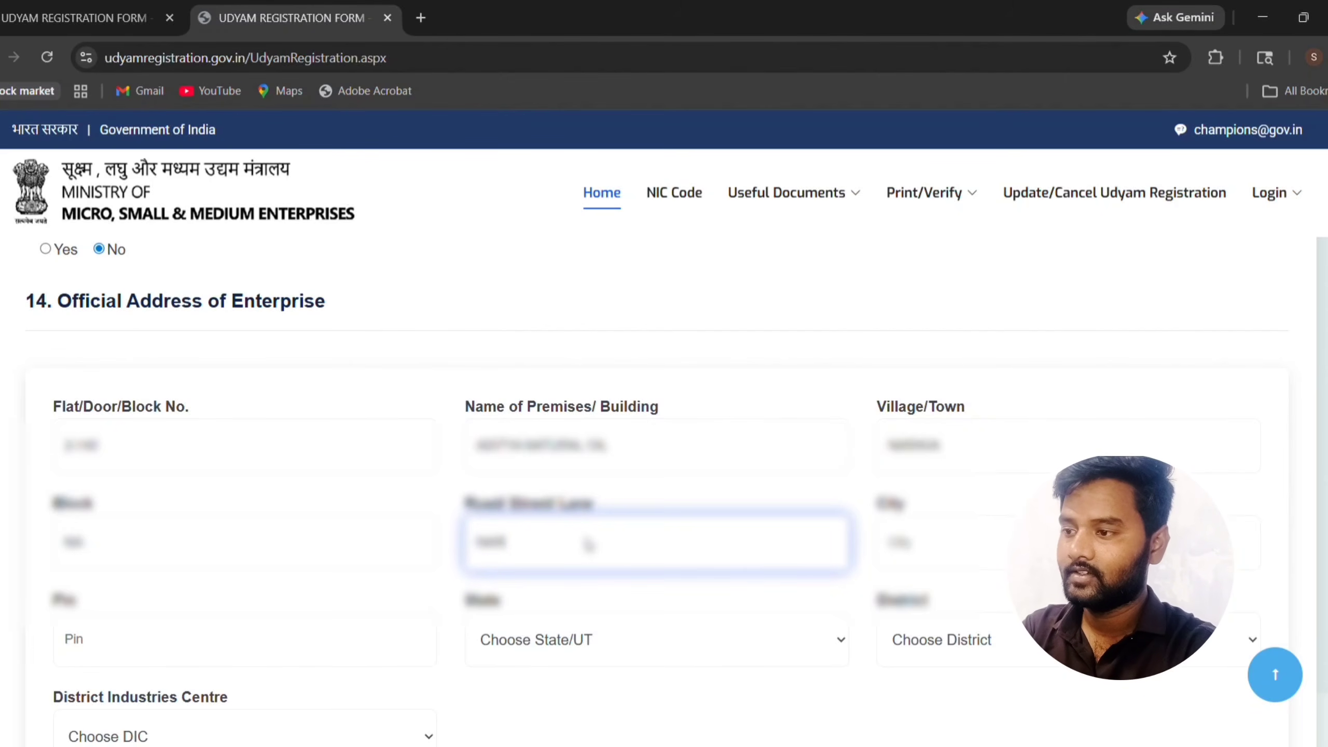
type("d")
left_click(989, 544)
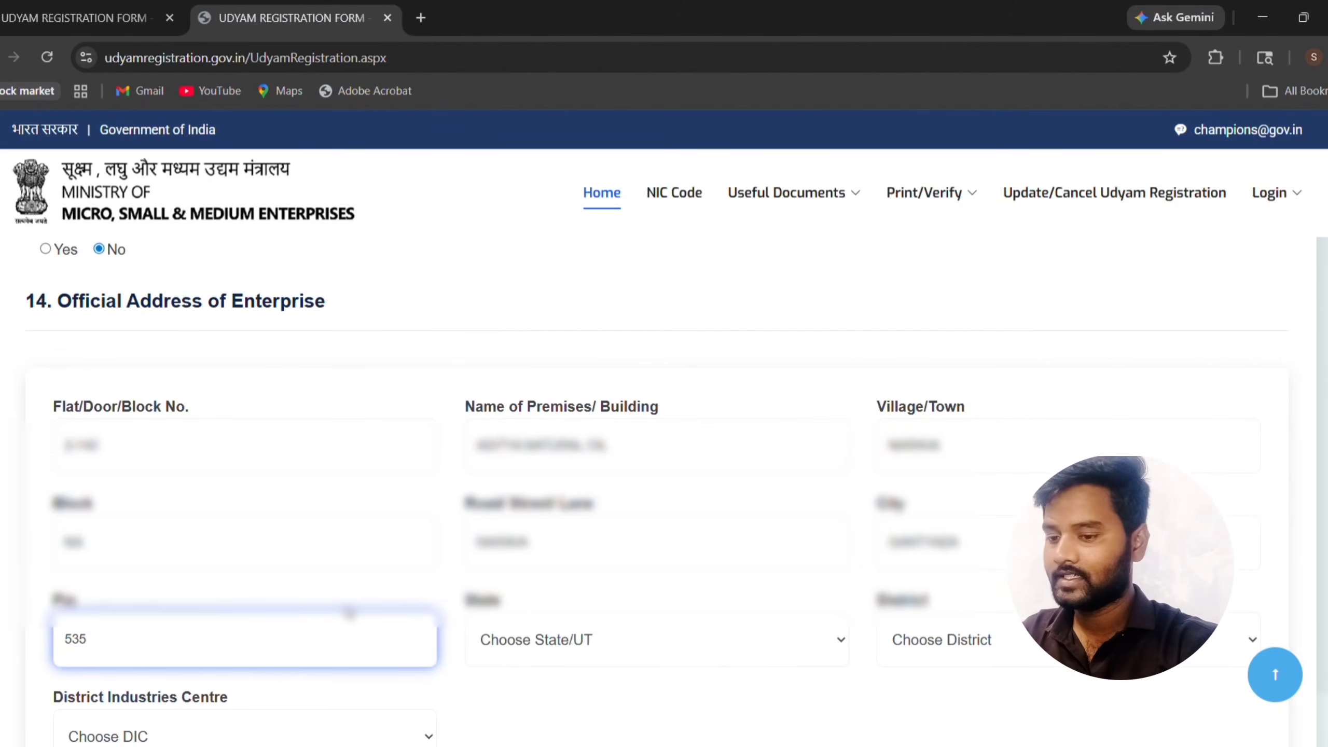
type("215")
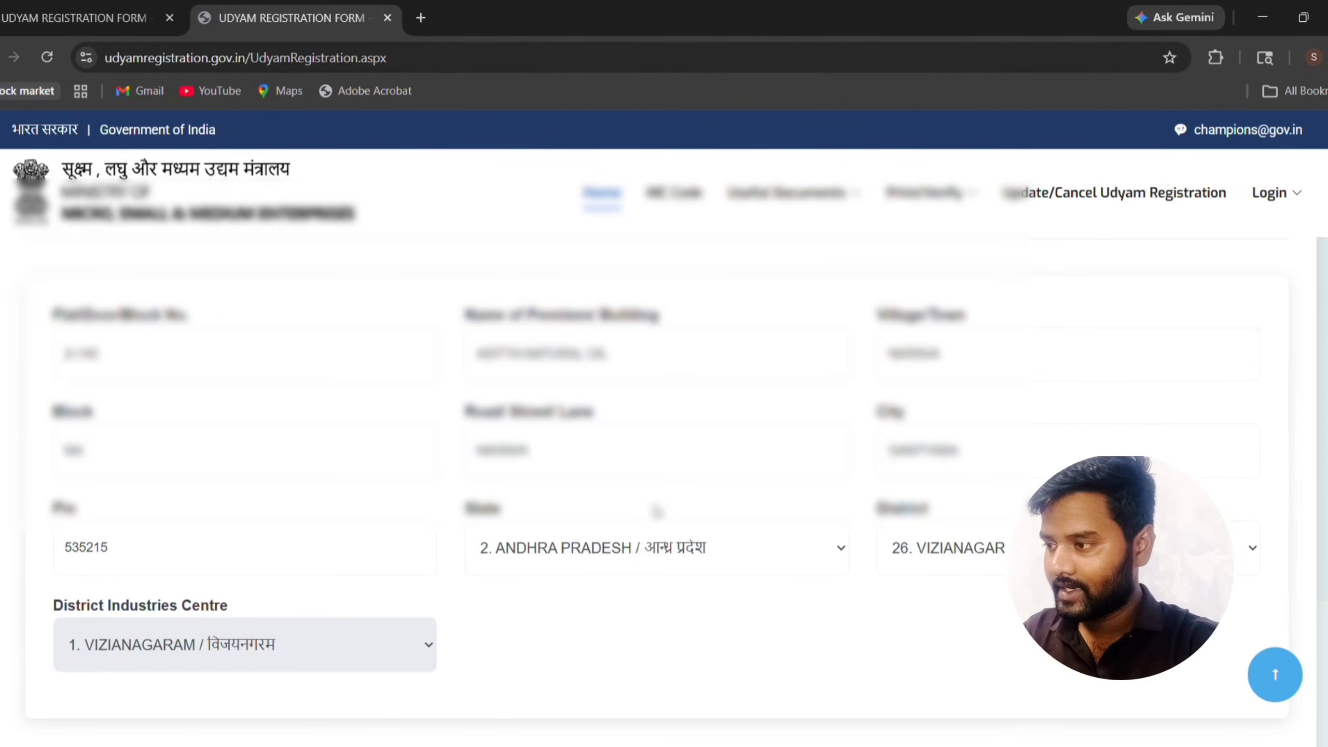
scroll(424, 565, "down", 2)
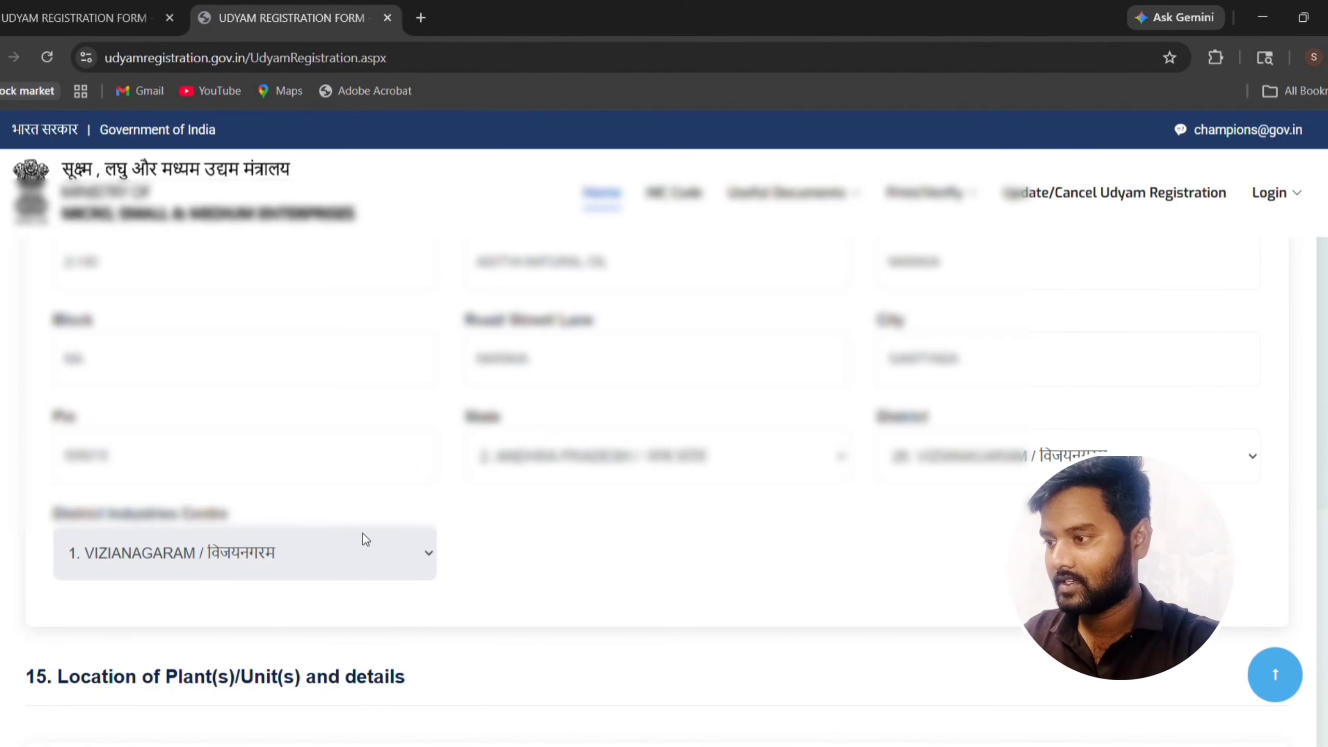
- Paste ADITYA NATURAL OIL as the plant/unit name and add it as unit 1
scroll(366, 540, "down", 5)
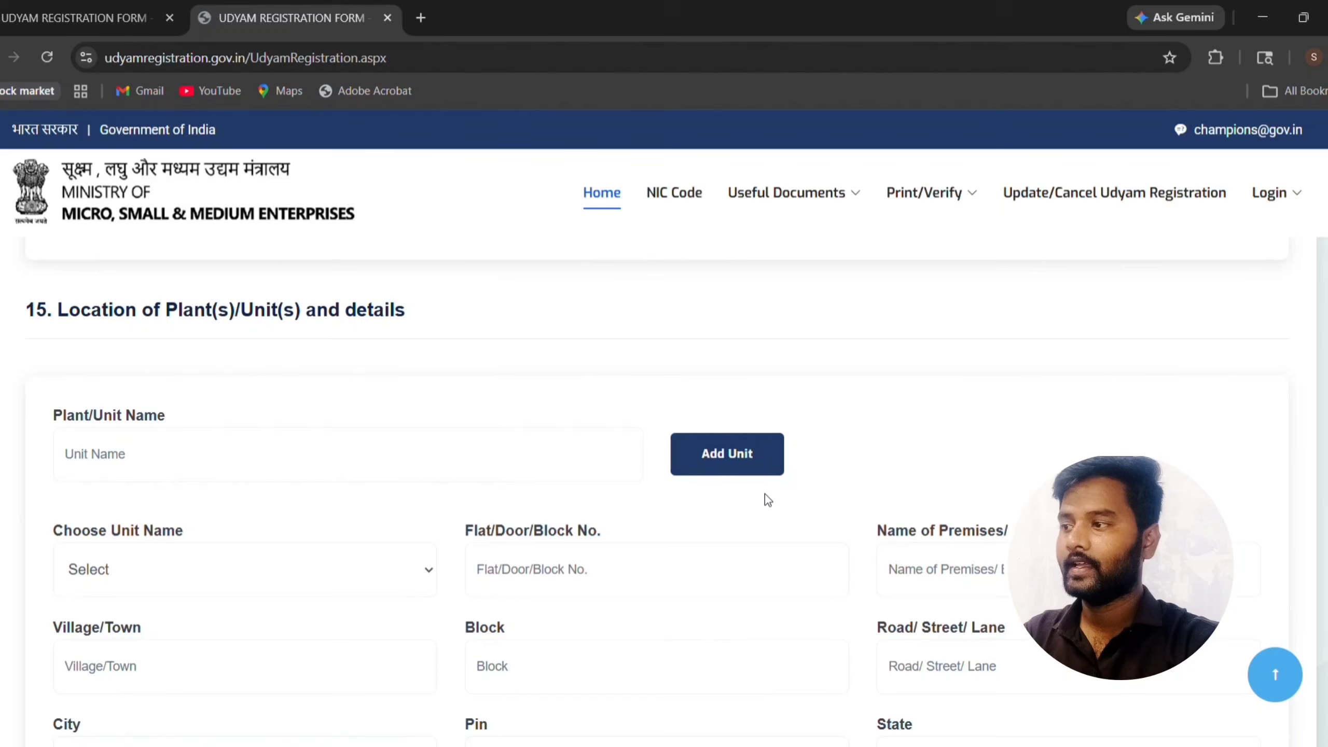
left_click(409, 458)
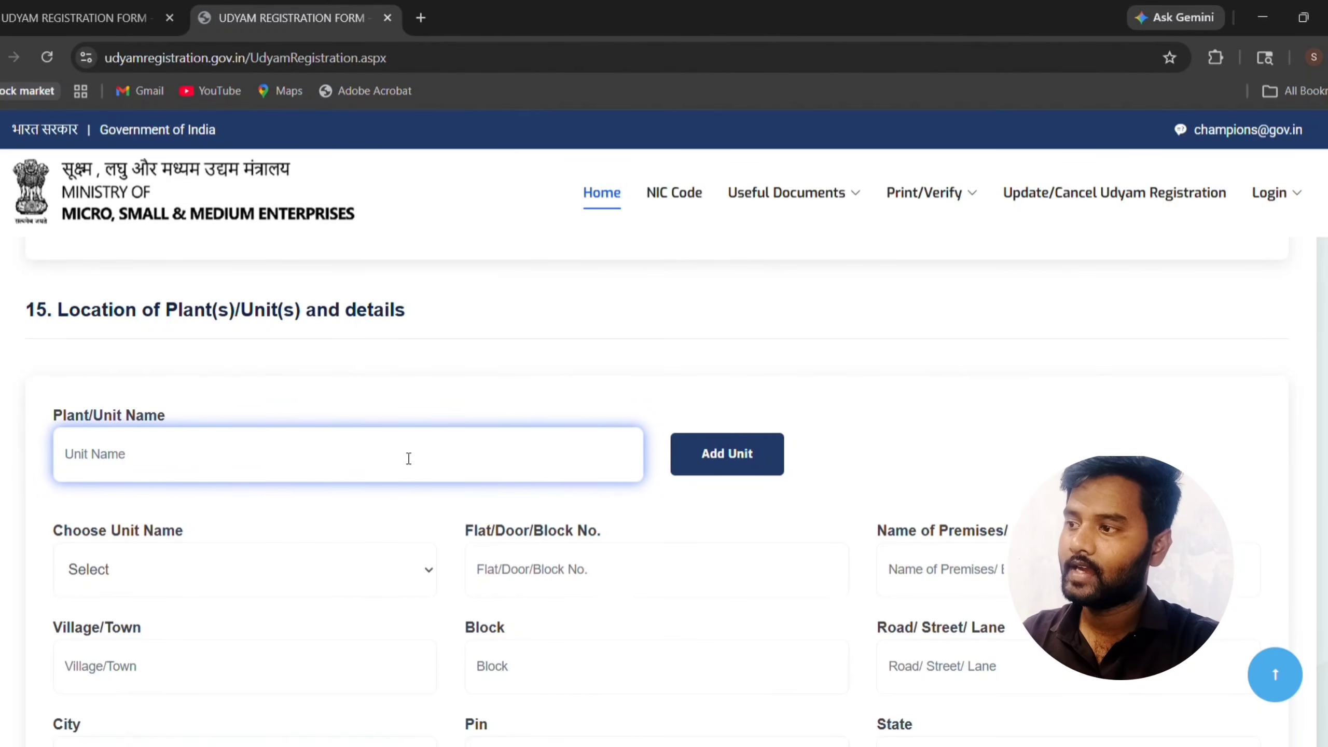
type("ADITYA NATURAL OIL")
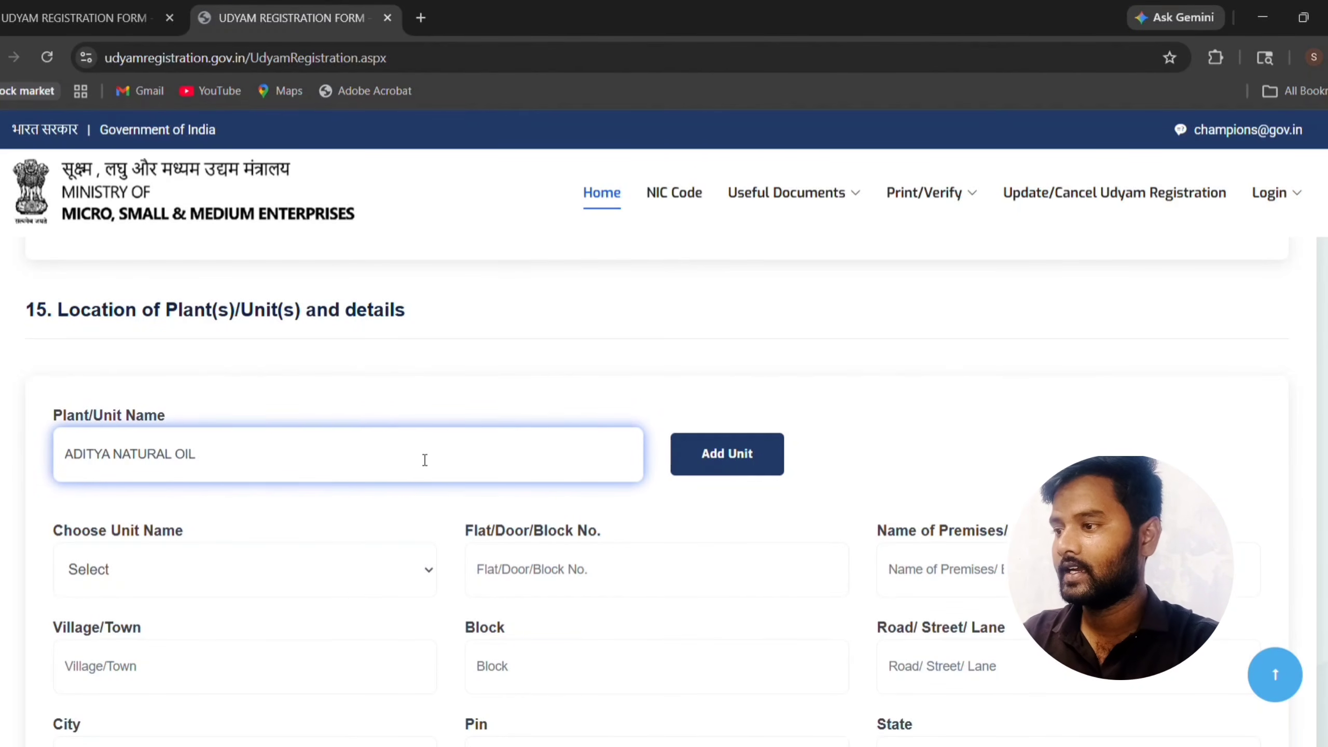
scroll(425, 460, "down", 1)
scroll(419, 453, "up", 1)
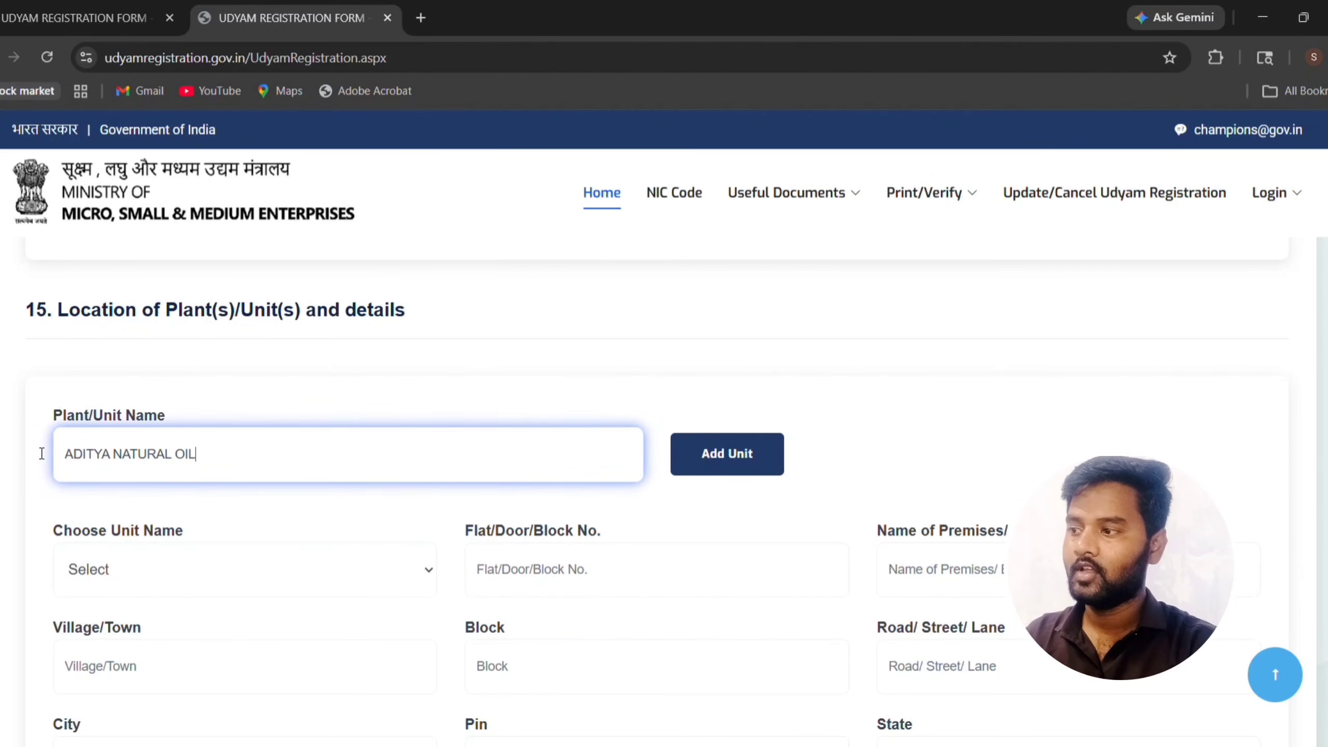
left_click(712, 464)
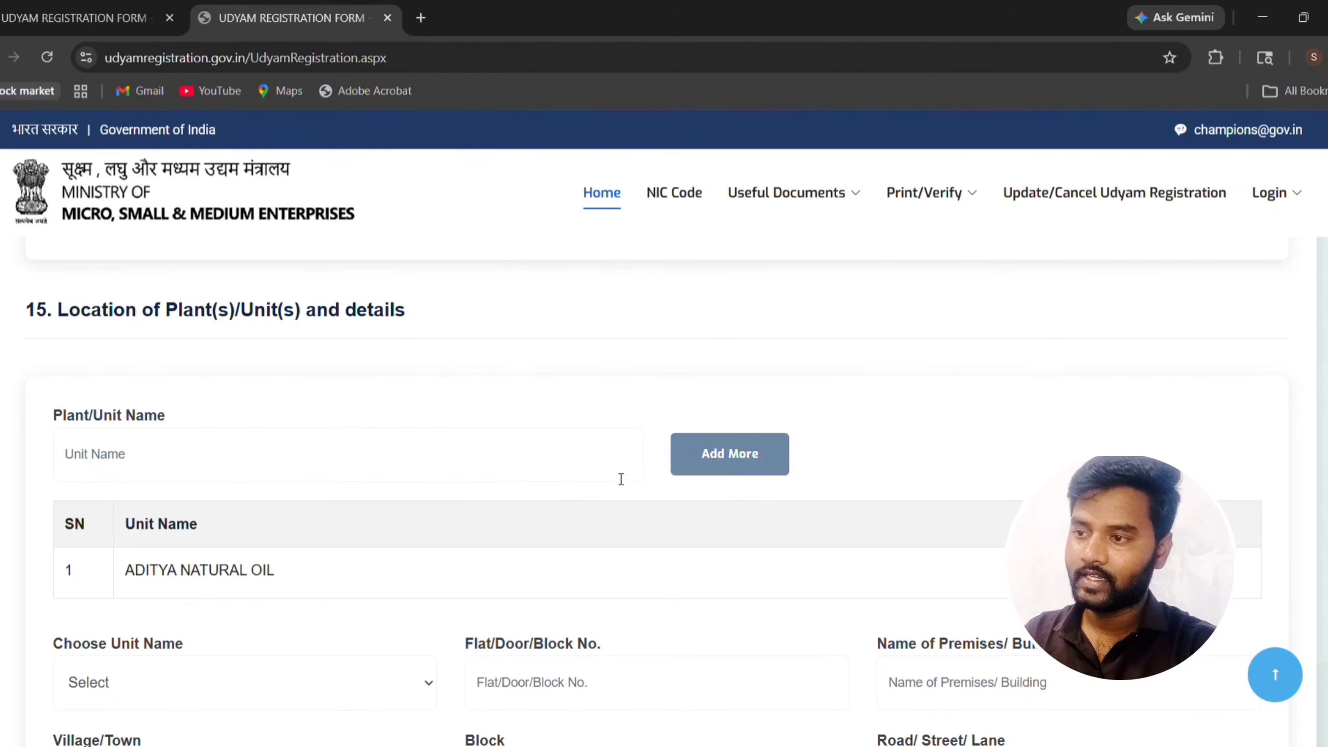
scroll(609, 467, "down", 3)
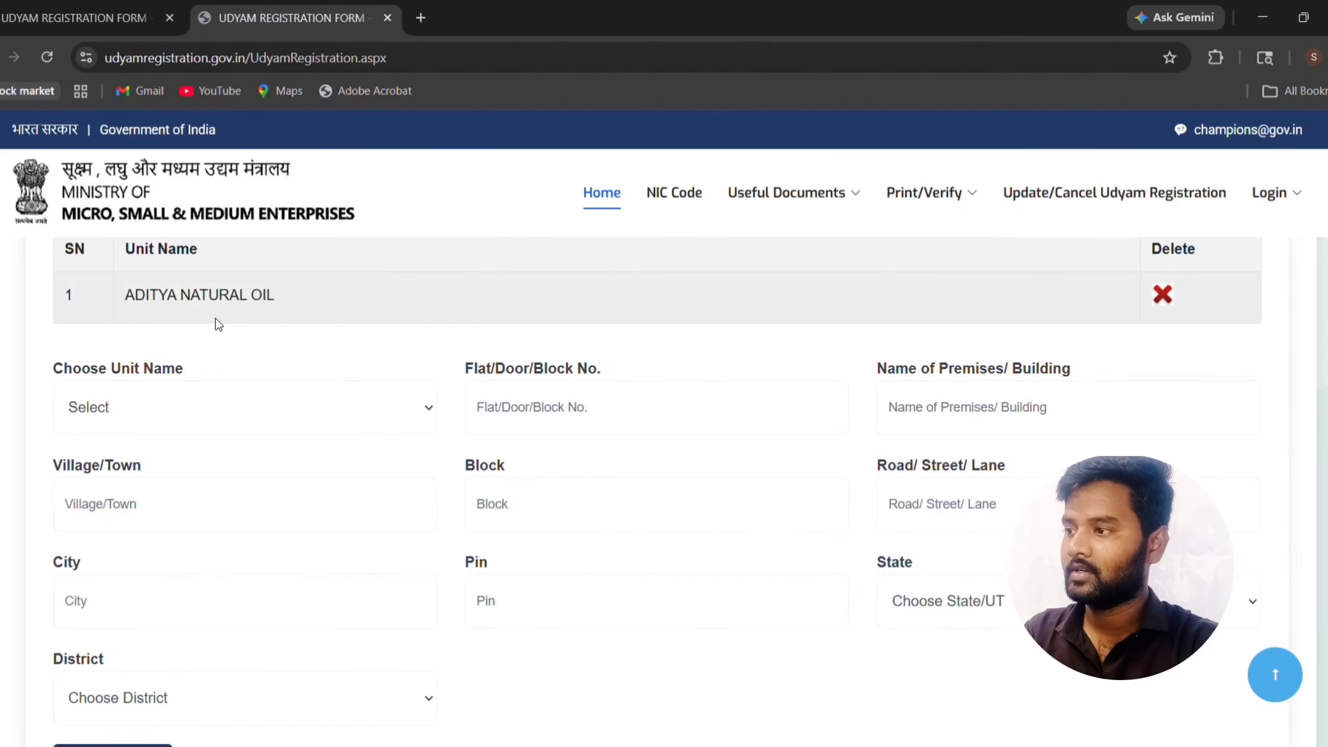
- Select the ADITYA NATURAL OIL unit, enter its flat number, choose district 26. VIZIANAGARAM, and add the plant
left_click(176, 461)
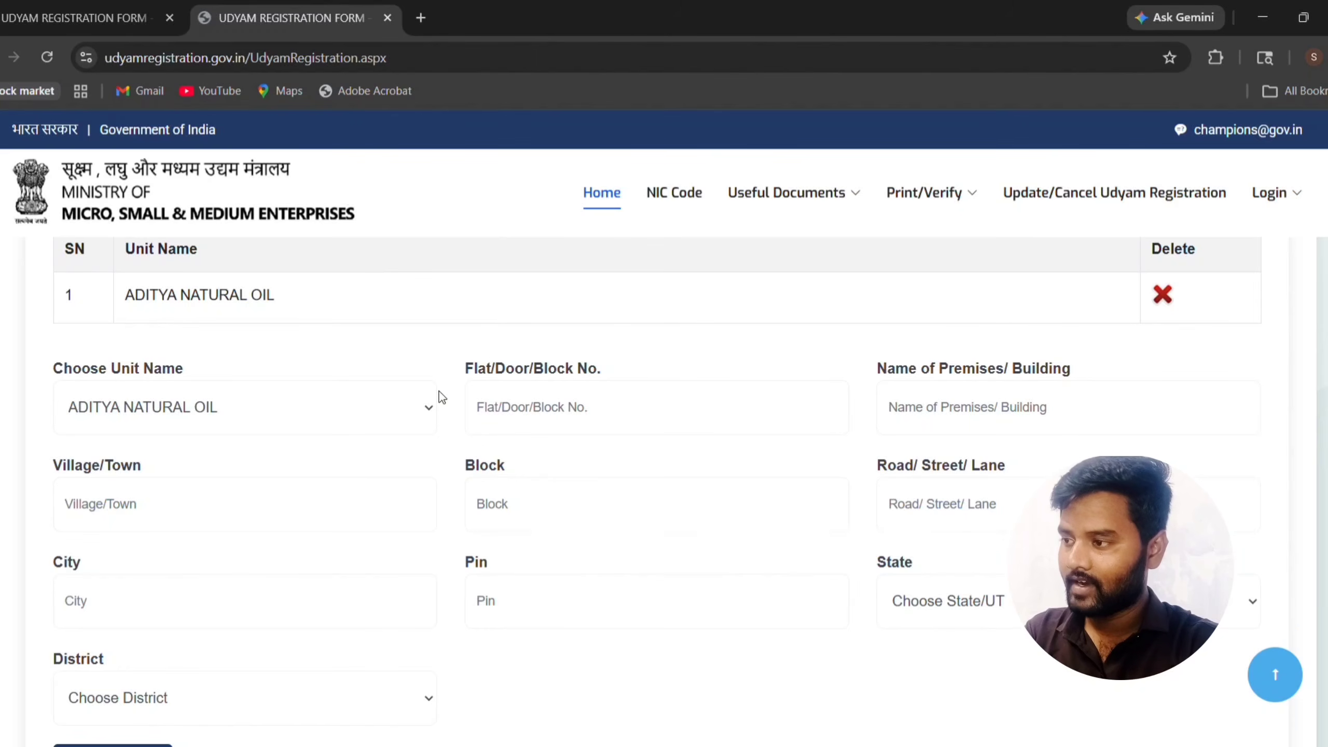
left_click(623, 416)
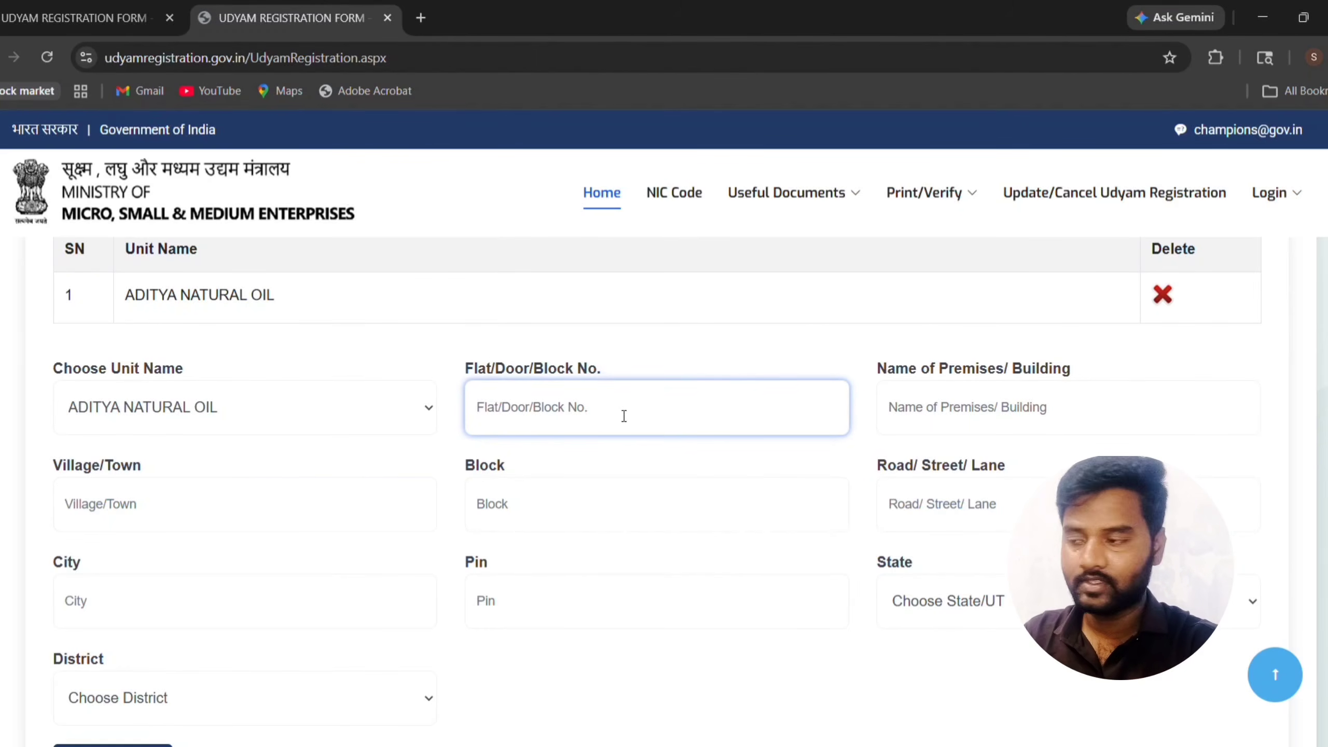
type("2-140")
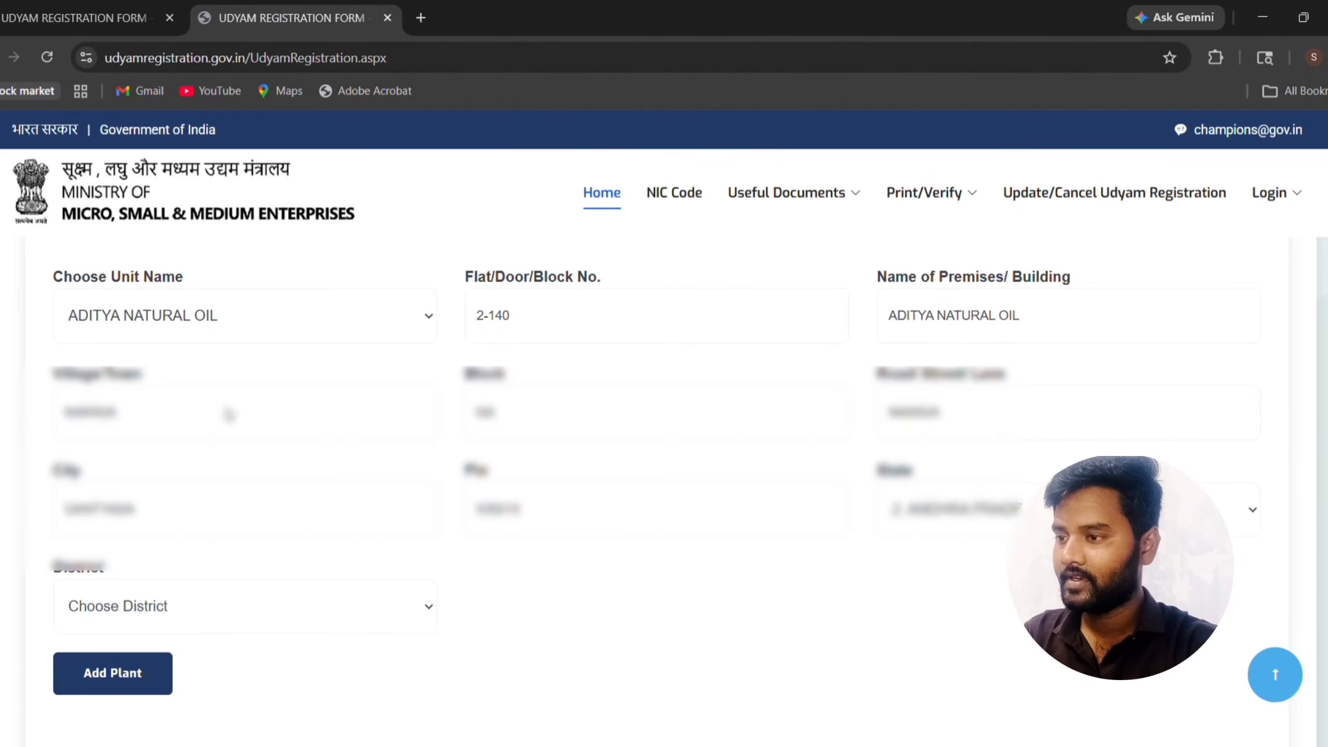
left_click(212, 531)
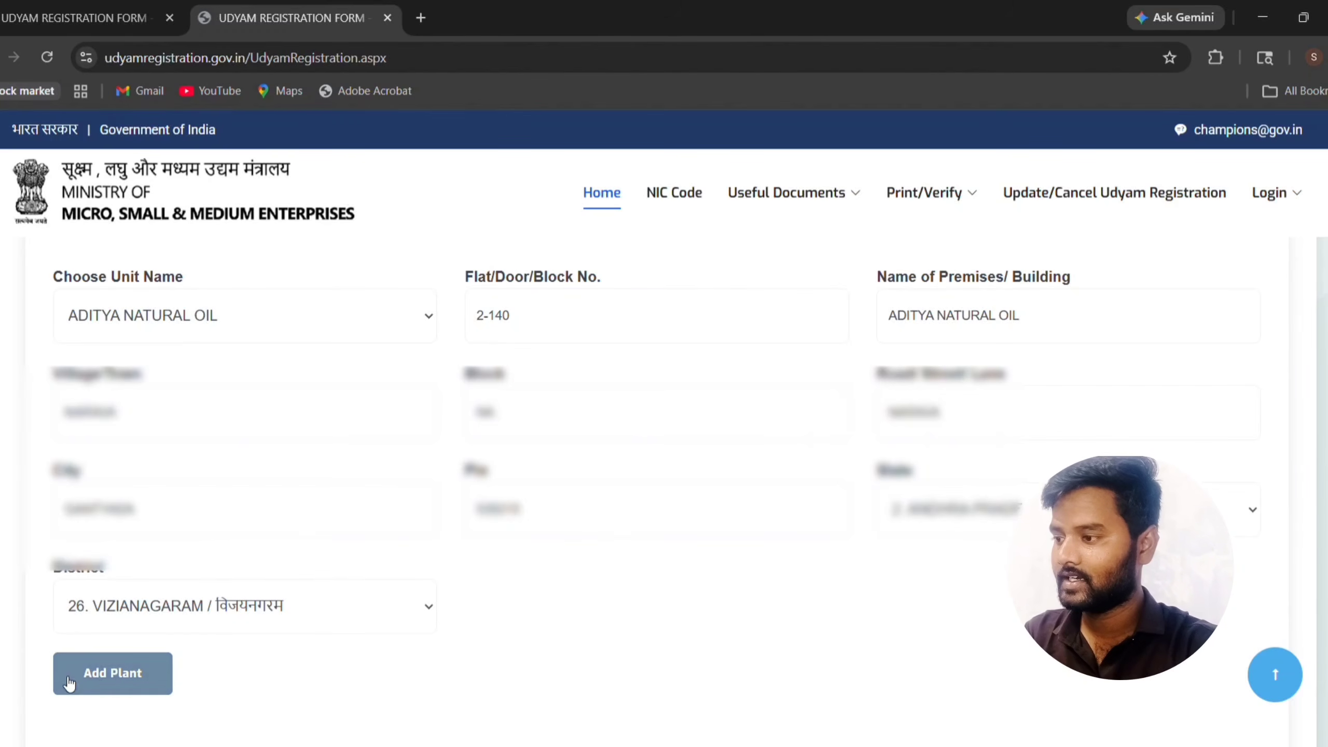
left_click(106, 675)
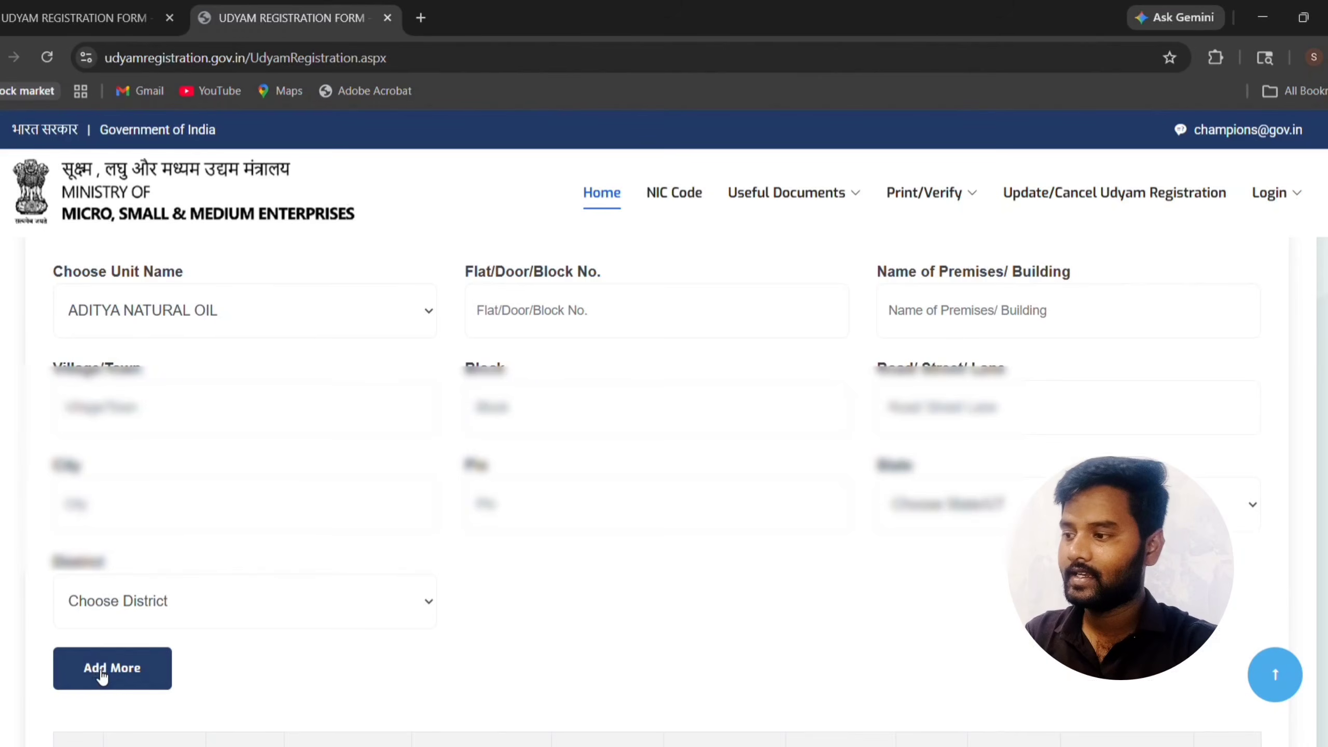
- Scroll past the plant table to the previous registration and production questions in section 16
scroll(502, 585, "down", 3)
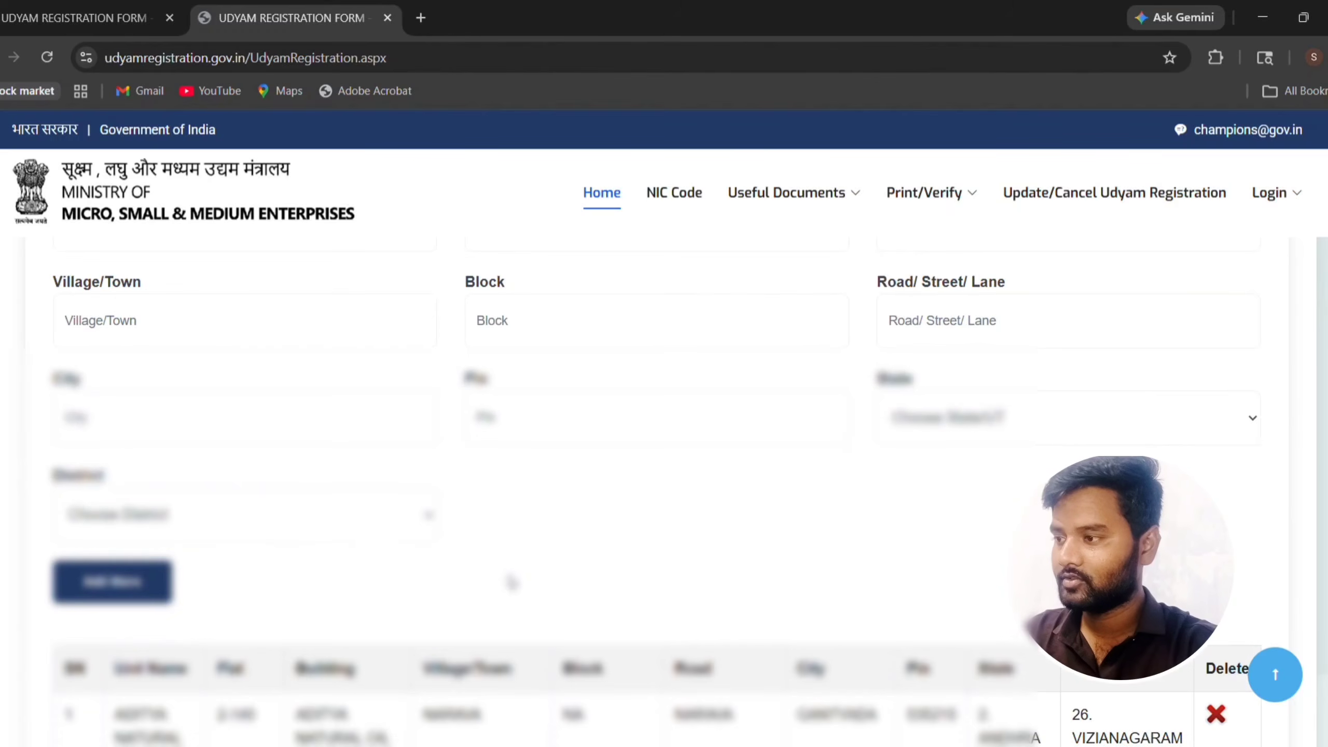
scroll(473, 572, "down", 2)
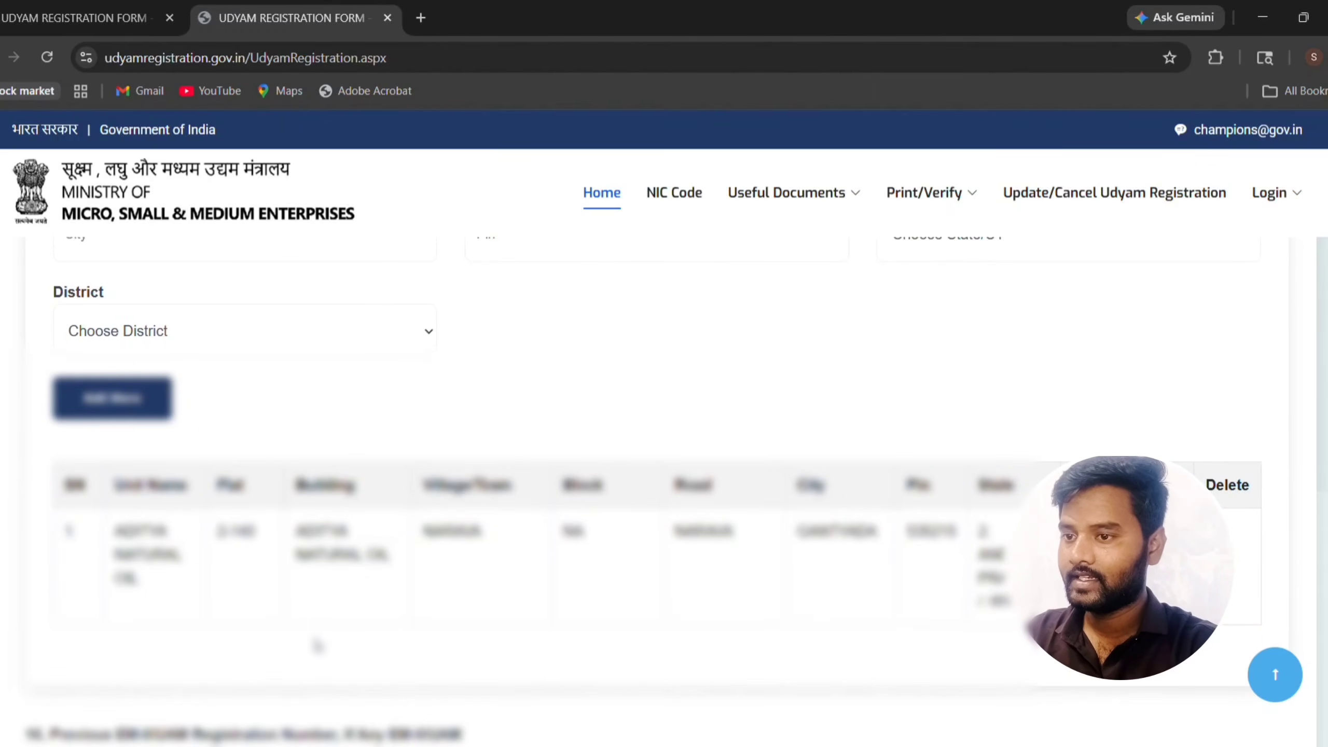
scroll(511, 582, "up", 4)
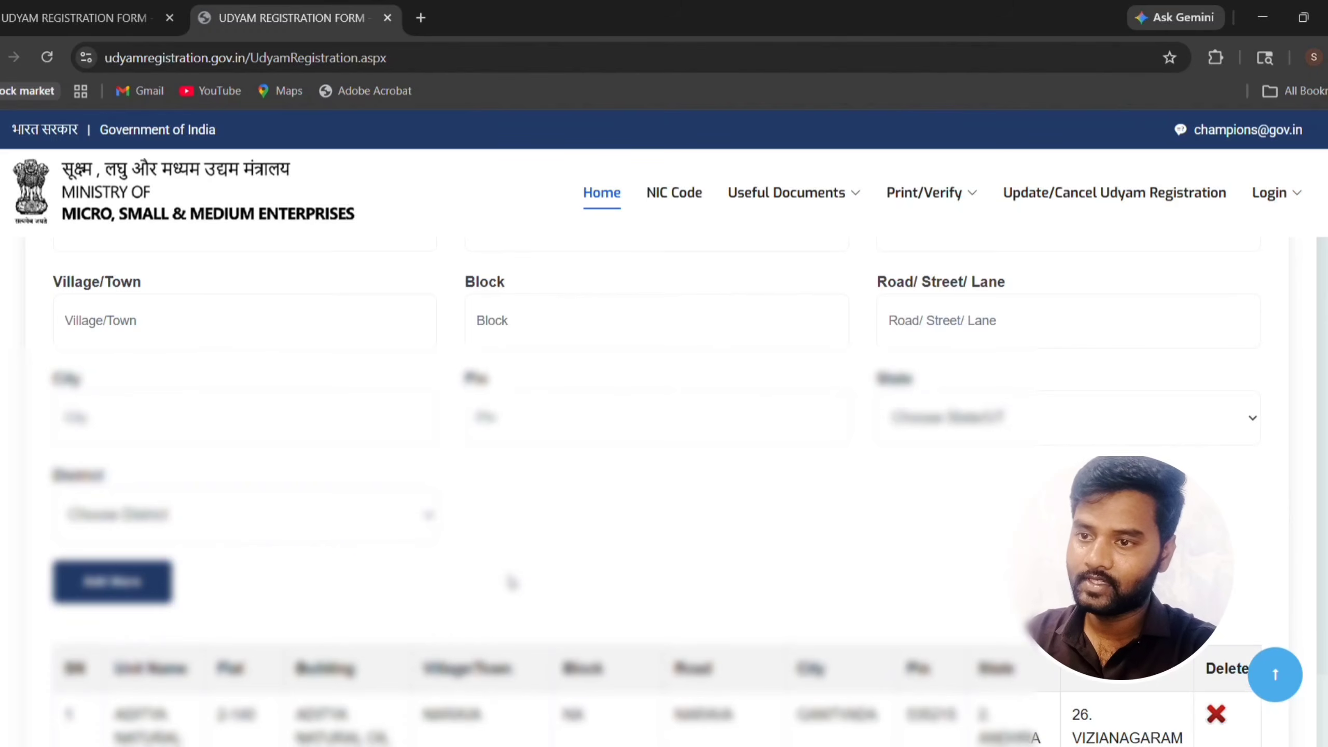
scroll(513, 583, "down", 2)
scroll(513, 583, "down", 2)
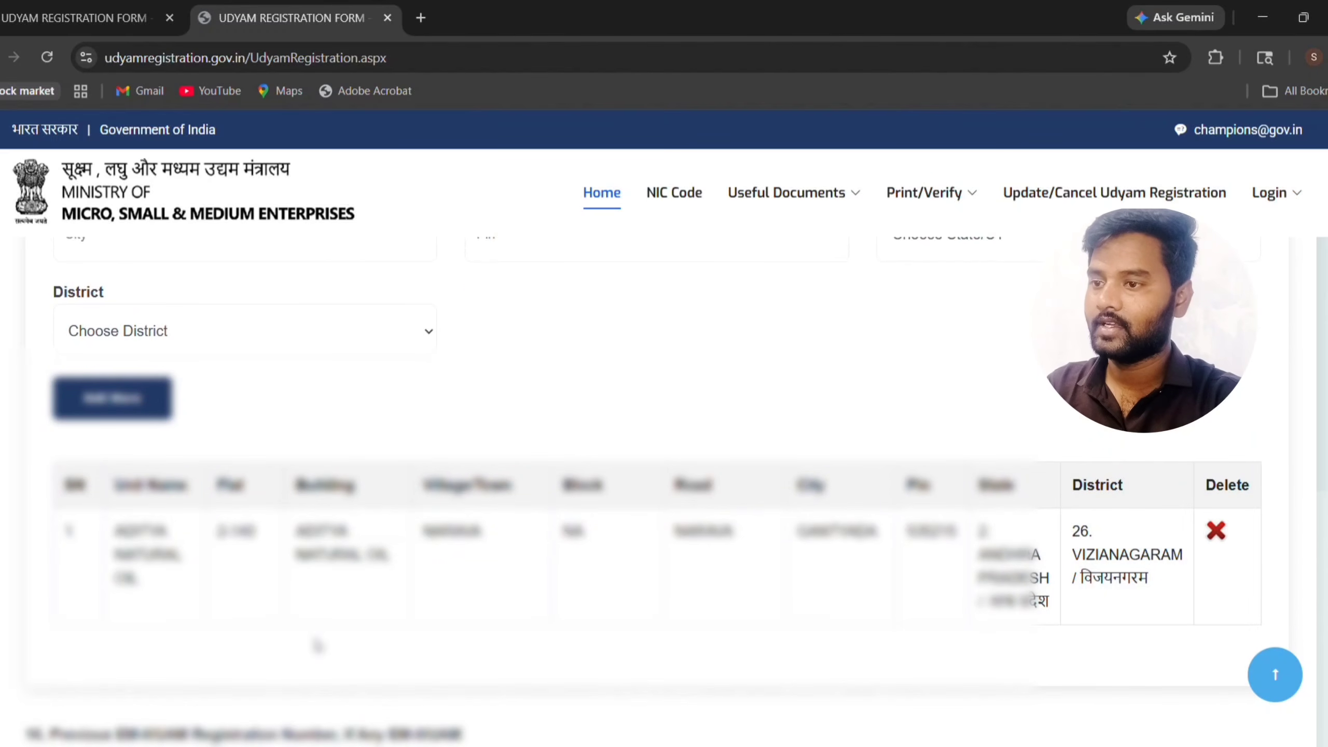
scroll(512, 583, "up", 4)
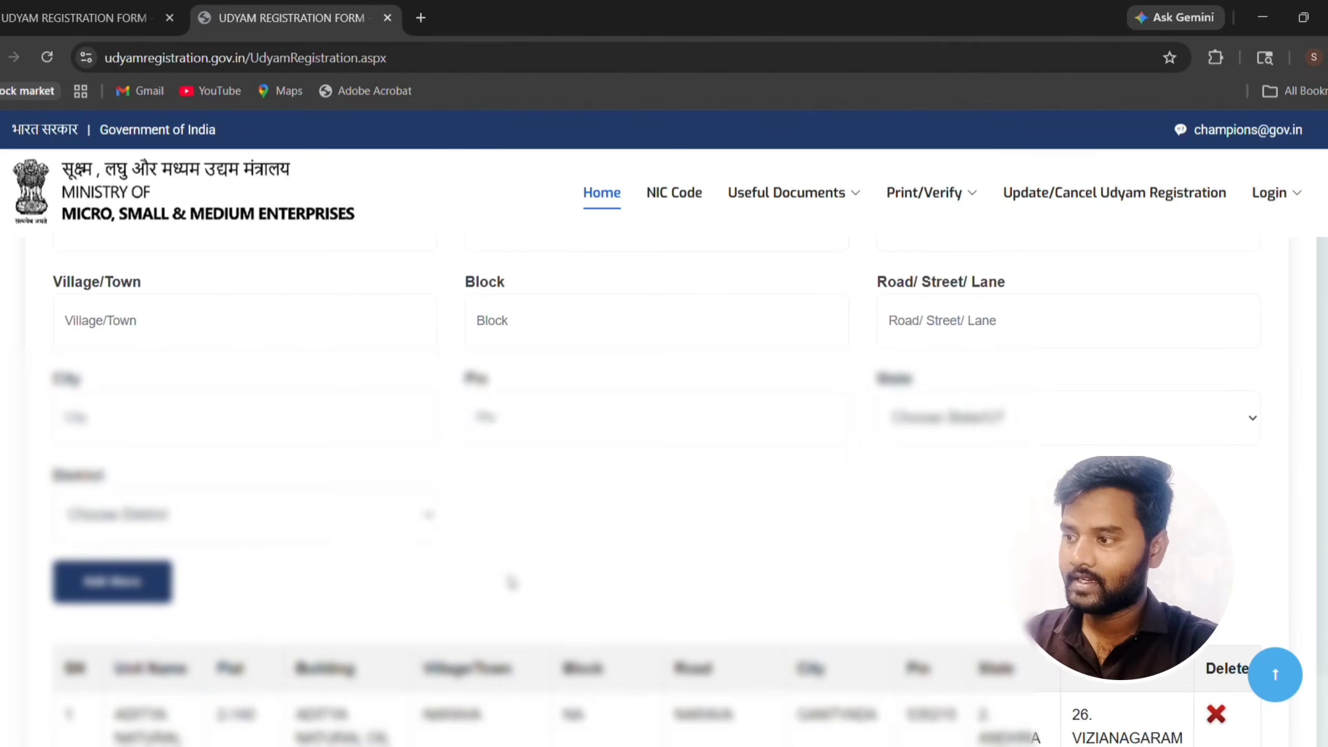
scroll(514, 582, "down", 2)
scroll(517, 582, "down", 2)
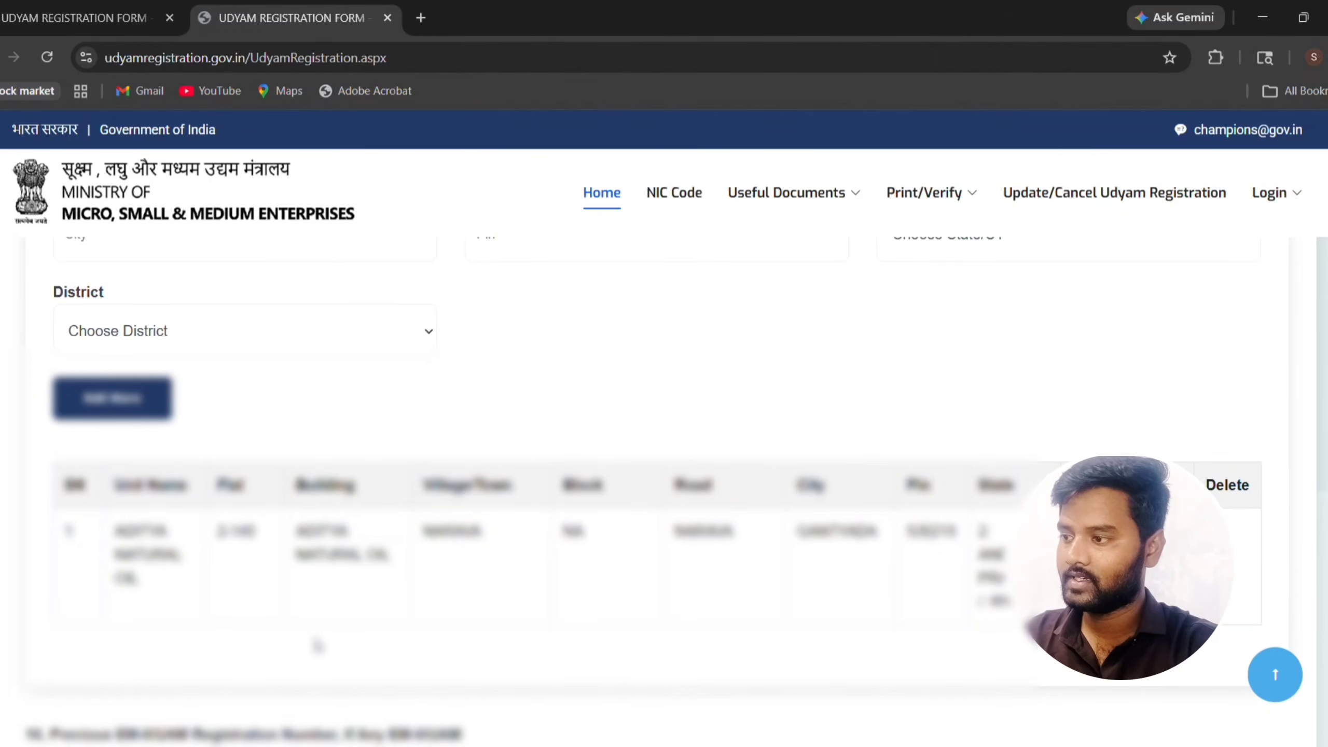
scroll(1010, 628, "down", 2)
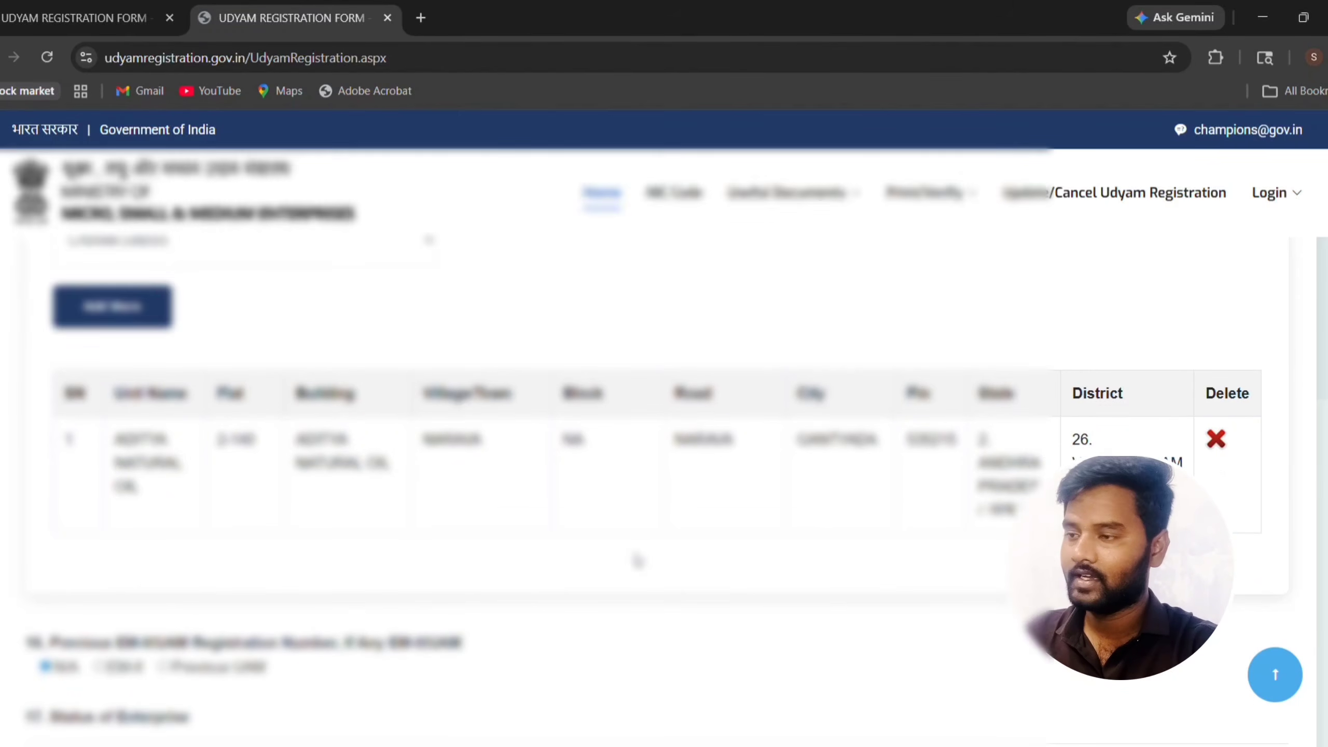
scroll(628, 531, "down", 4)
scroll(624, 528, "down", 4)
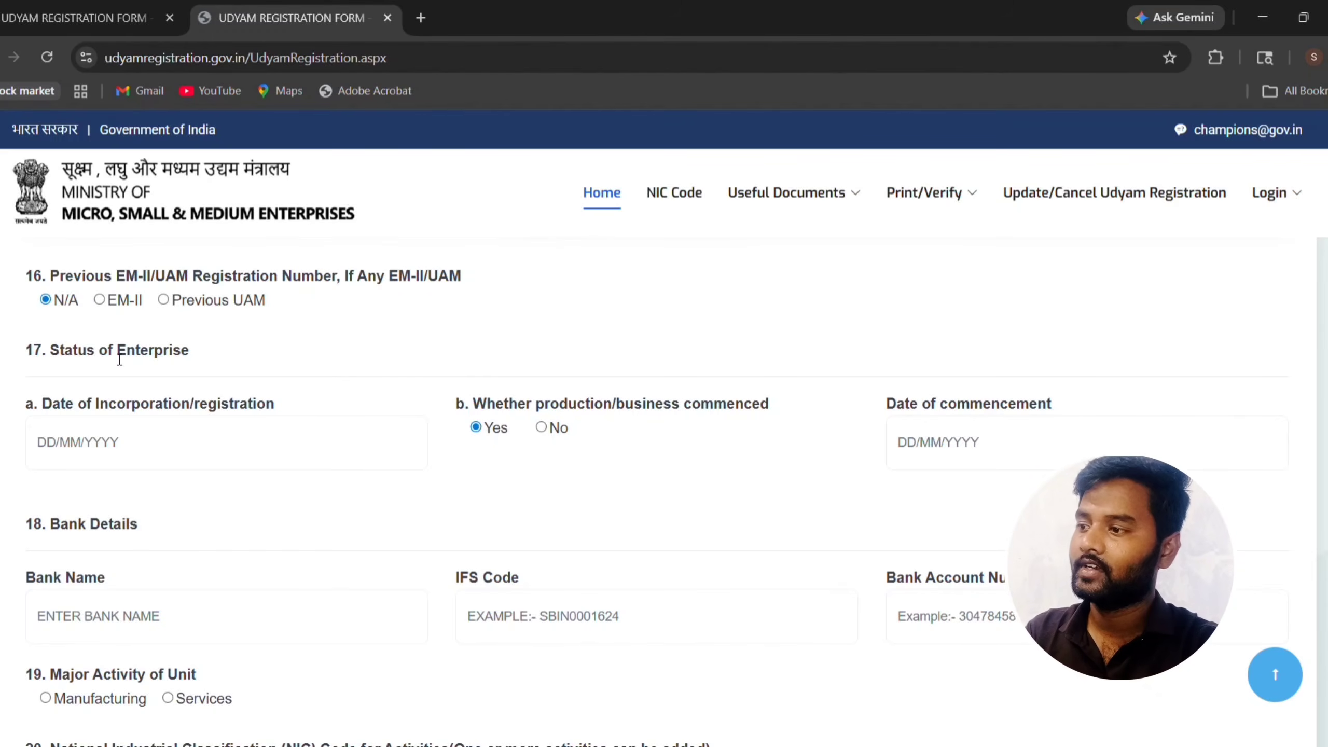
- Set both incorporation and commencement dates to 24/03/2026, then start on the bank name field
left_click(131, 448)
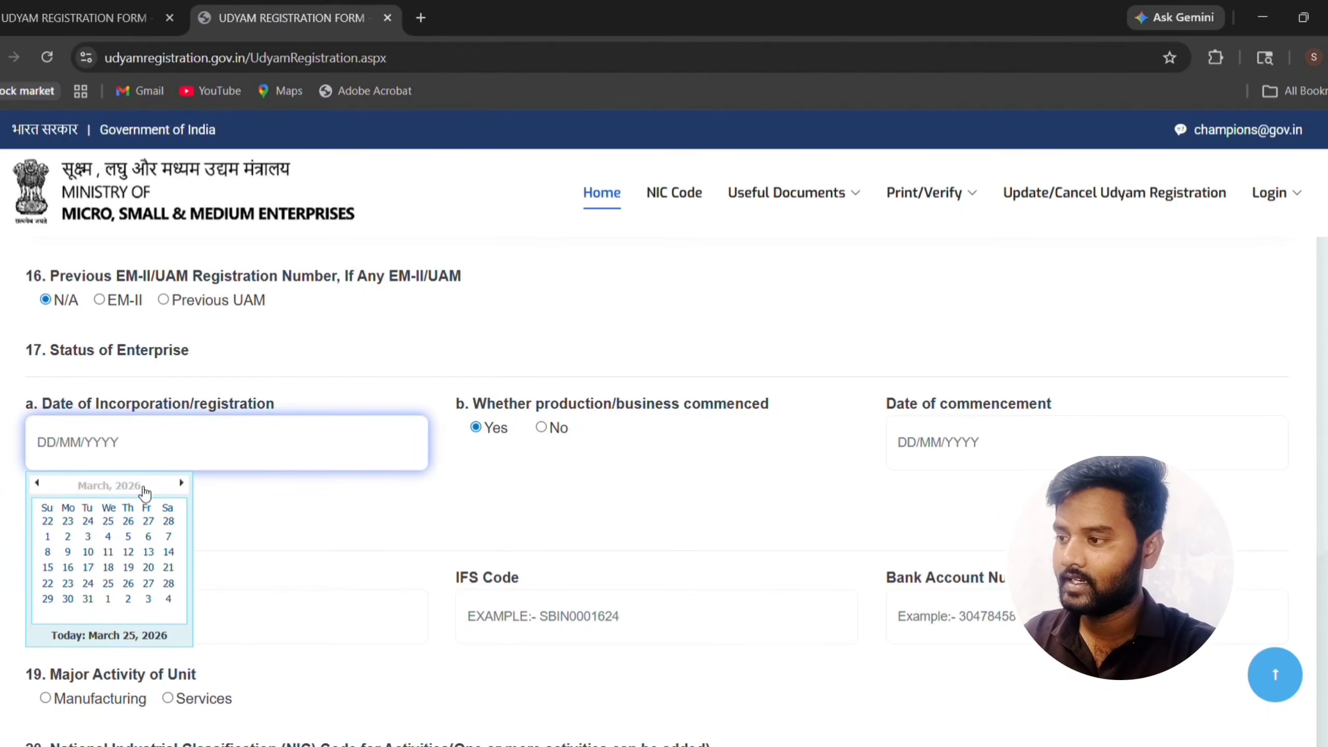
left_click(88, 583)
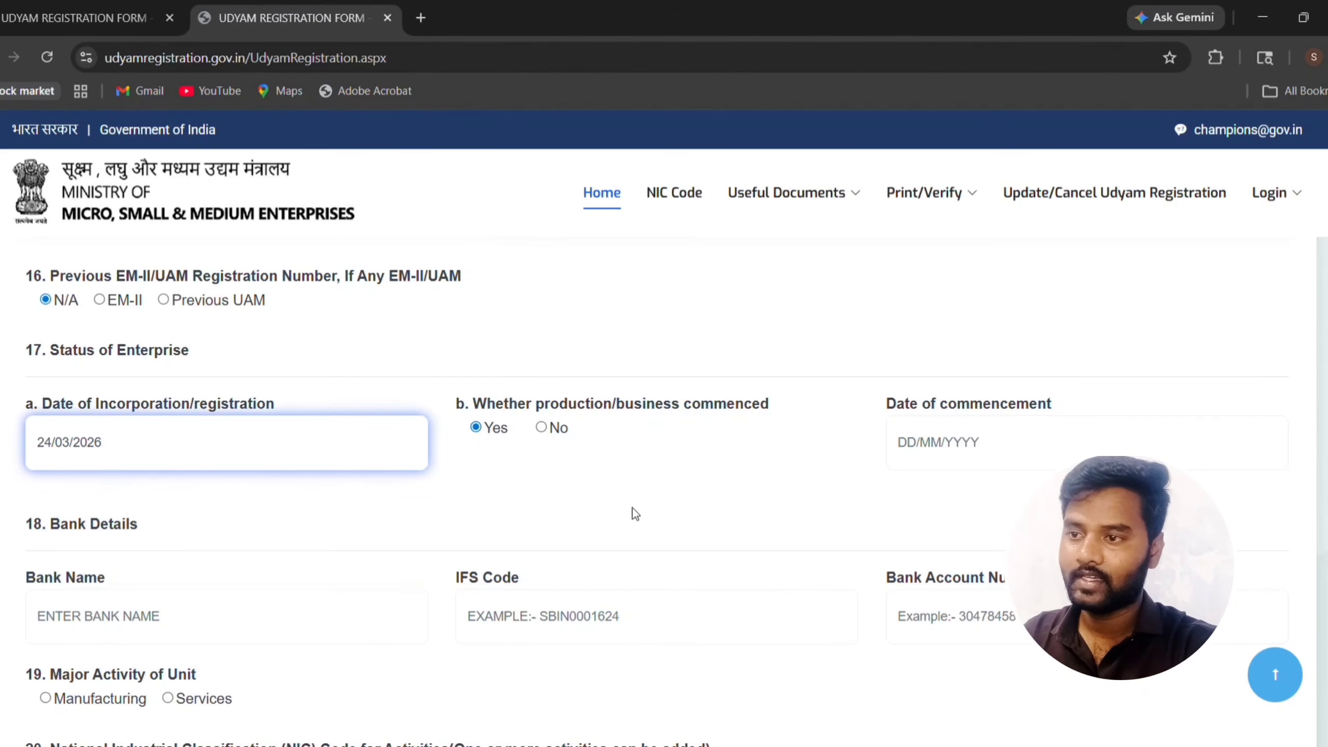
left_click(976, 441)
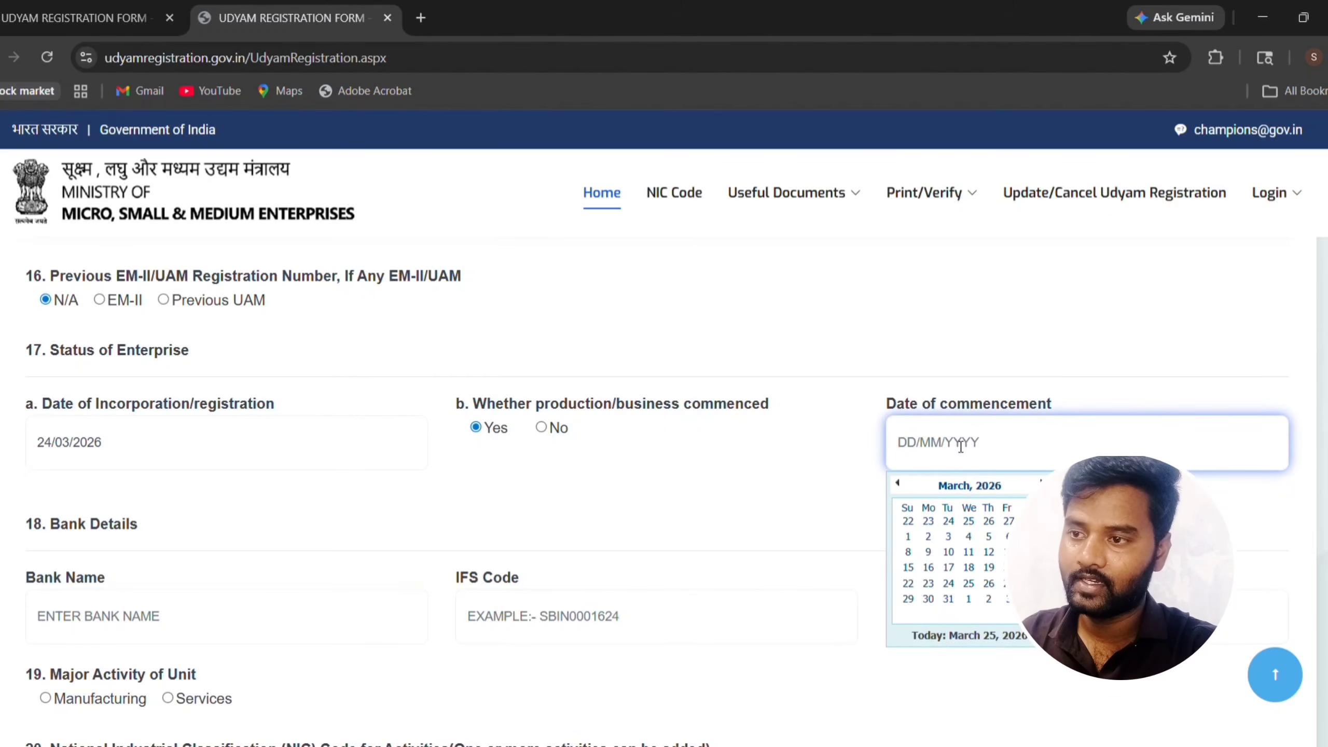
left_click(949, 583)
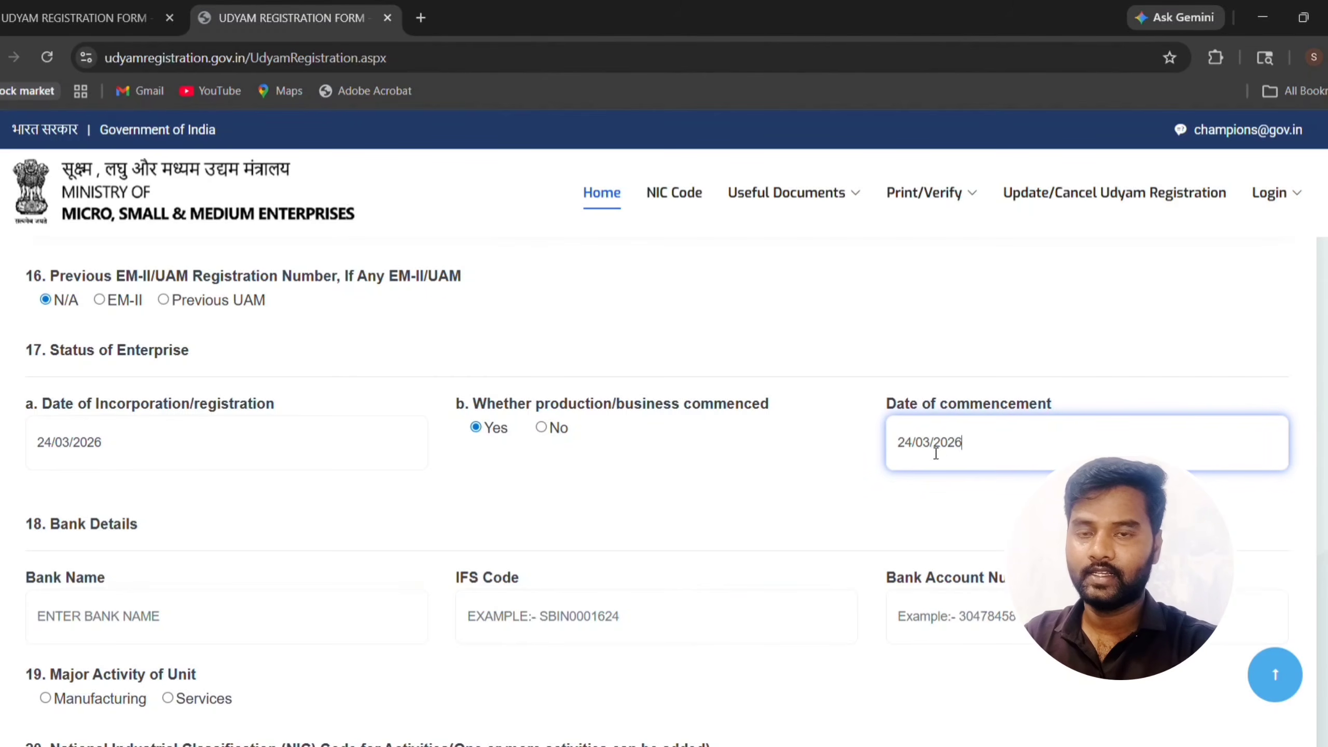
scroll(785, 447, "down", 2)
left_click(258, 527)
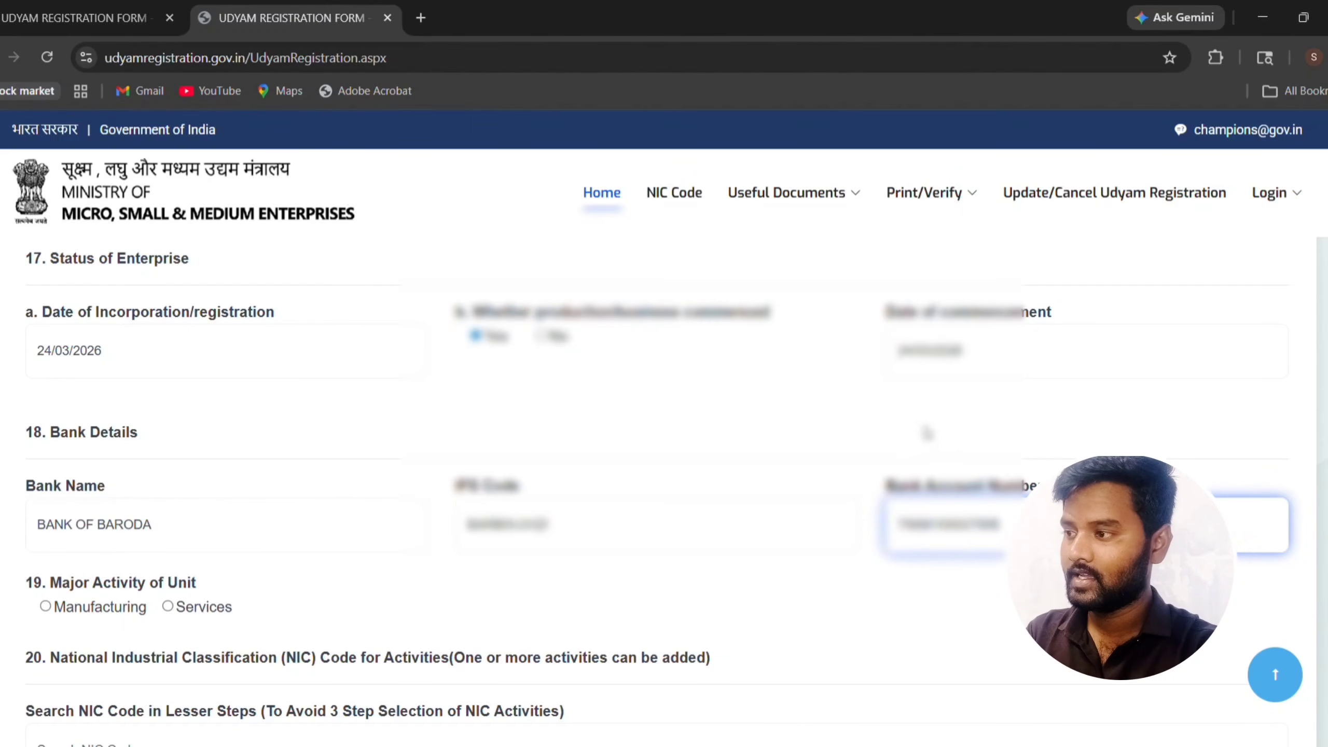
- Choose Manufacturing under 19. Major Activity of Unit
scroll(430, 416, "down", 2)
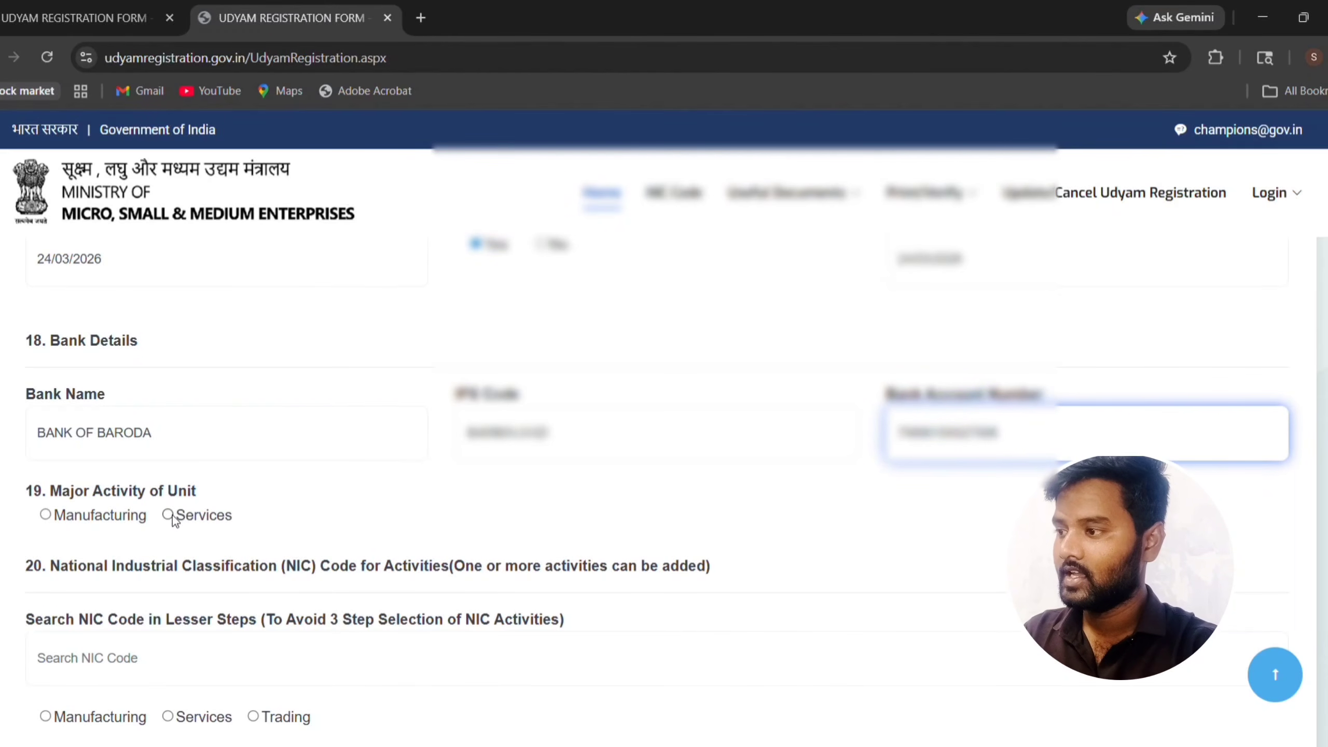
left_click(45, 515)
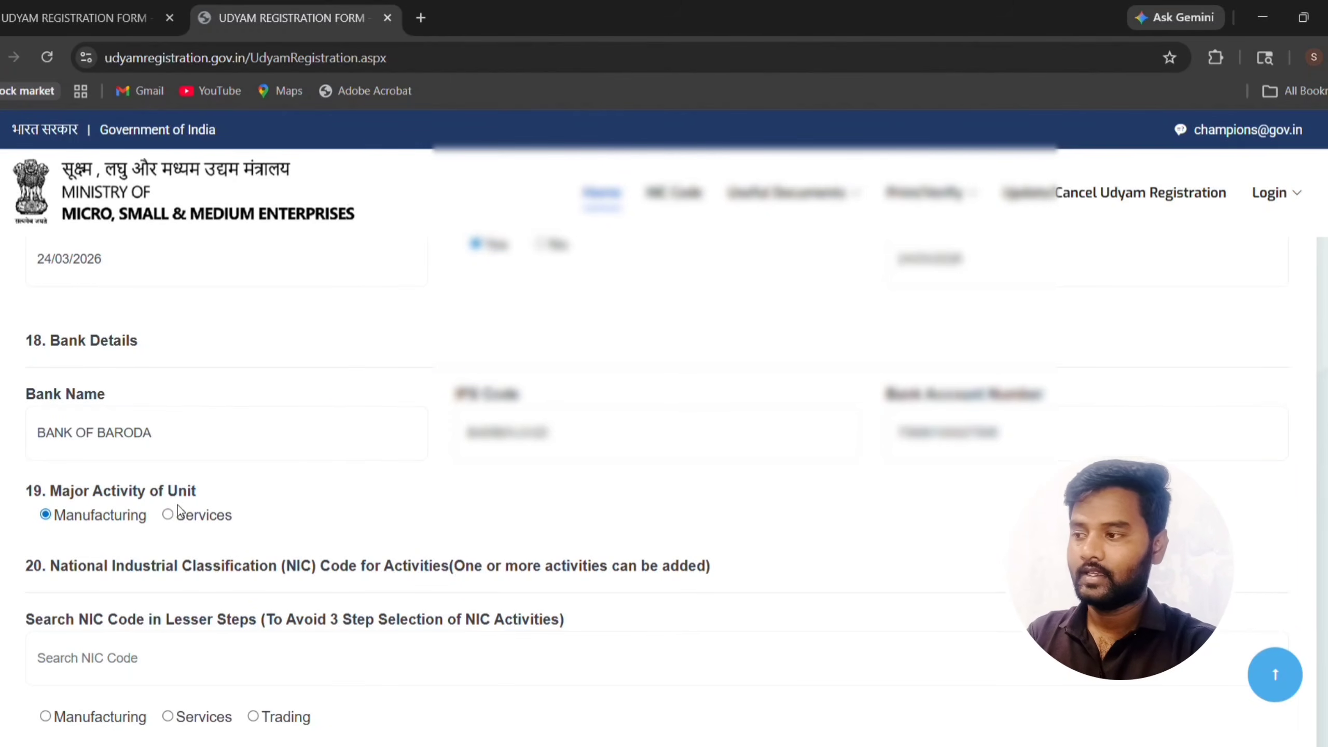
scroll(424, 436, "down", 2)
scroll(424, 436, "down", 2)
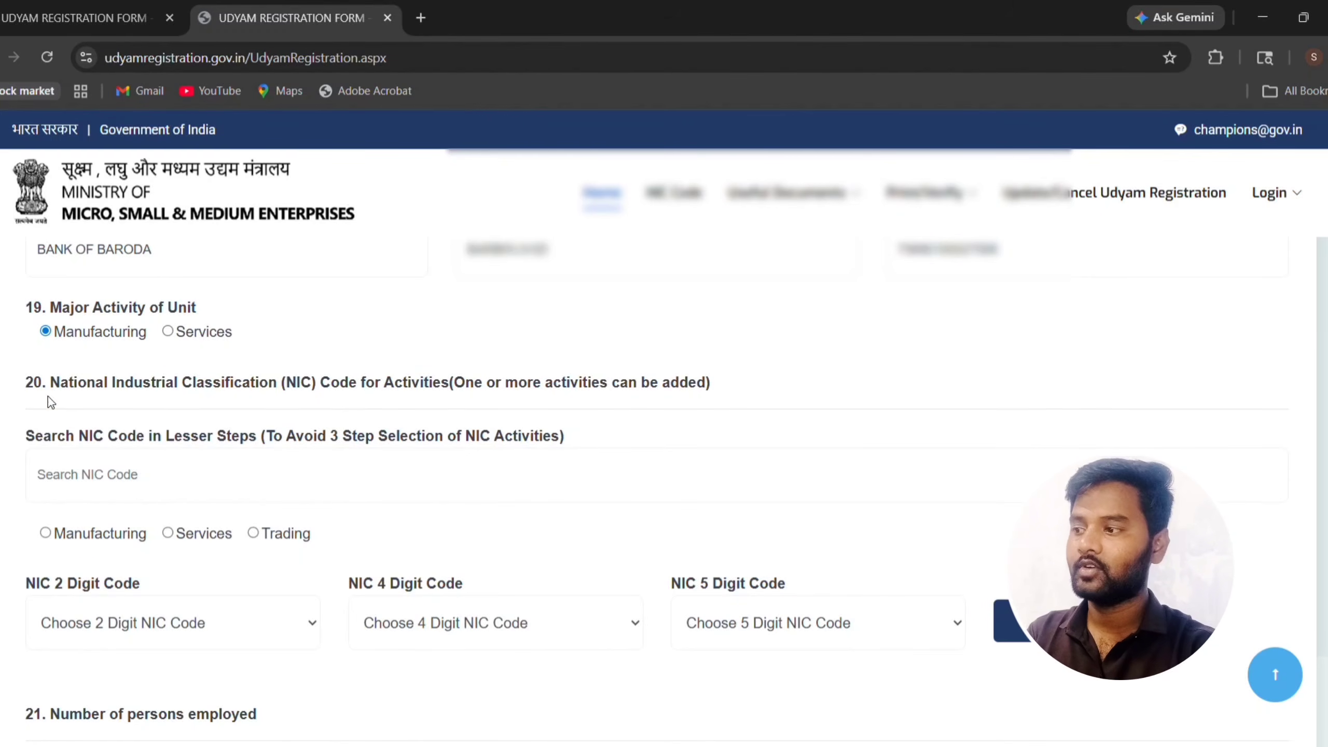
- Add Manufacturing NIC activity 10402, vegetable oils excluding corn oil, via codes 10 and 1040
left_click(141, 481)
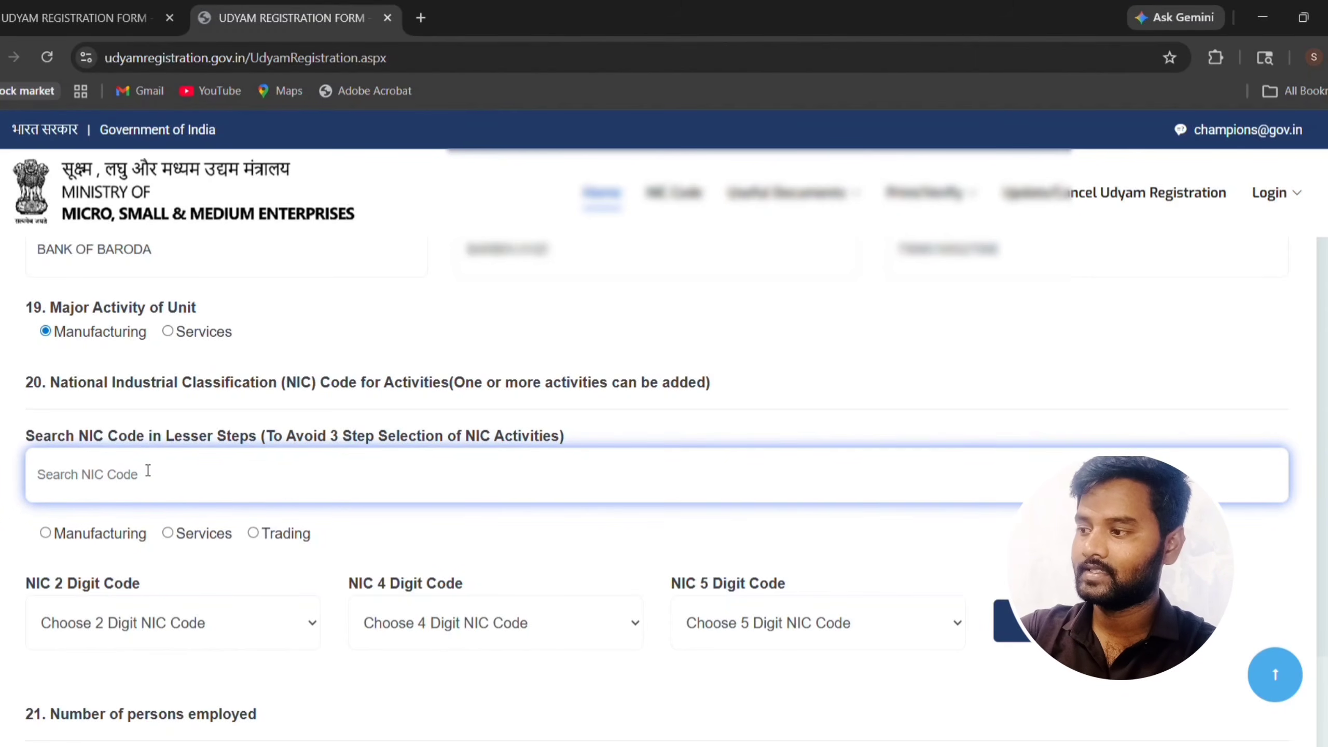
left_click(46, 535)
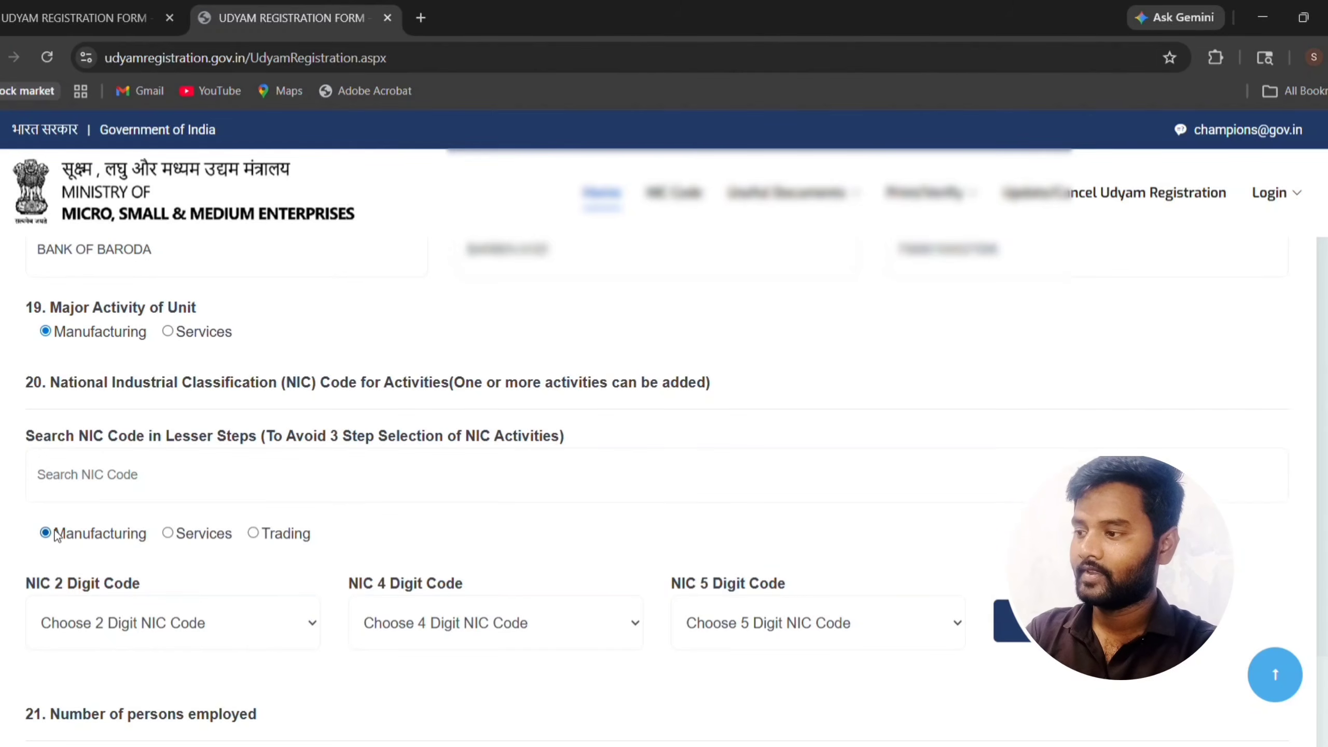
scroll(305, 473, "down", 2)
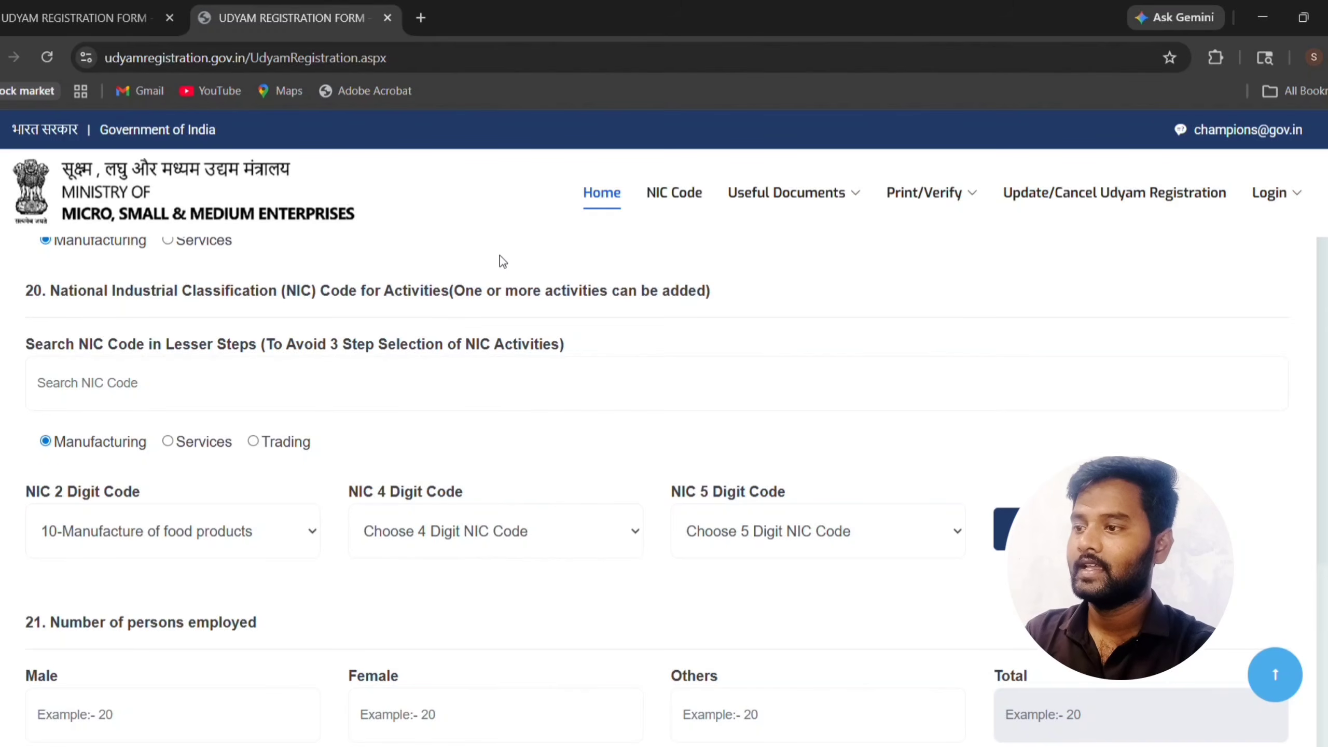
key("Down")
key("Down")
key("Down")
key("Down")
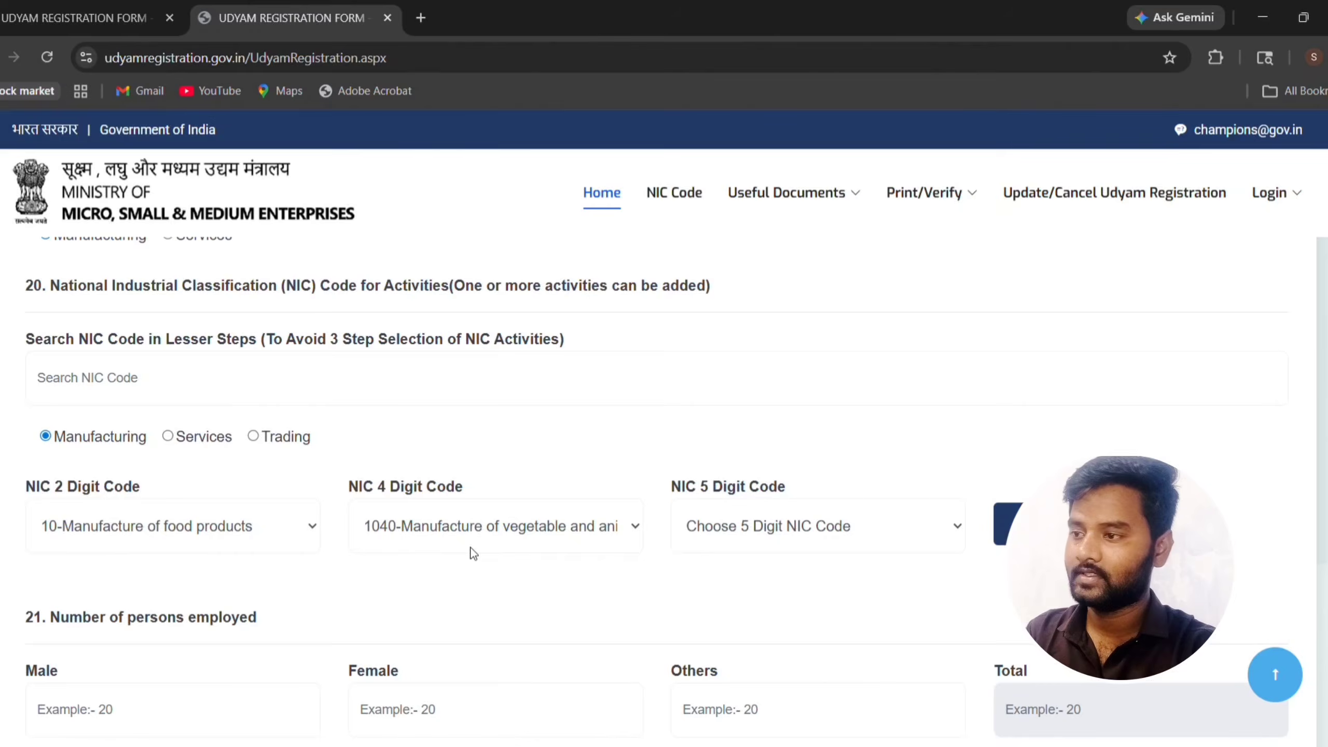
left_click(473, 553)
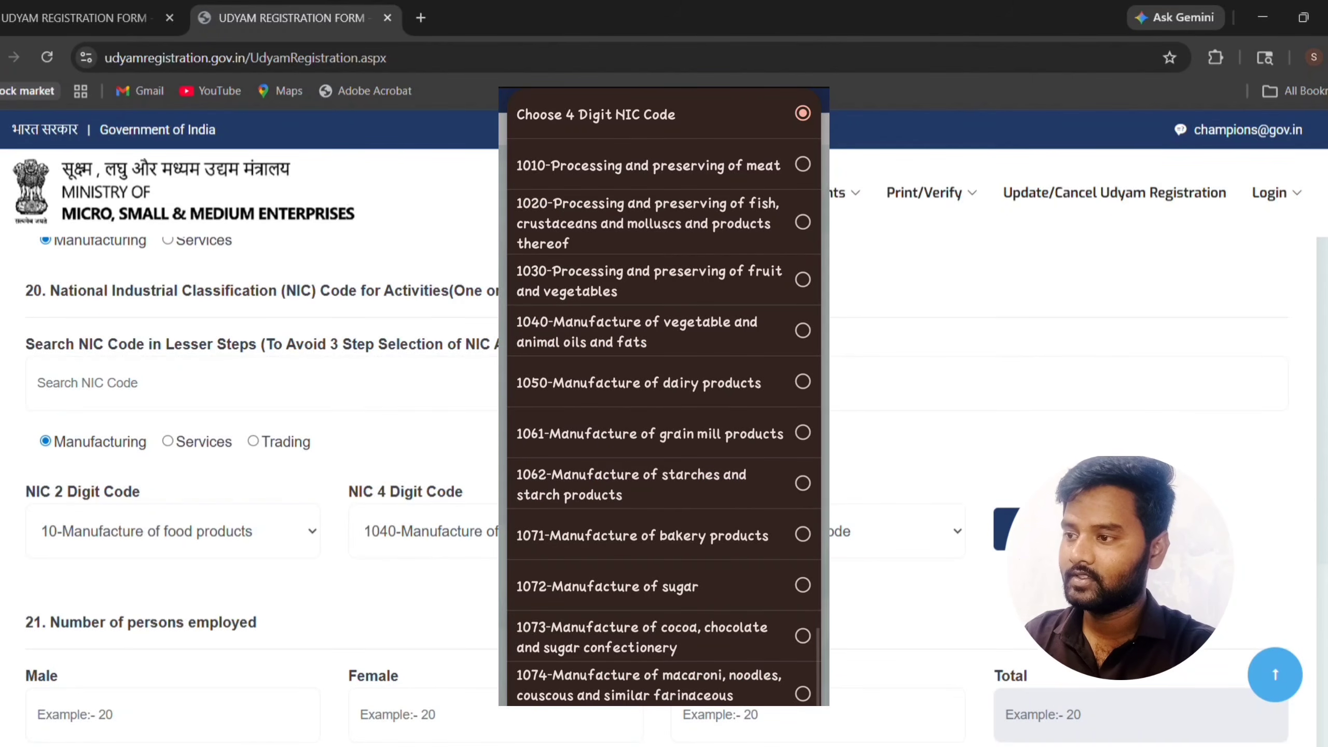
left_click(832, 354)
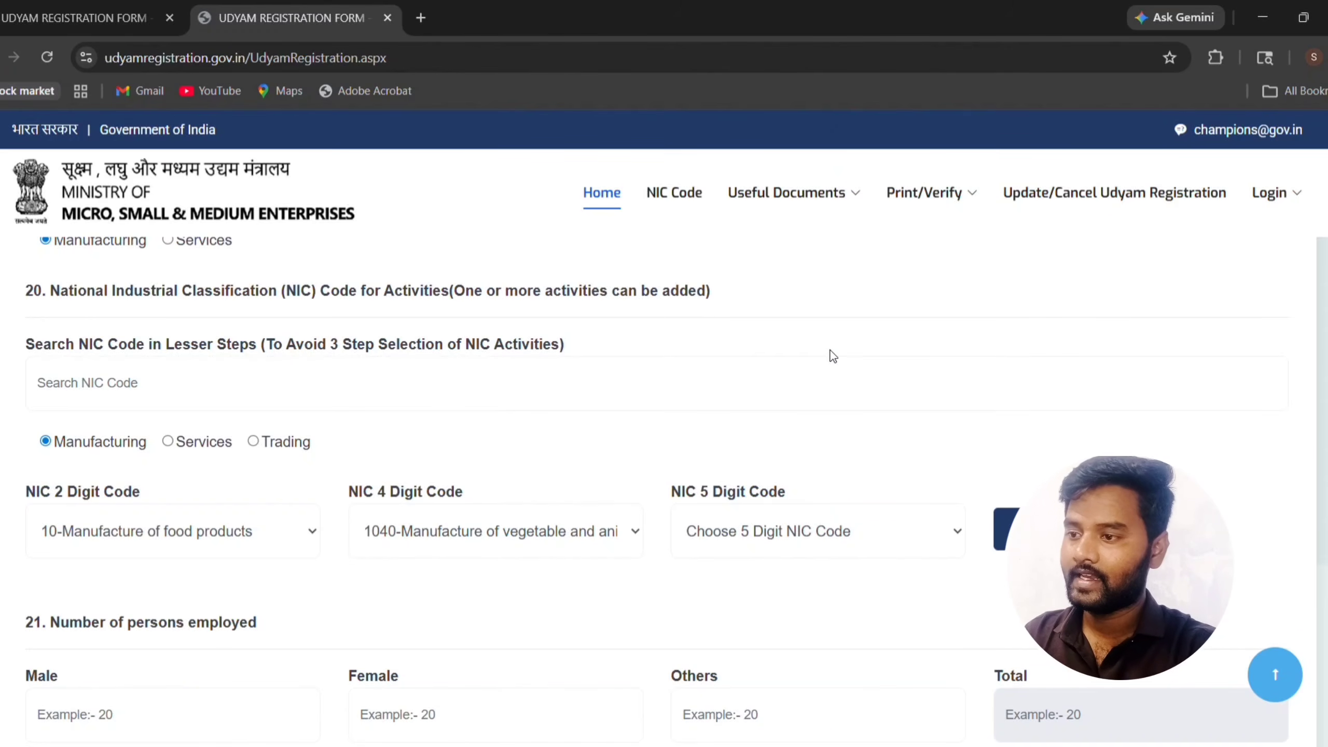
left_click(819, 531)
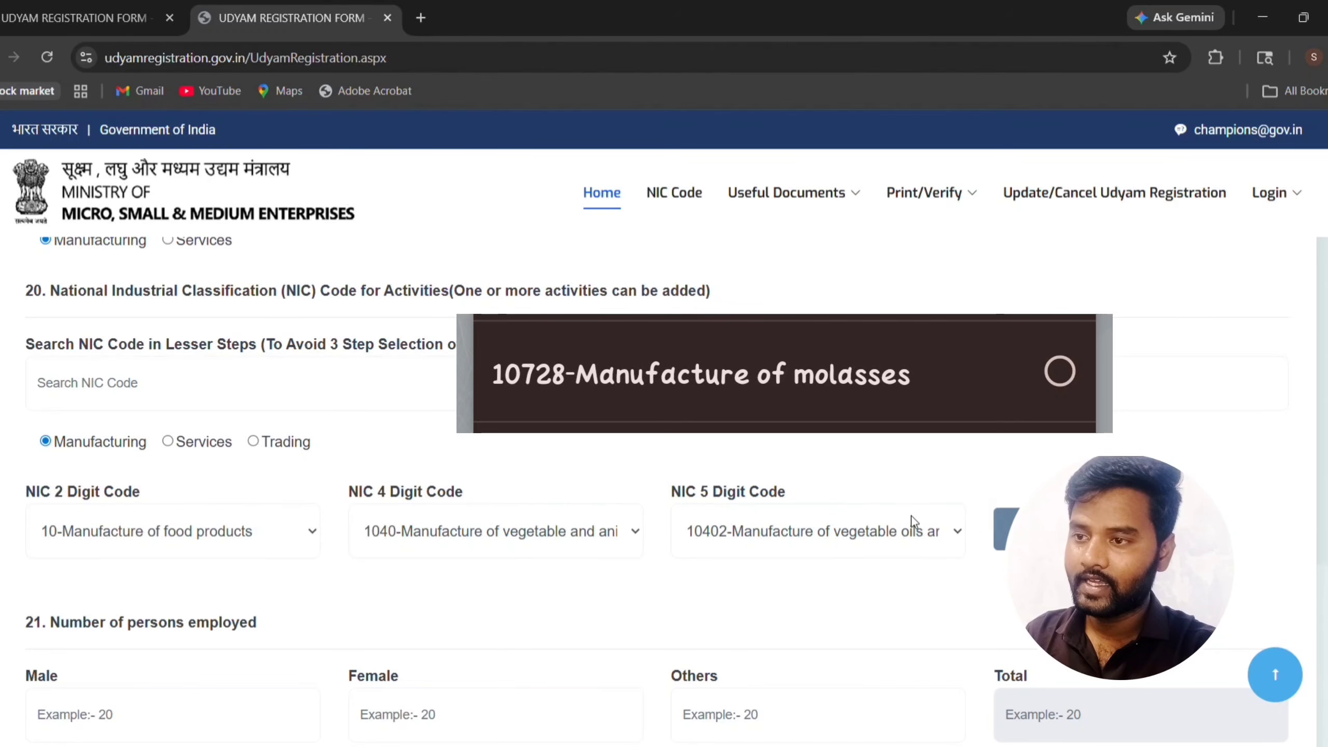
left_click(1062, 532)
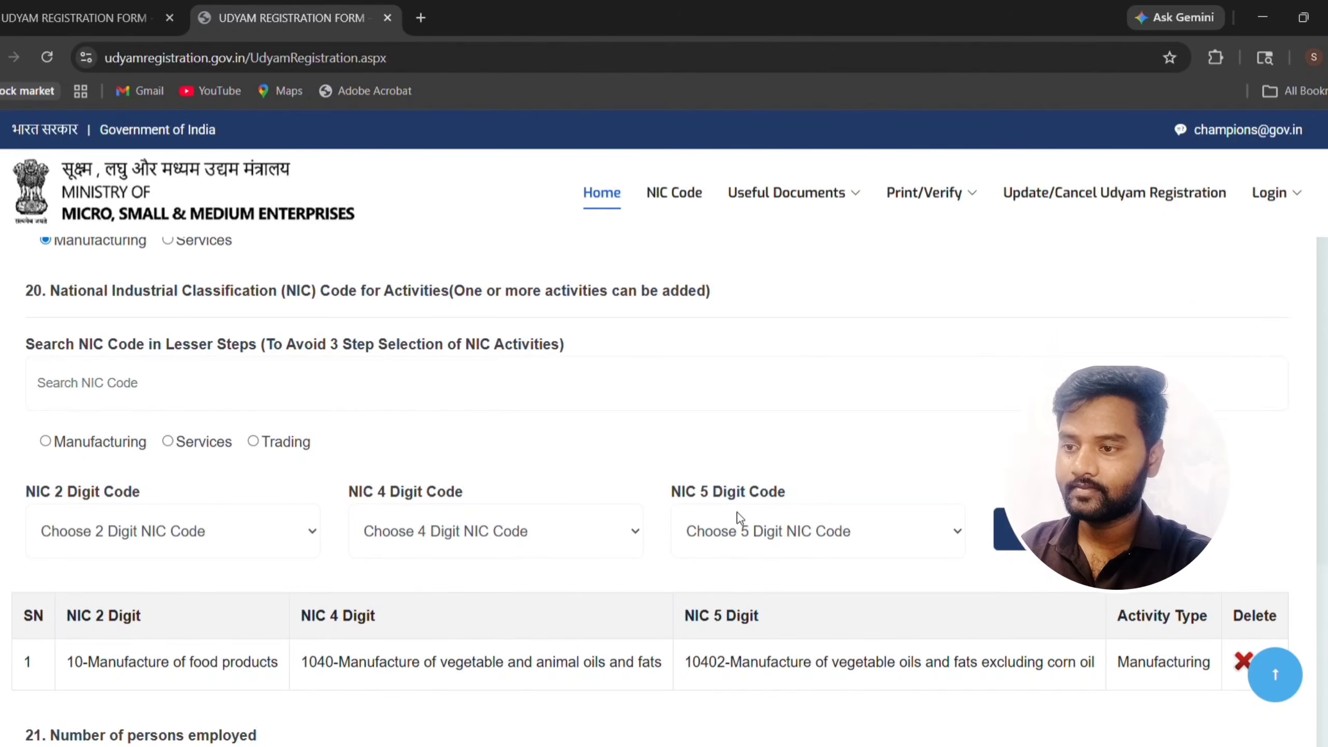
- Enter 2 male, 2 female and 0 other employees for a total of 4
scroll(691, 525, "down", 2)
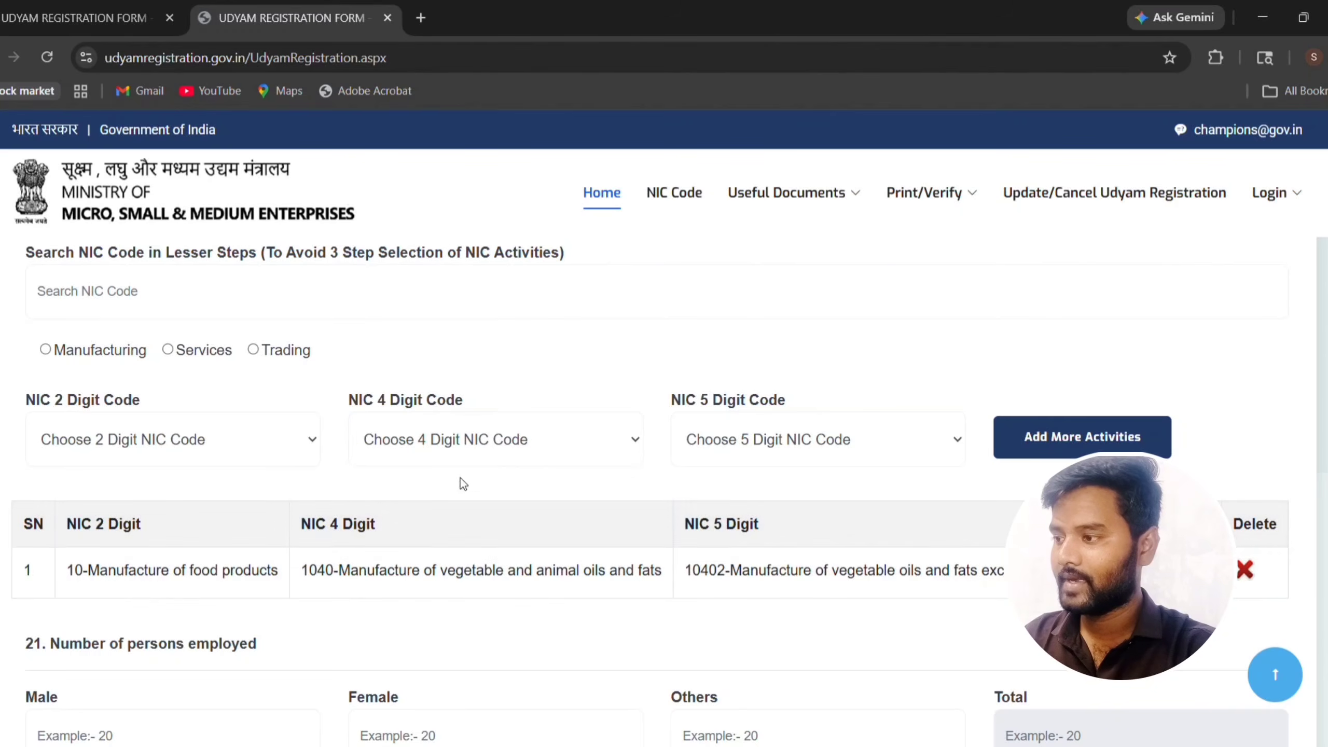
scroll(537, 436, "down", 2)
scroll(536, 422, "down", 2)
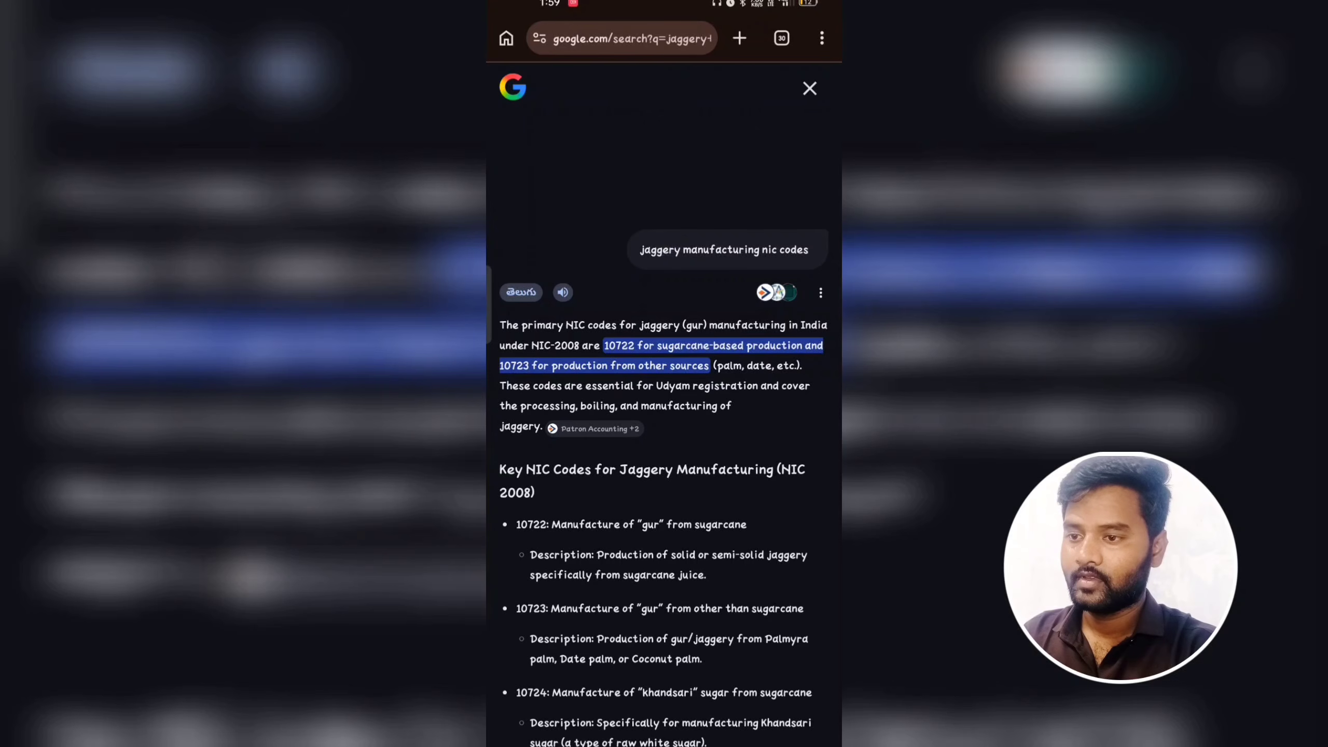
scroll(664, 472, "down", 3)
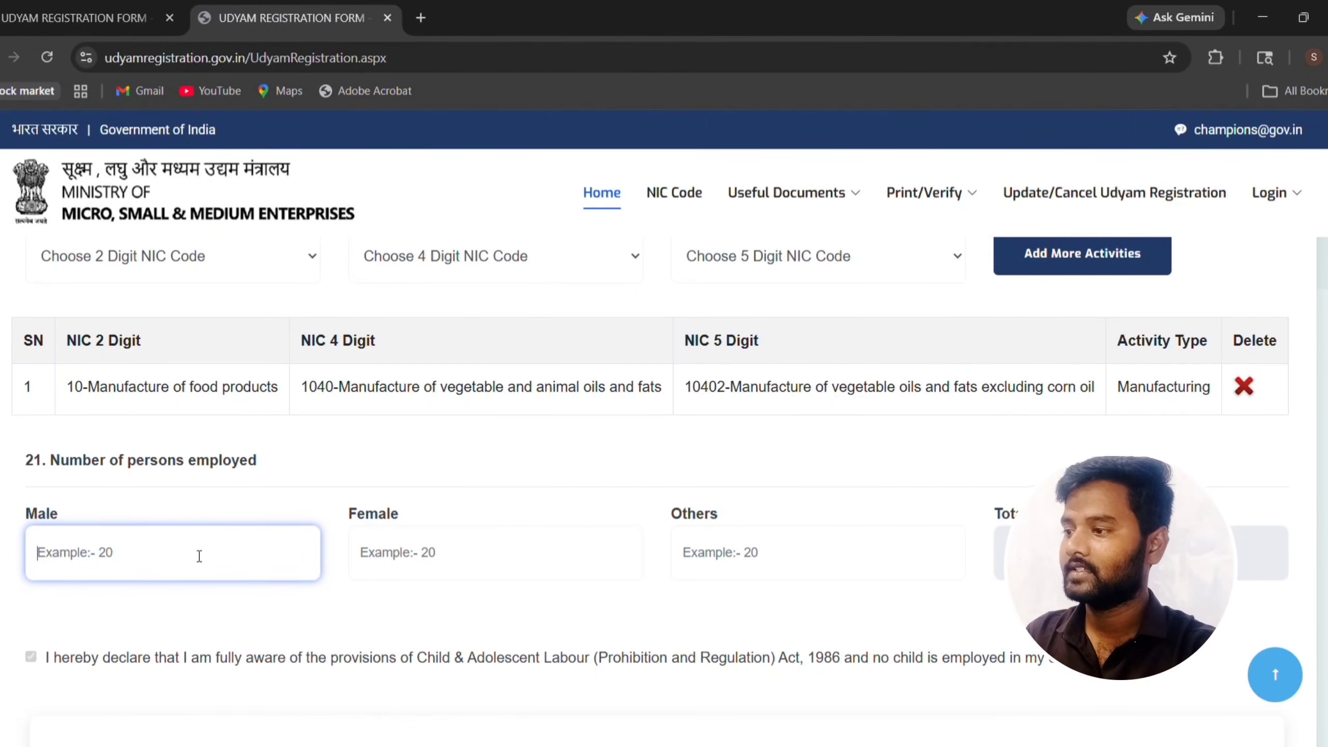
type("2")
key("Tab")
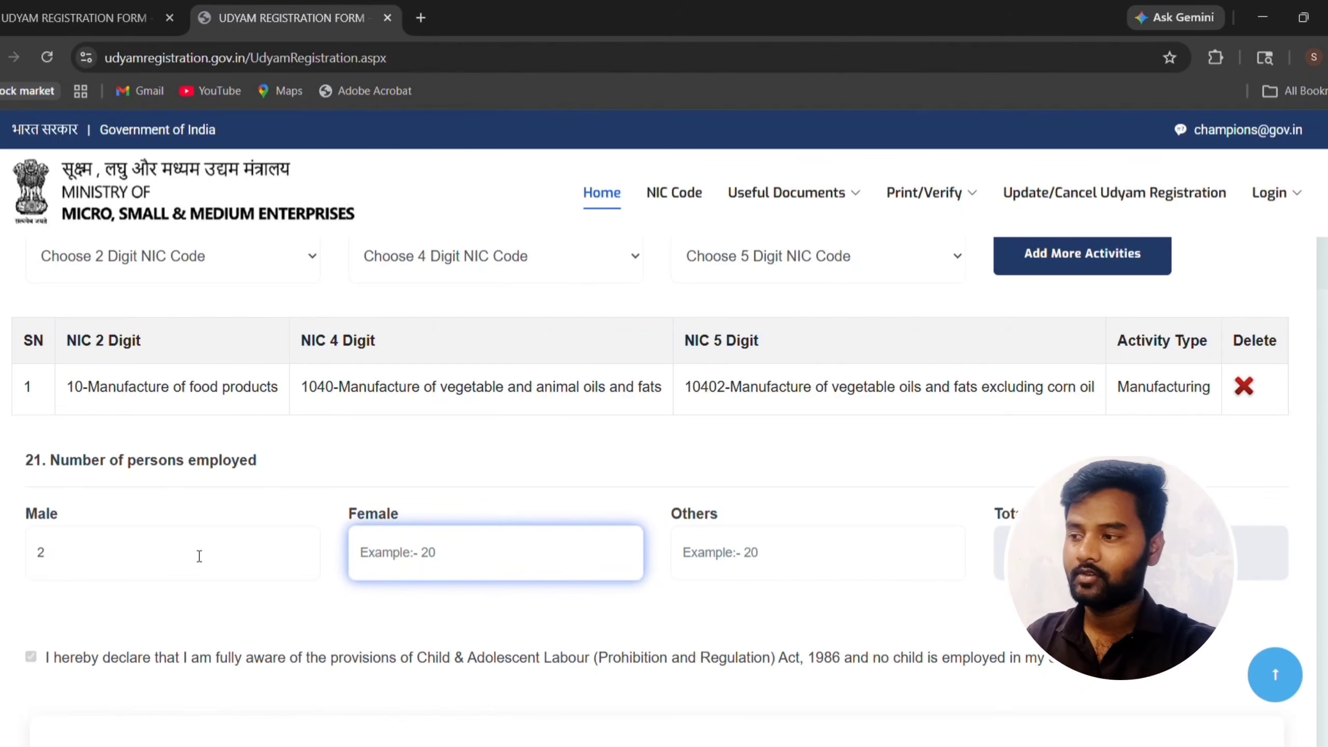
type("2")
key("Tab")
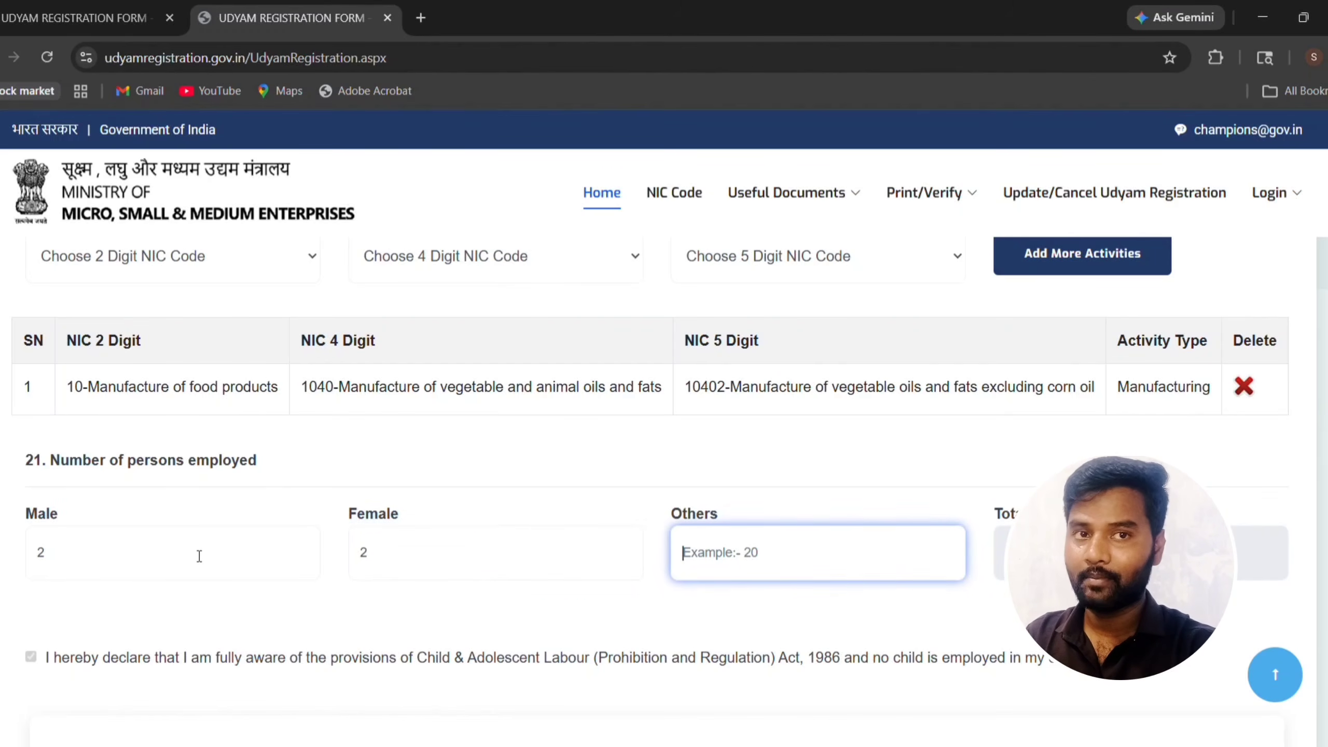
type("0")
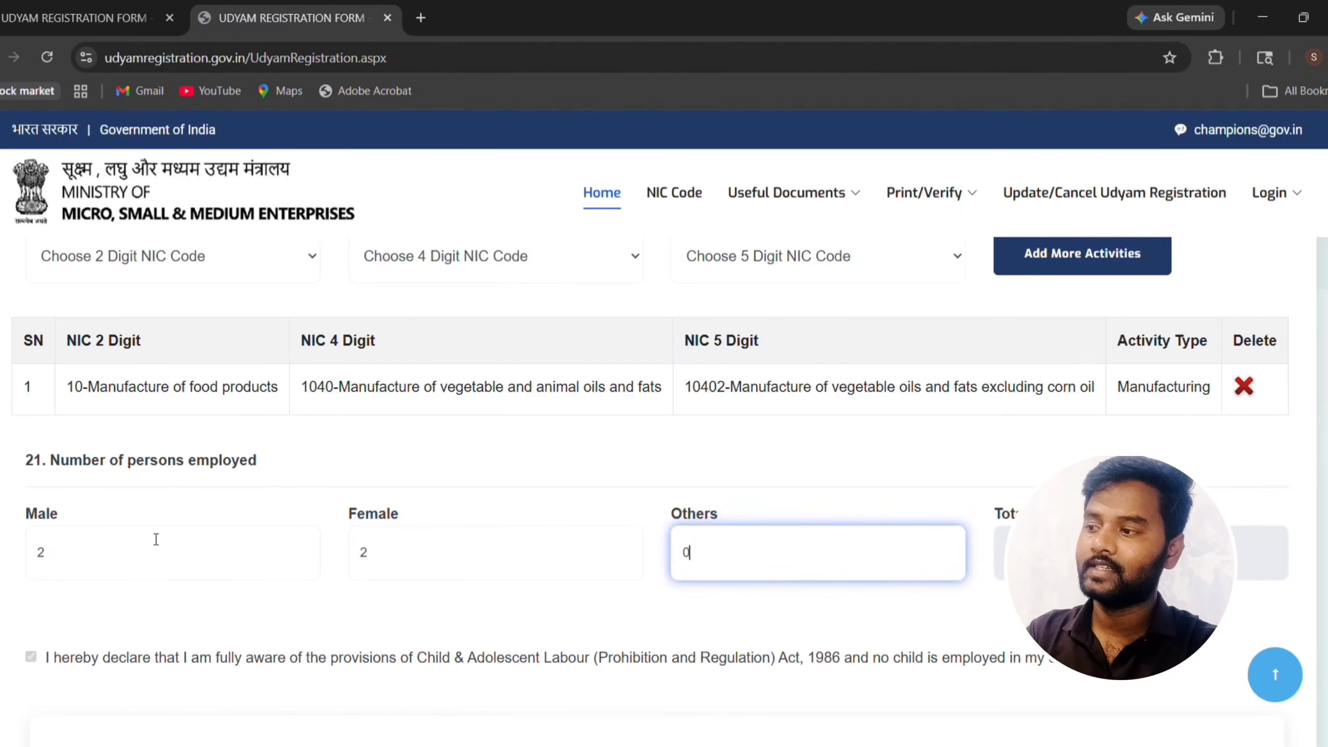
scroll(559, 539, "down", 5)
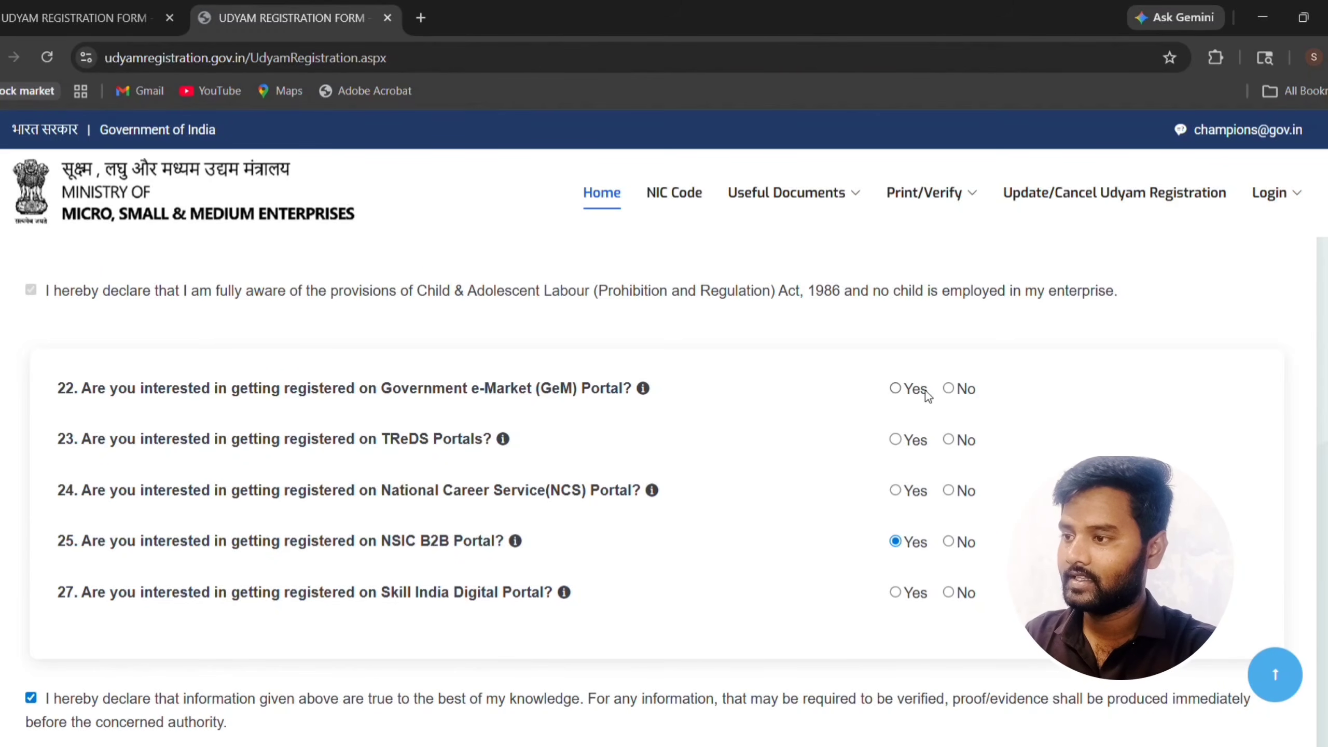
- Answer Yes for GeM, TReDS, NCS and Skill India Digital registration
left_click(896, 388)
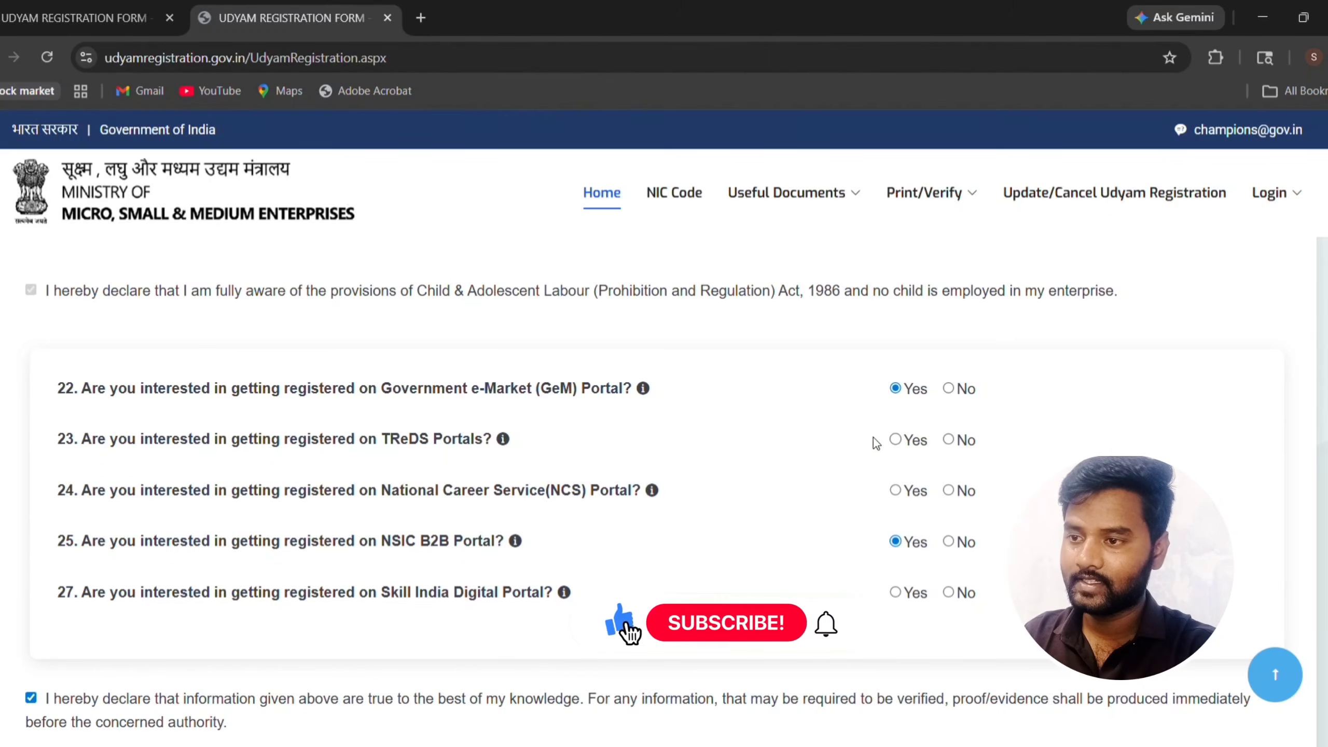
left_click(895, 440)
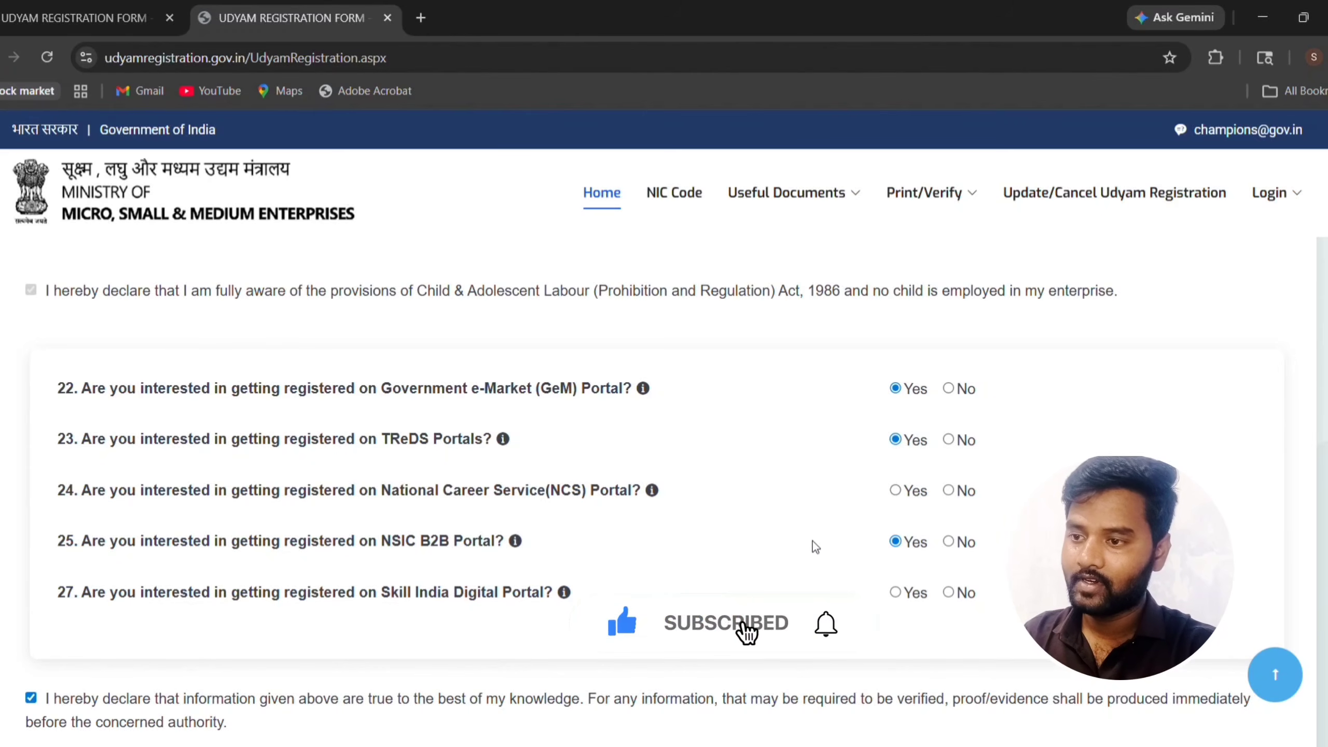
left_click(896, 491)
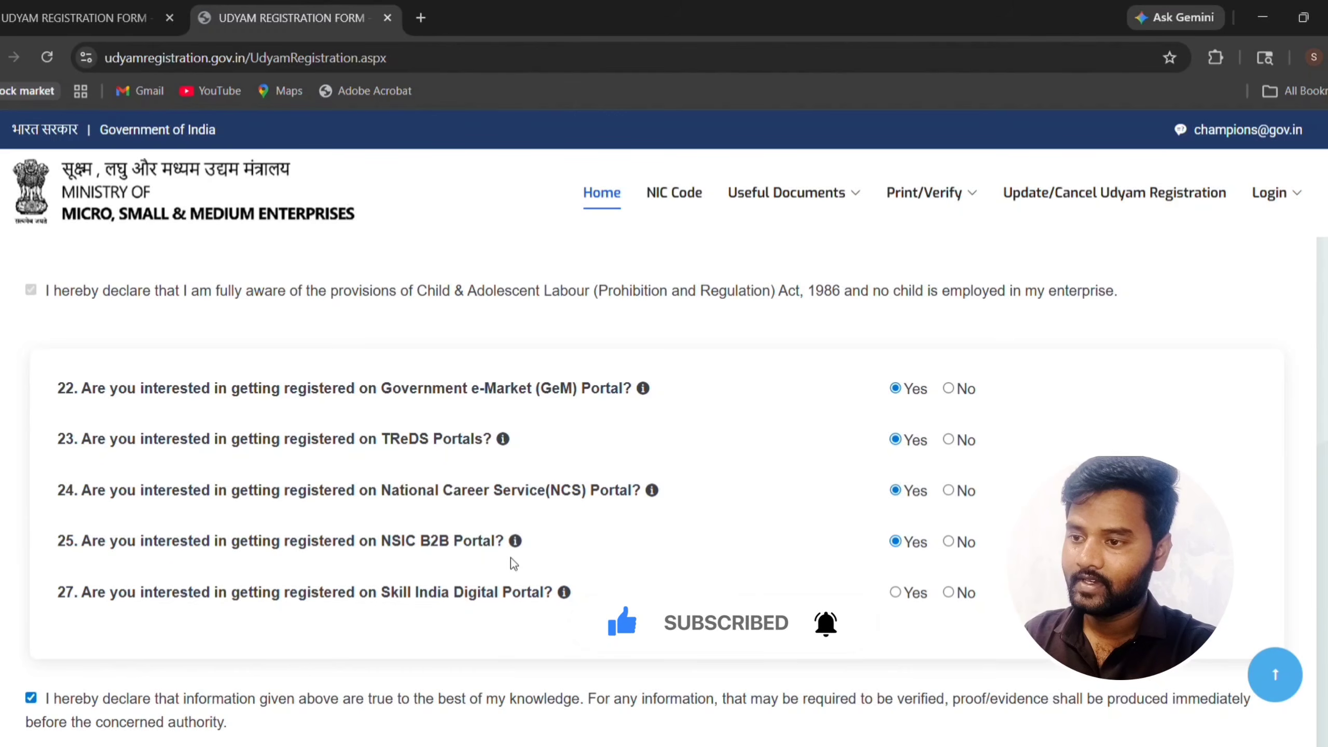
left_click(896, 592)
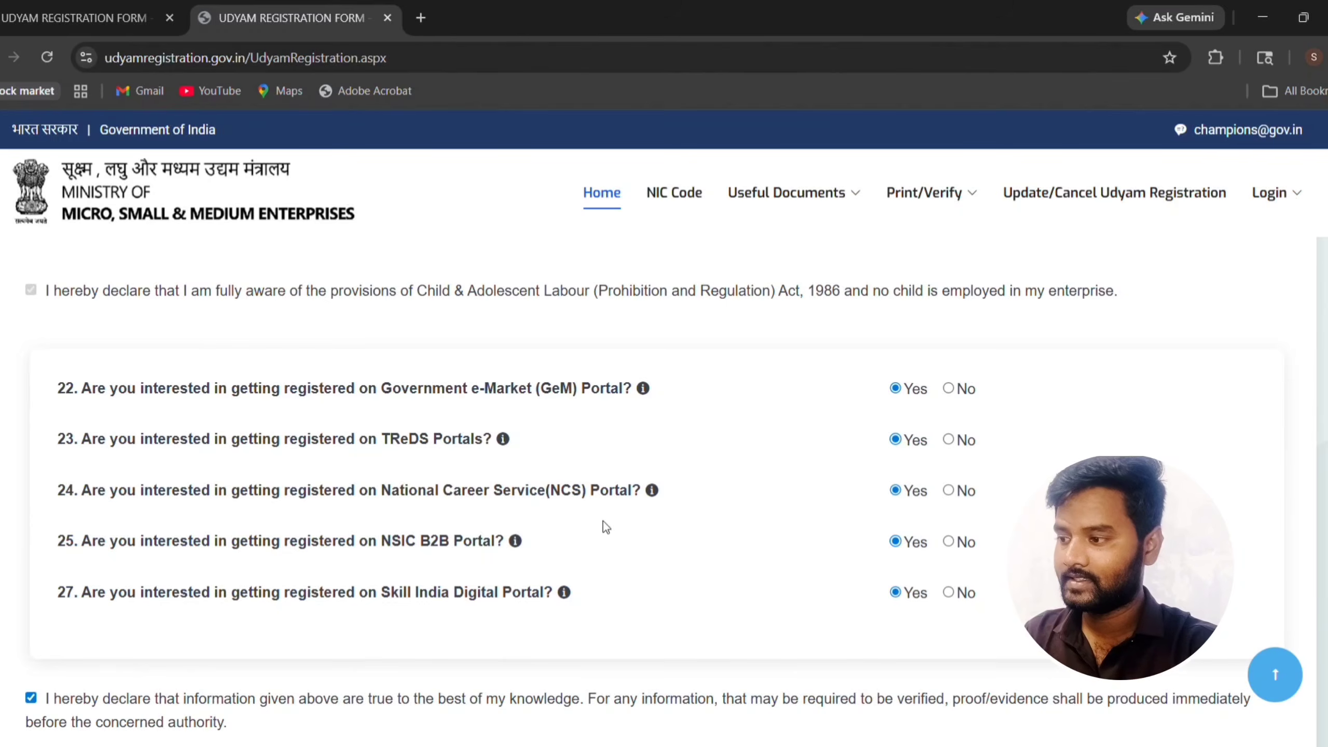
scroll(700, 513, "down", 3)
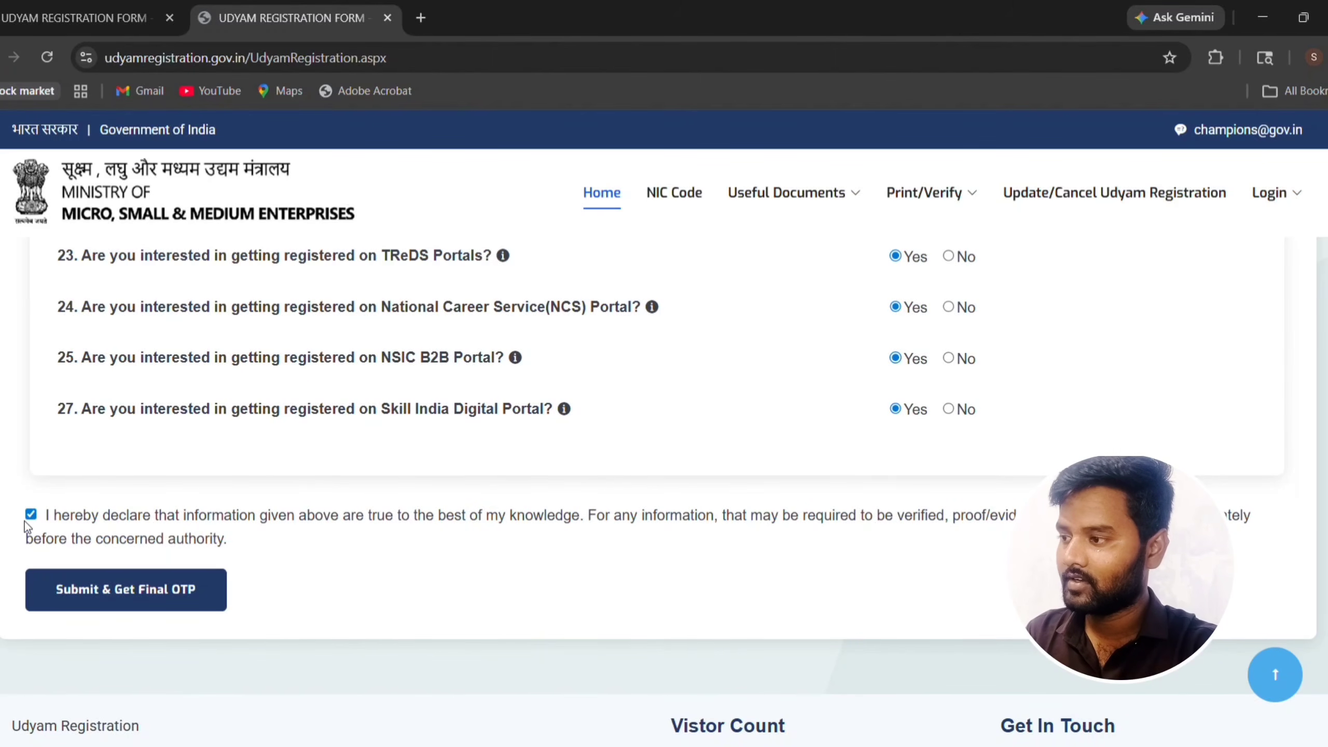
- Submit the form for the final OTP and confirm the entered data is correct
left_click(113, 588)
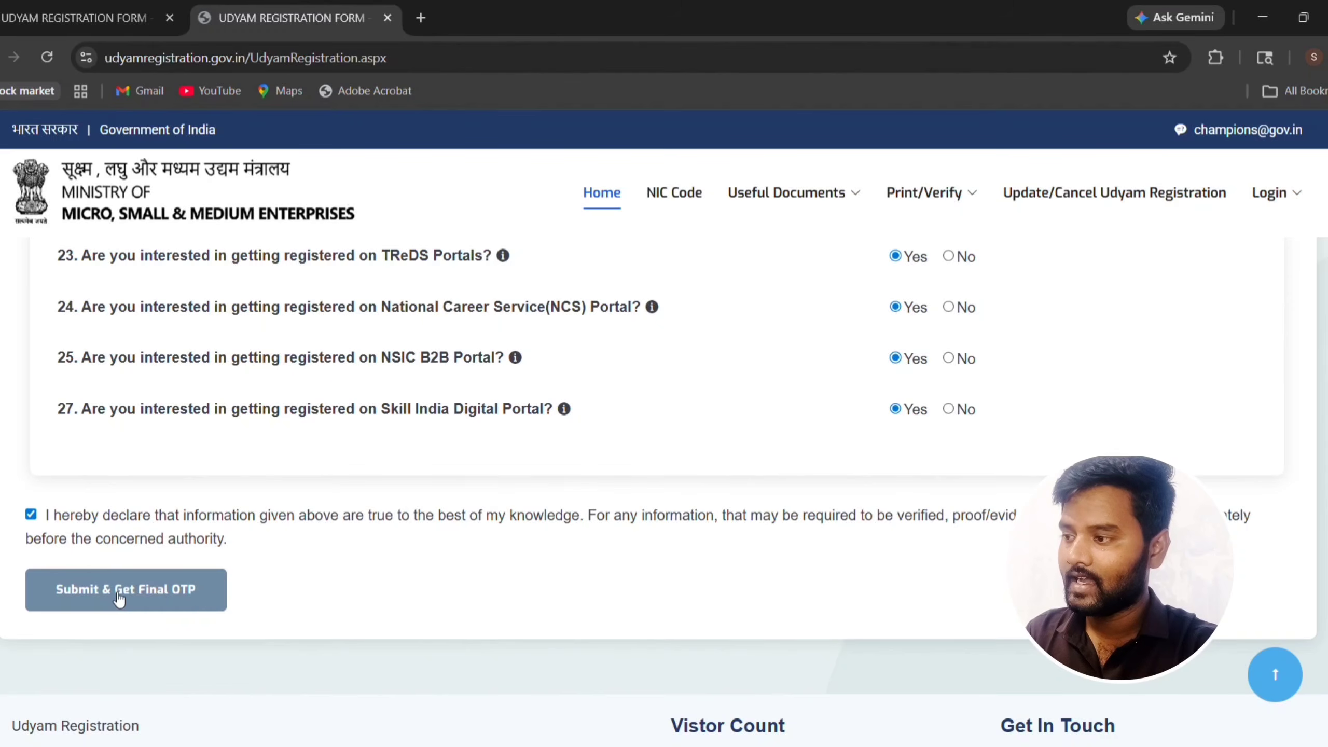
left_click(163, 596)
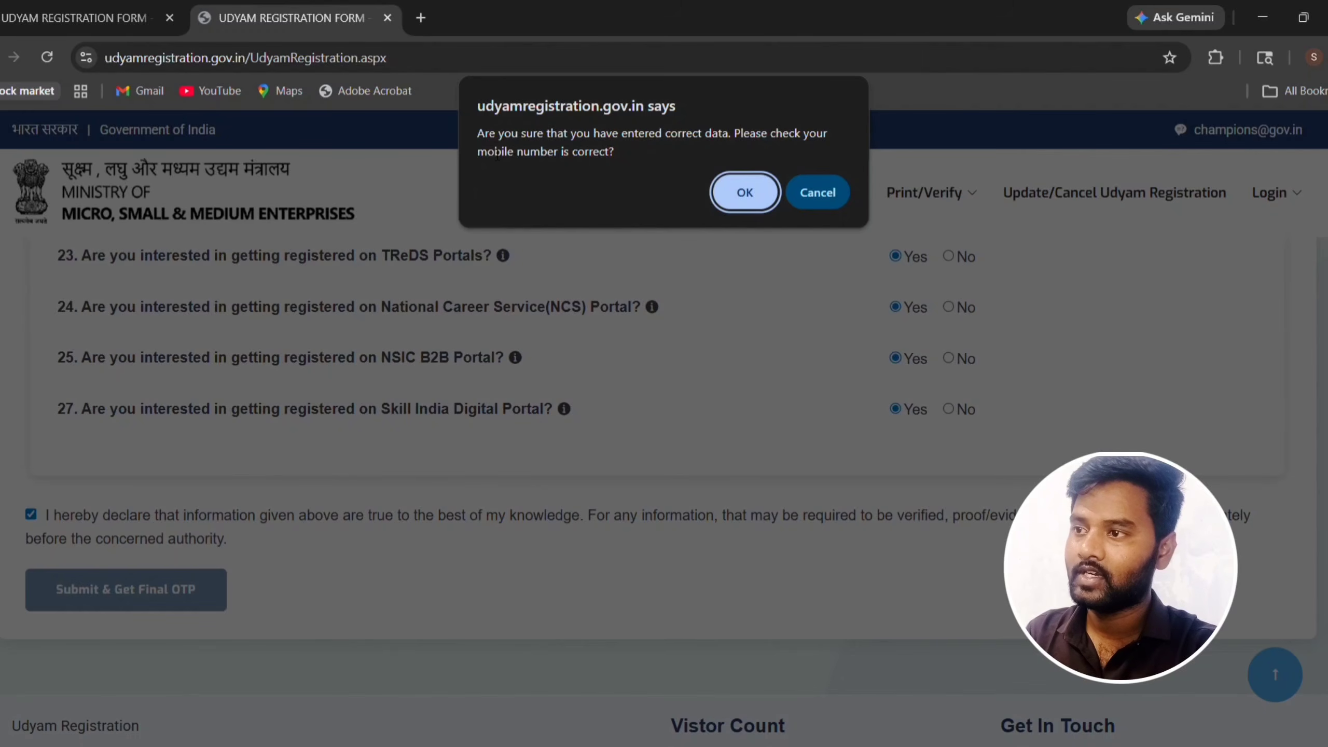
left_click(746, 191)
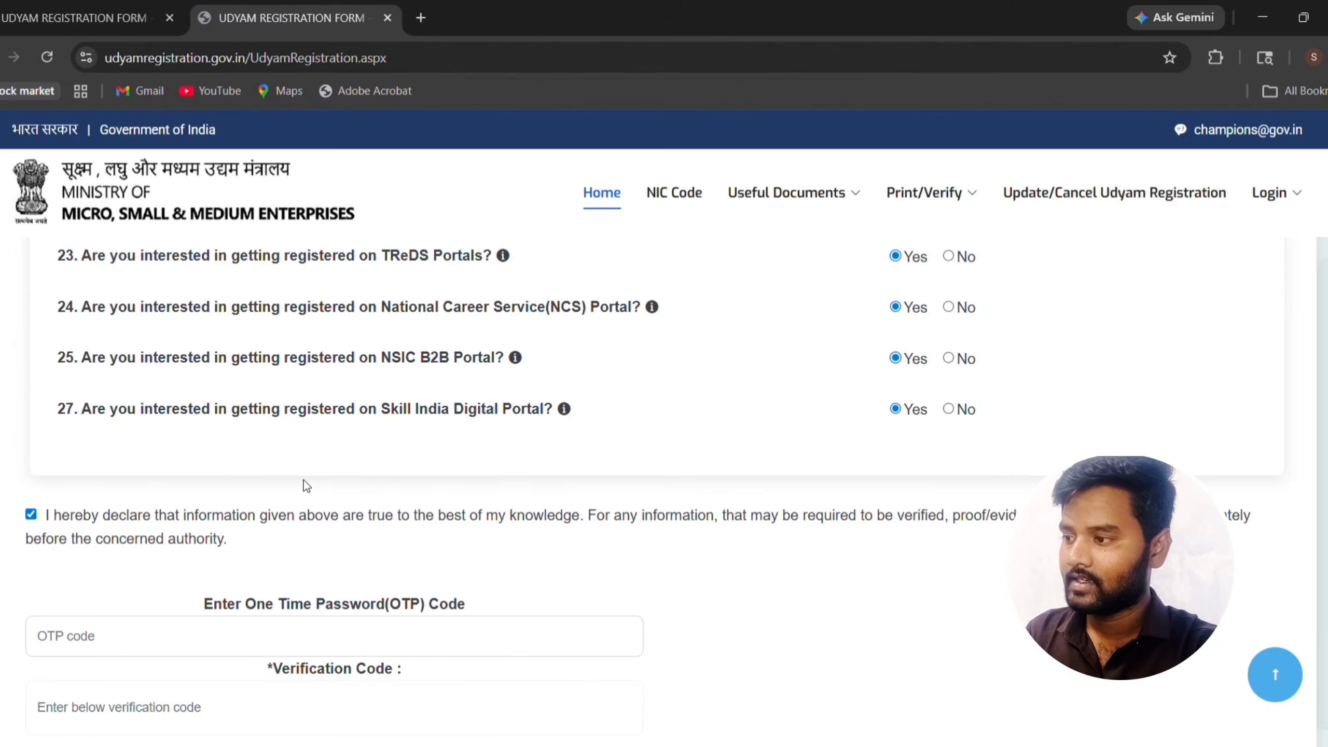
- Enter the captcha verification code shown on screen
scroll(327, 446, "down", 3)
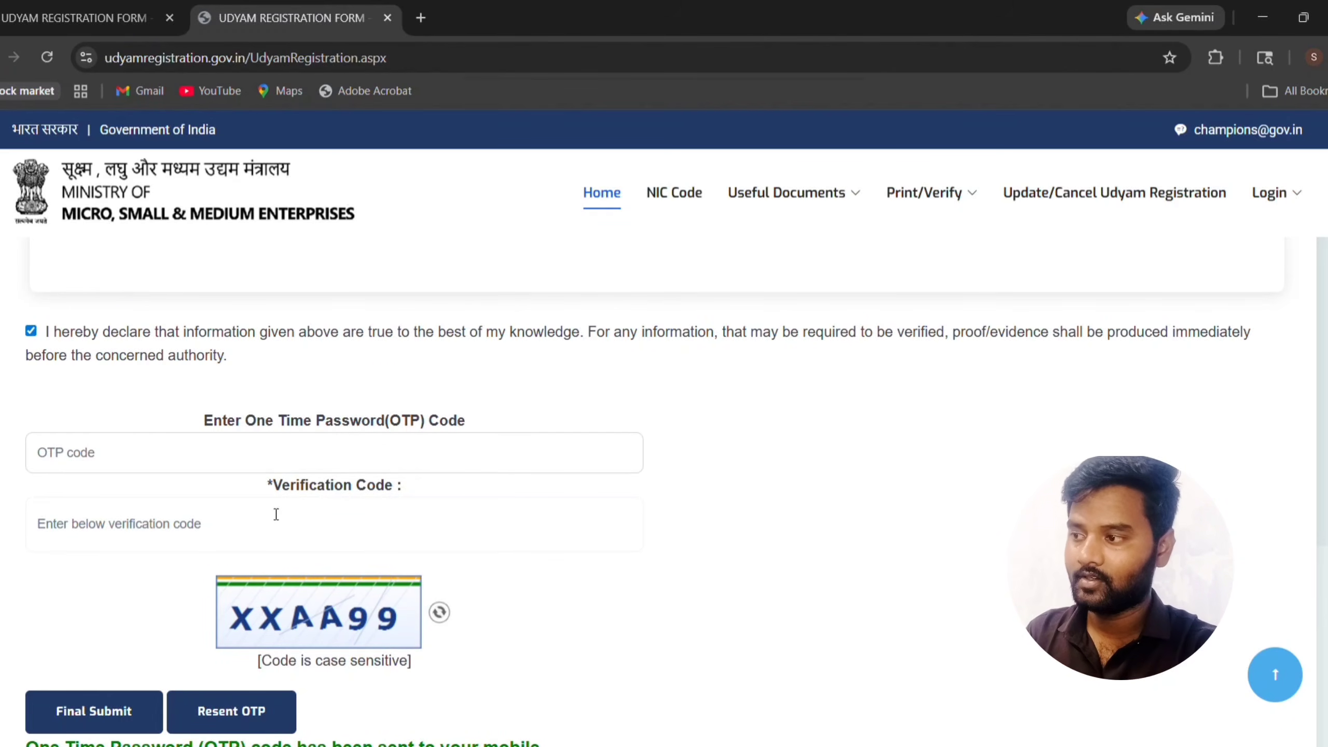
left_click(257, 525)
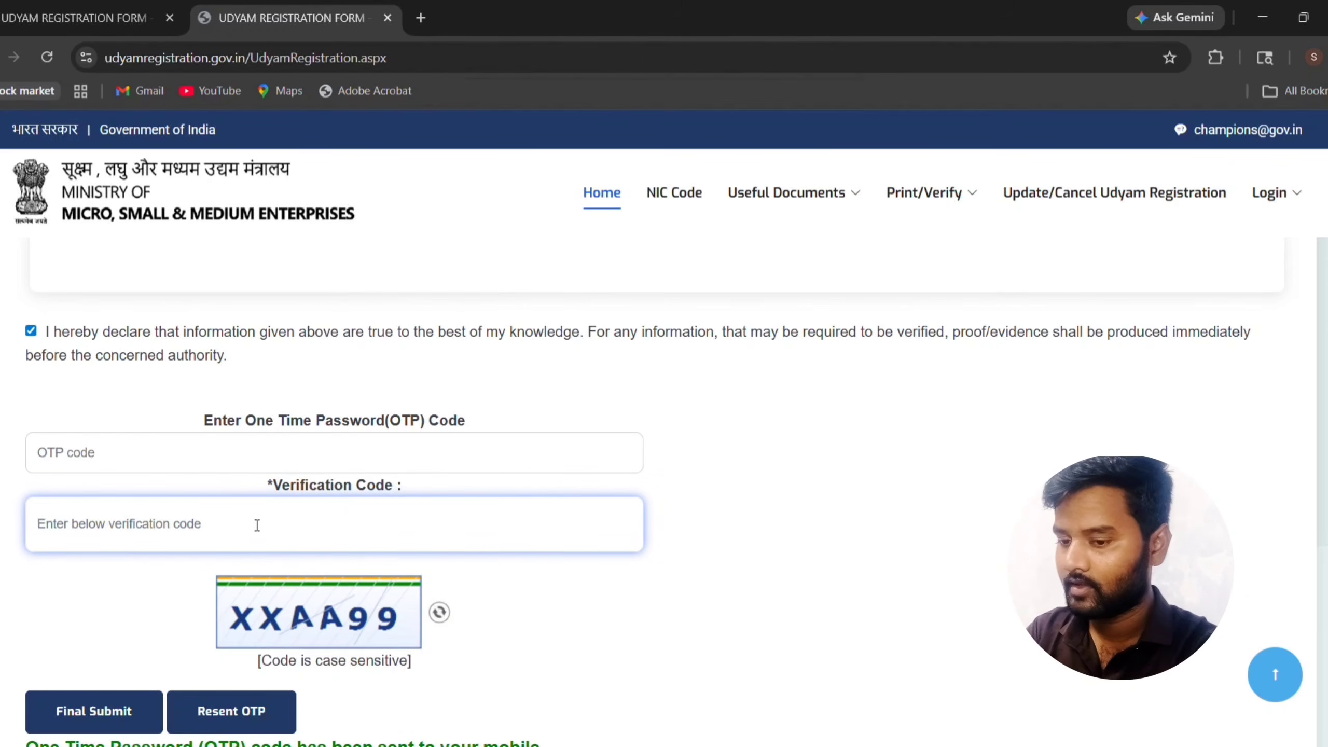
type("XX")
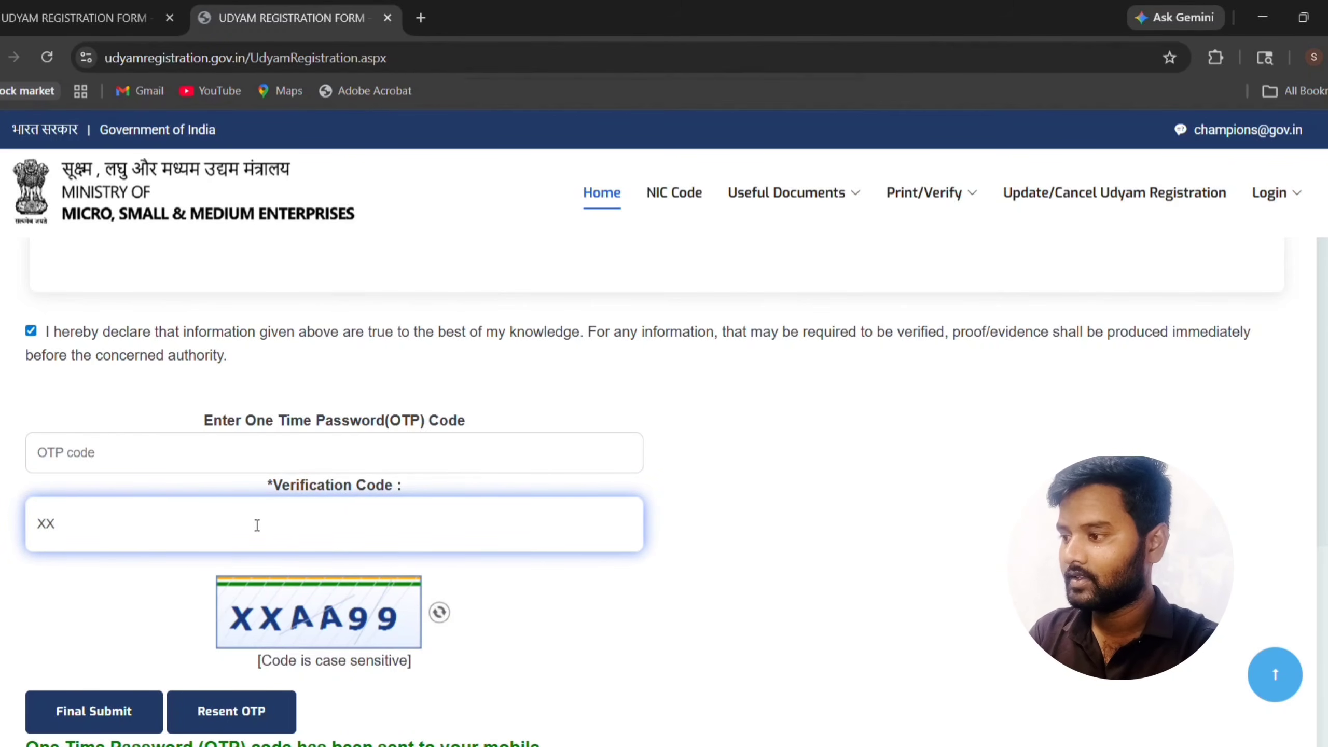
type("AA99")
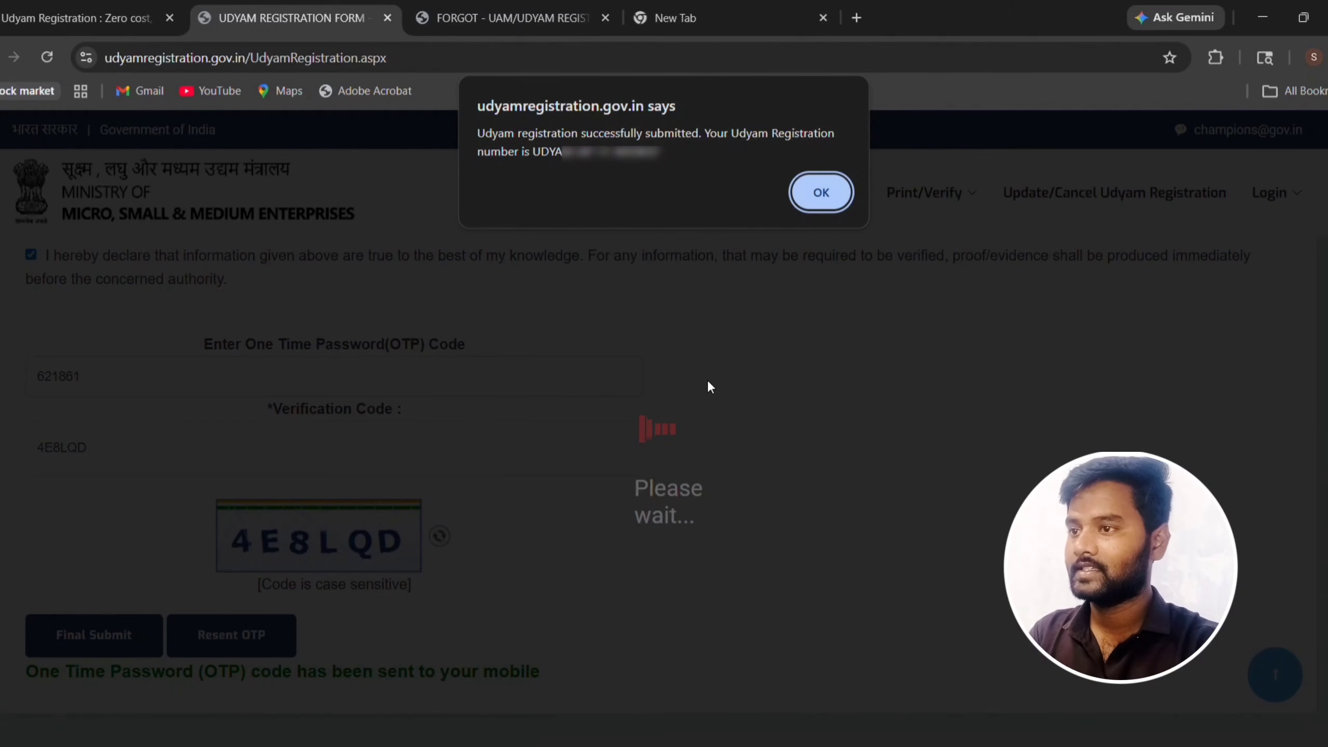
- Dismiss the registration success alert and go to print the registration certificate
key("Return")
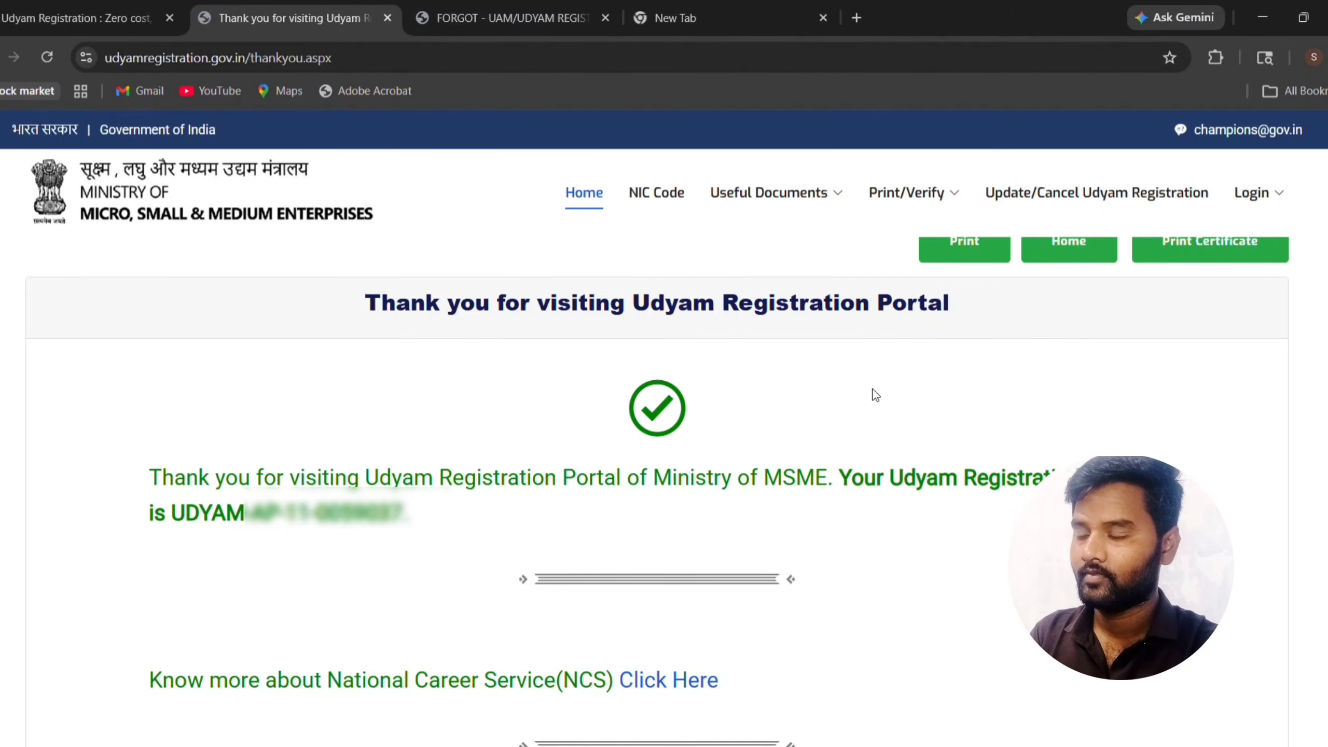
left_click(1215, 256)
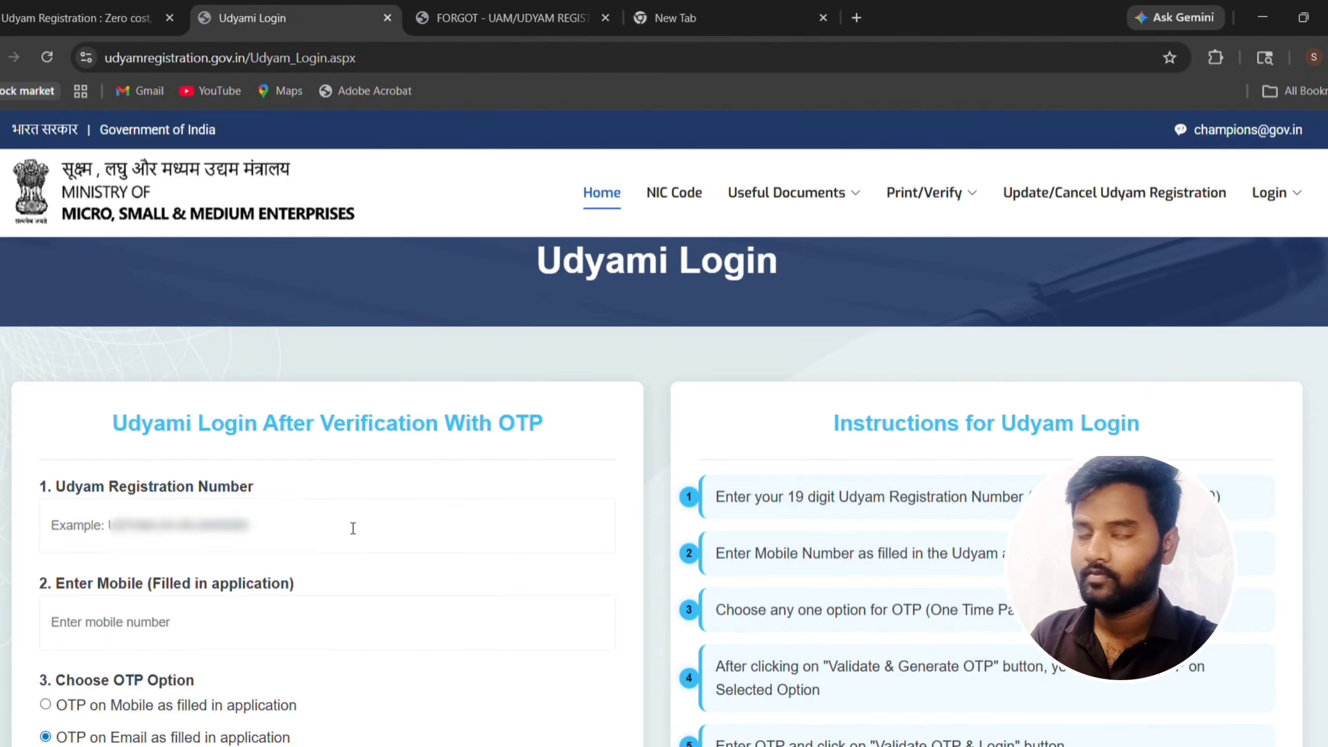
- Paste the new Udyam registration number, enter the registered mobile number, and request a login OTP
key("ctrl+v")
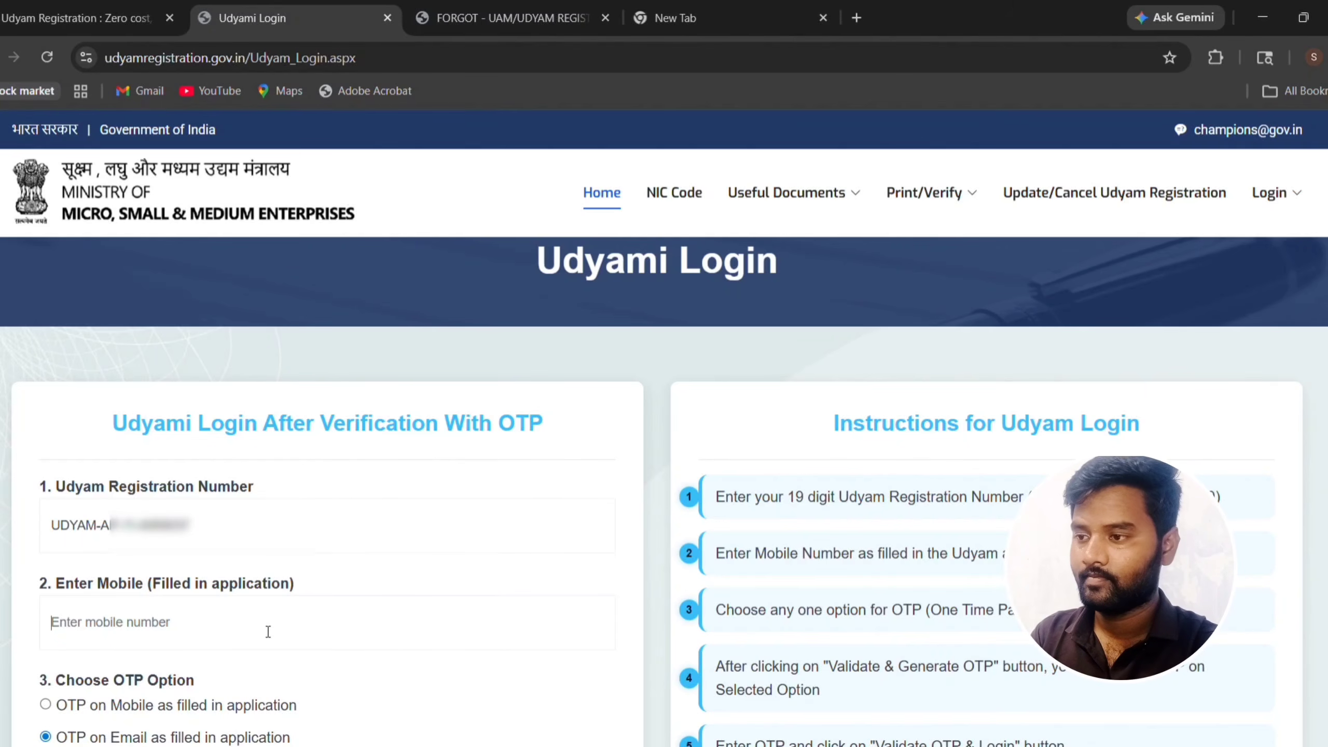
left_click(301, 637)
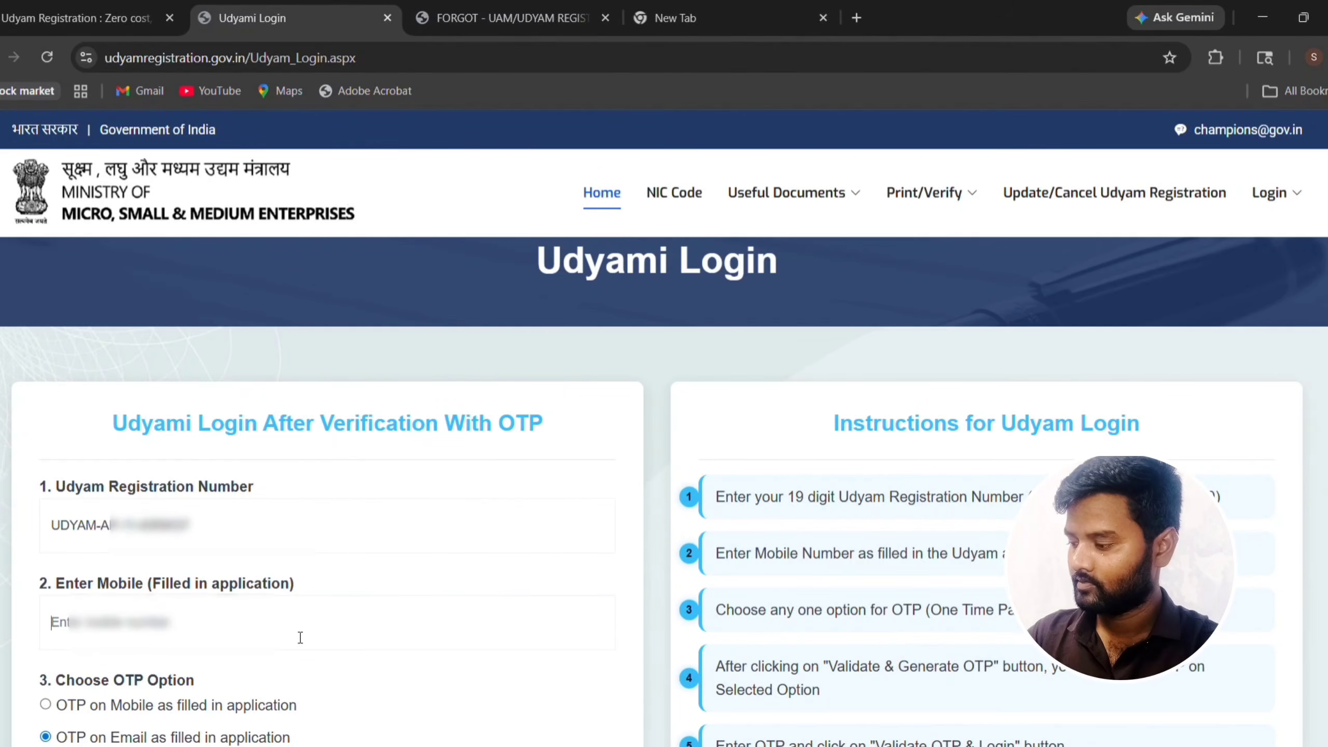
type("9000000000")
scroll(301, 637, "down", 2)
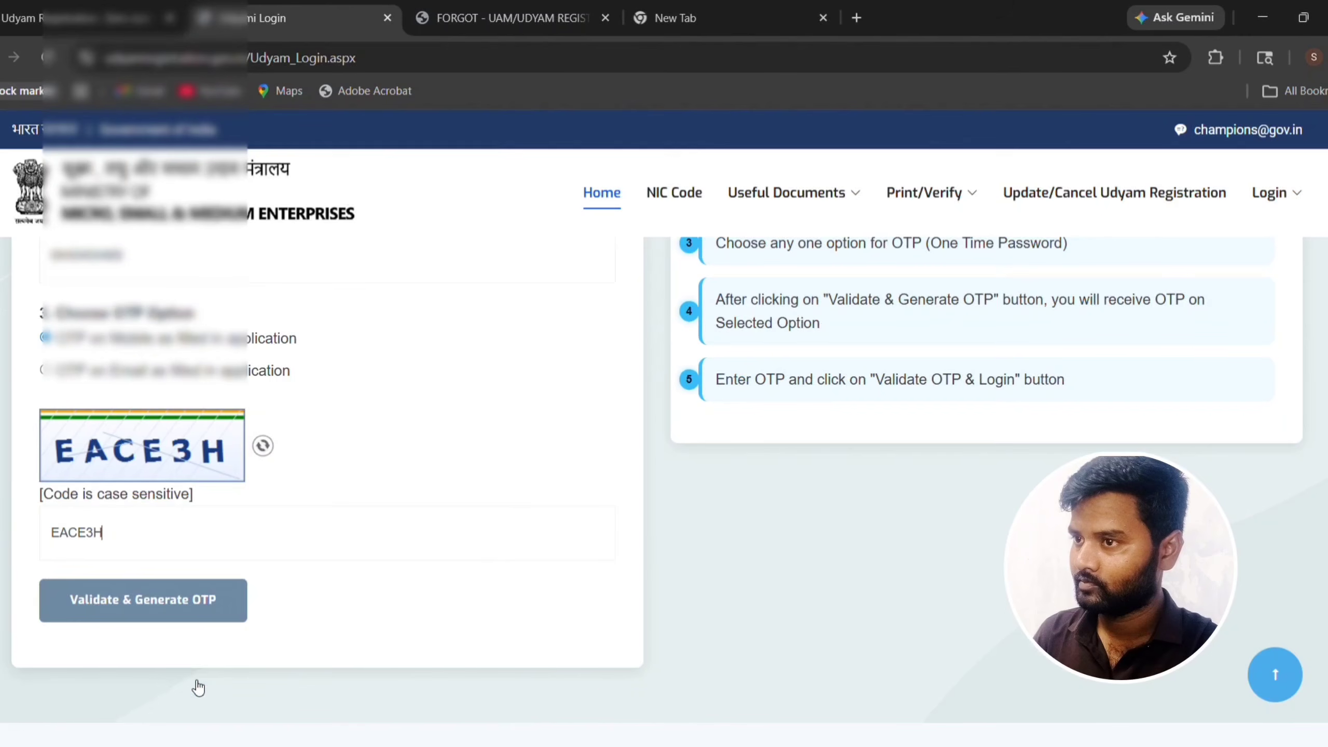
left_click(144, 611)
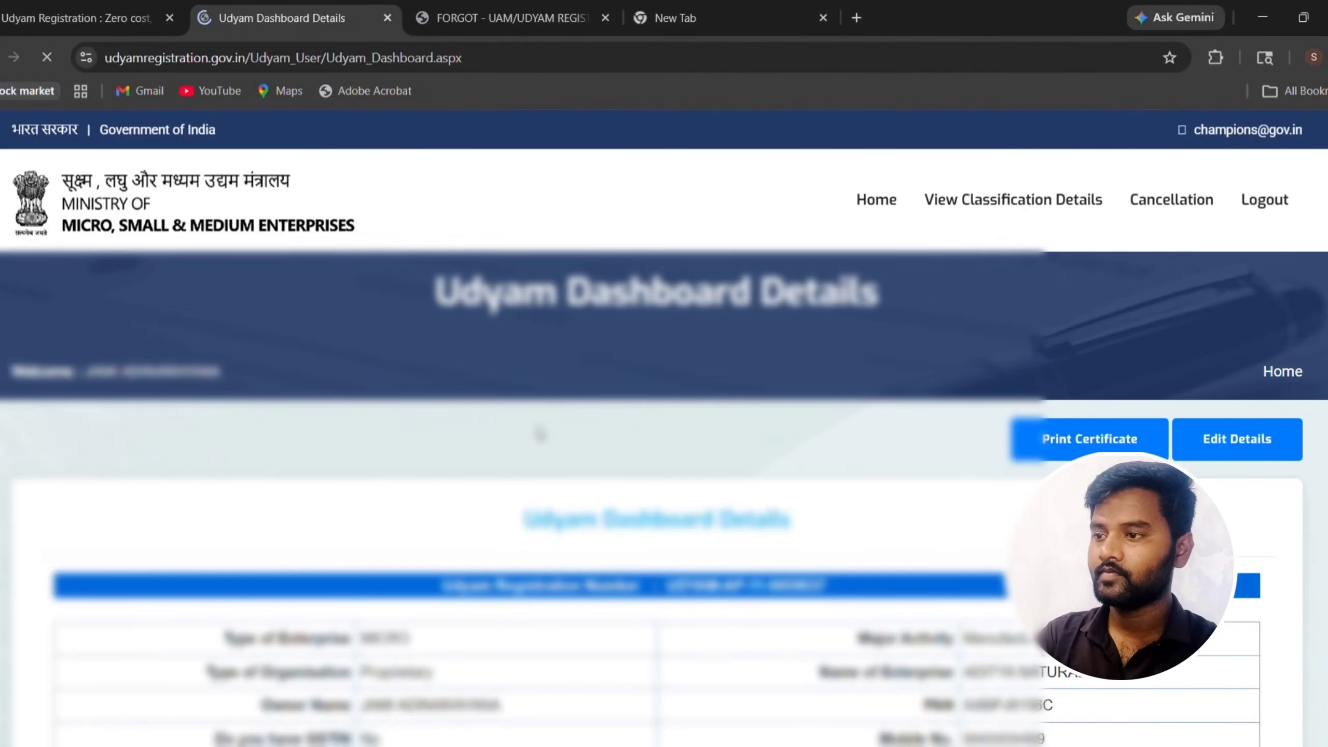
- Review the Udyam Dashboard details and open the Udyam Registration Certificate
scroll(543, 426, "down", 15)
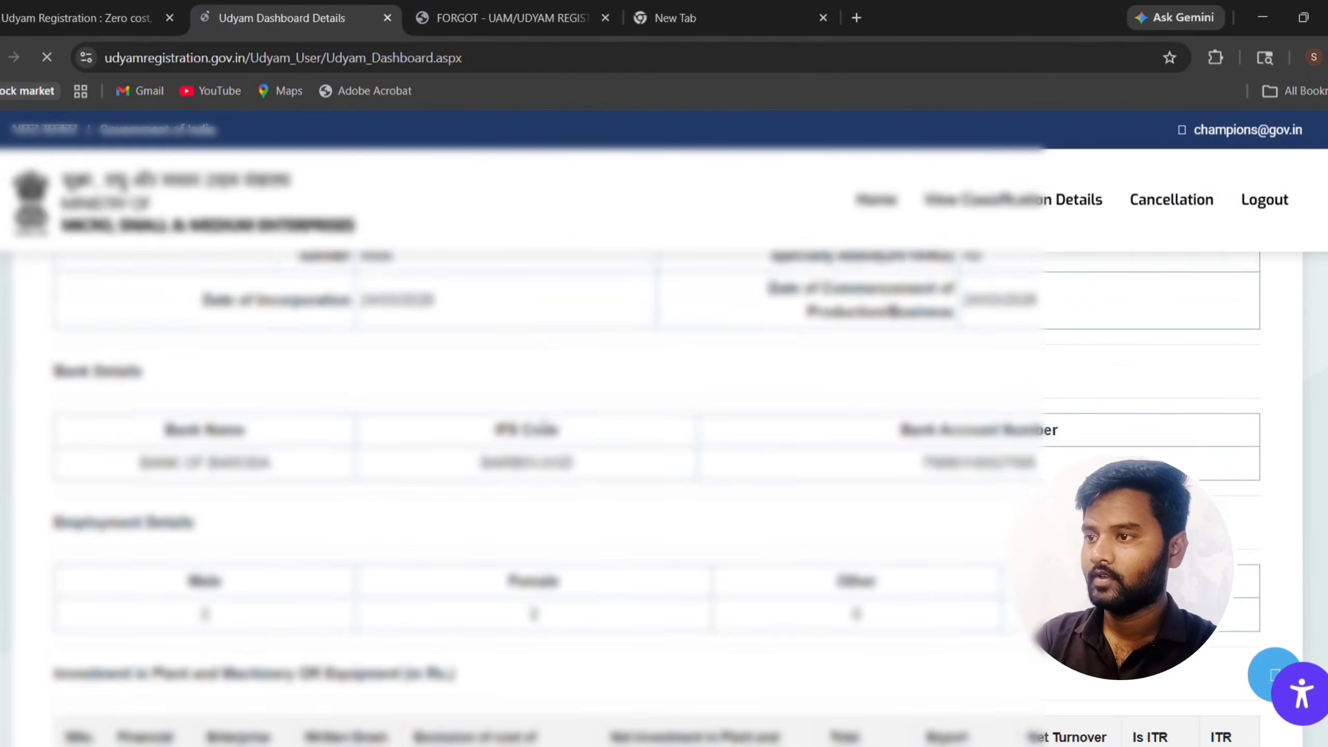
scroll(544, 427, "down", 10)
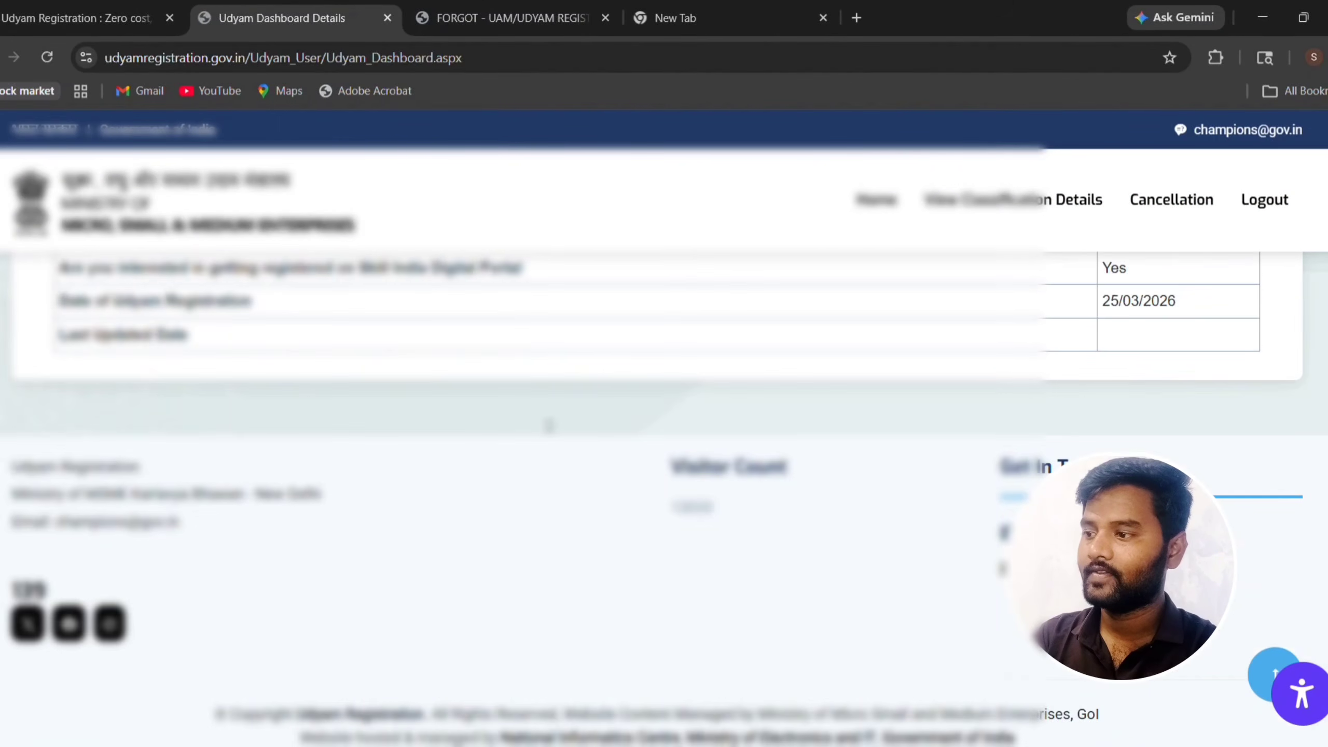
scroll(548, 429, "up", 8)
scroll(548, 428, "up", 15)
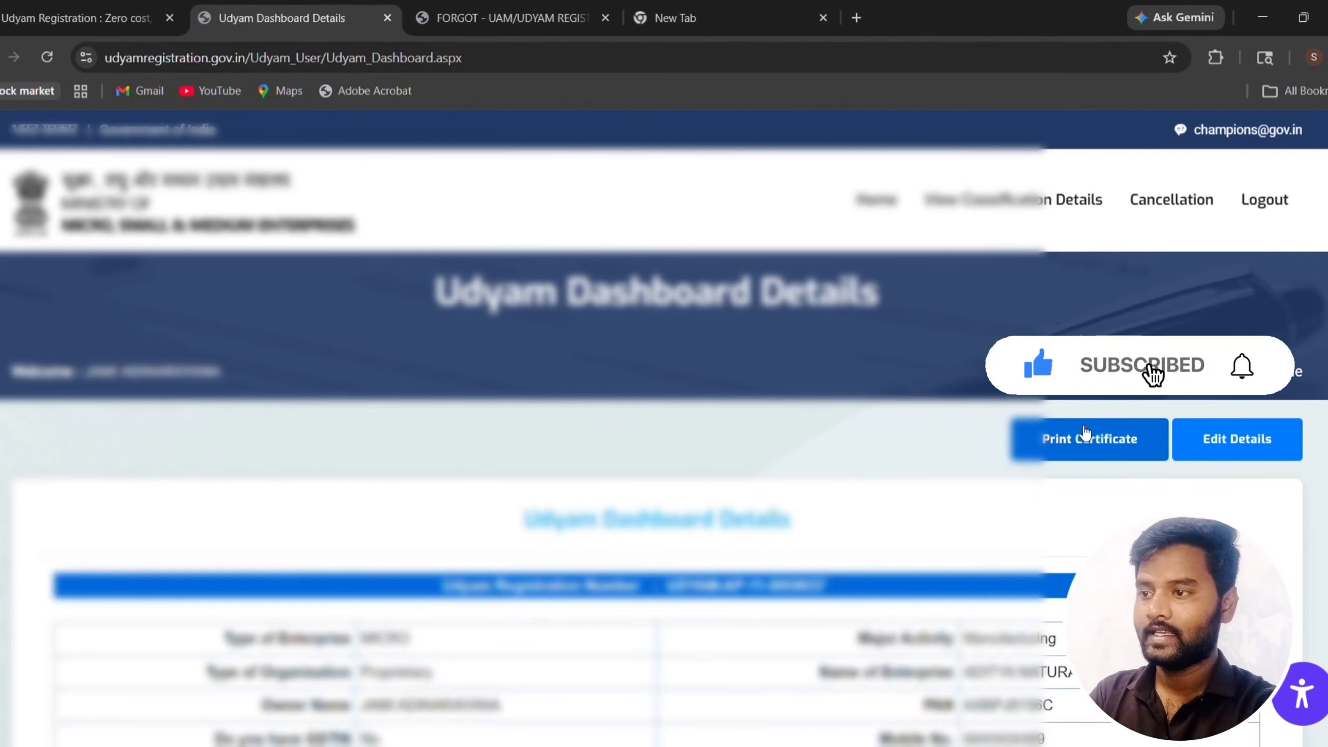
left_click(1081, 434)
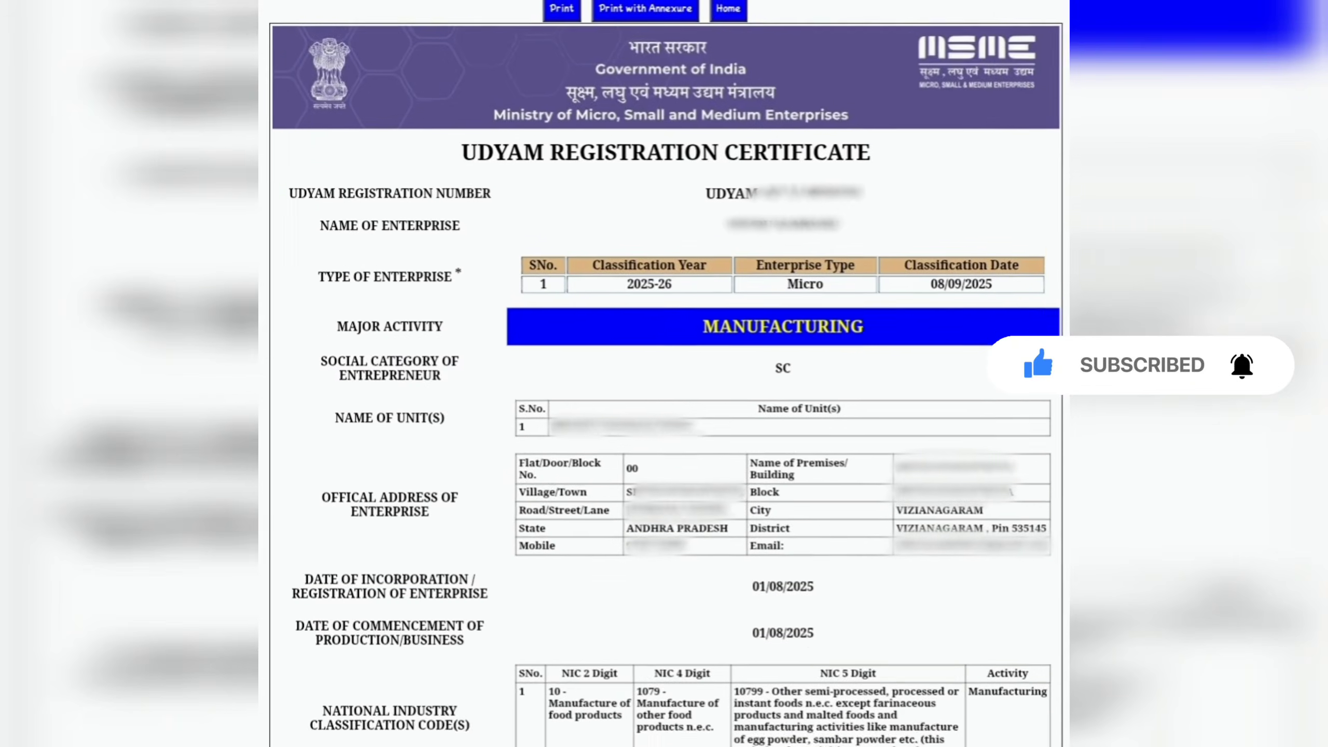